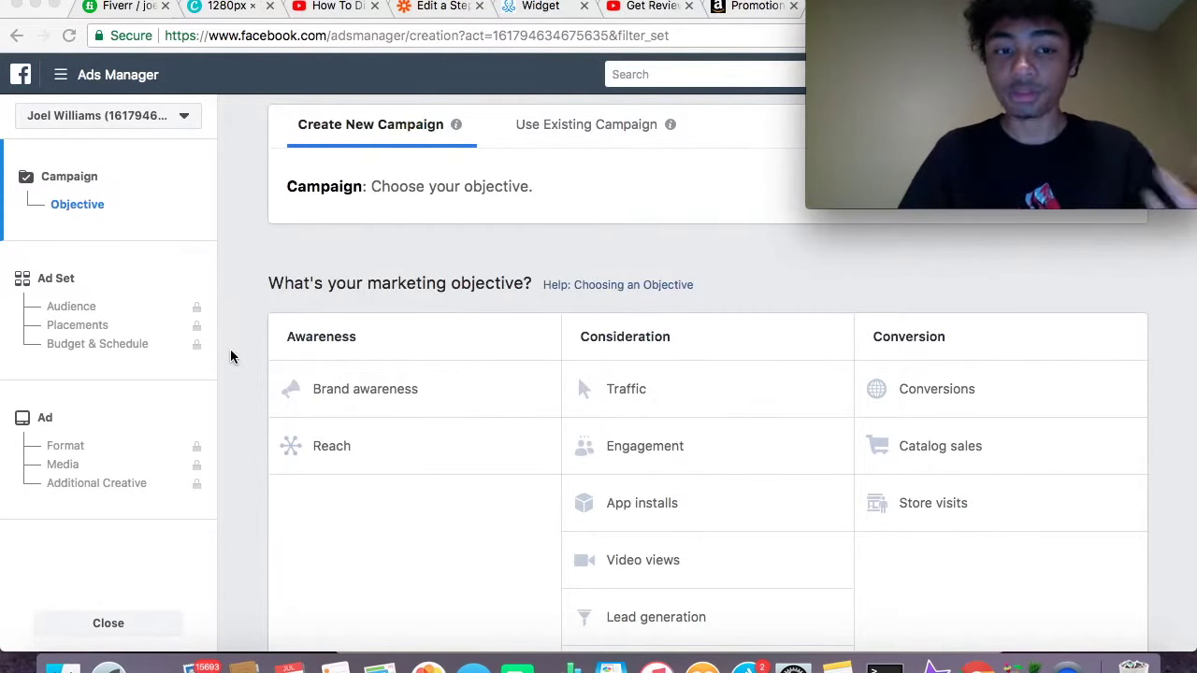
Choose Engagement as the marketing objective for the new campaign
scroll(230, 356, "down", 1)
scroll(617, 370, "down", 1)
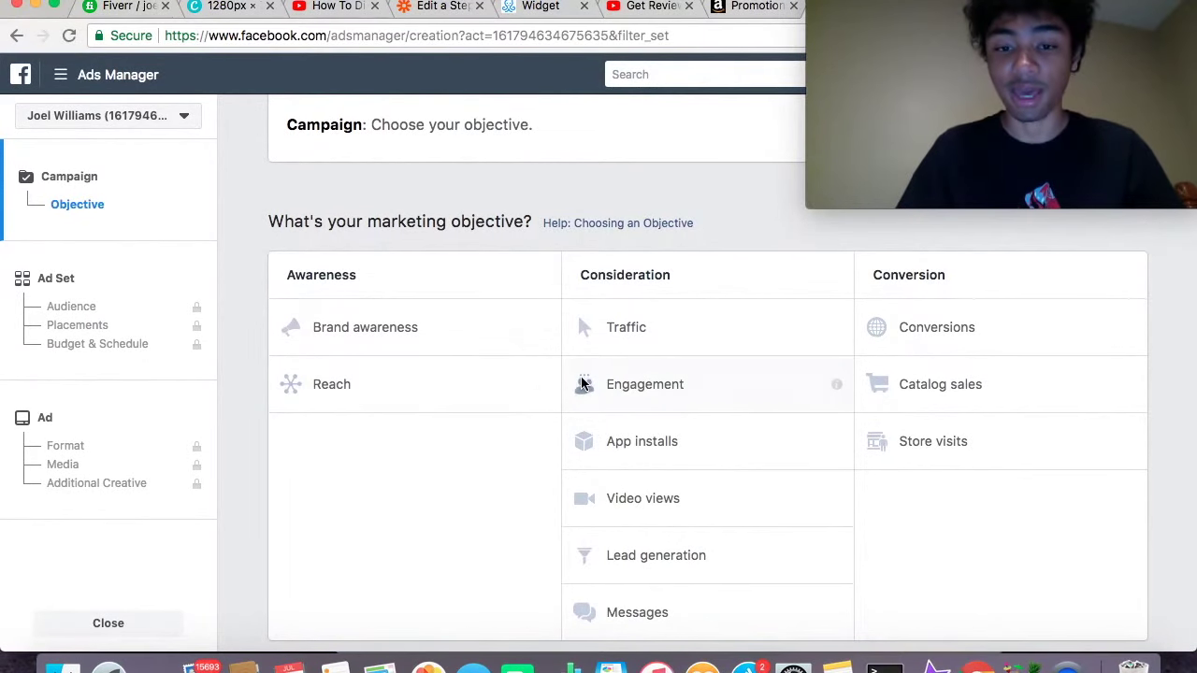
left_click(661, 392)
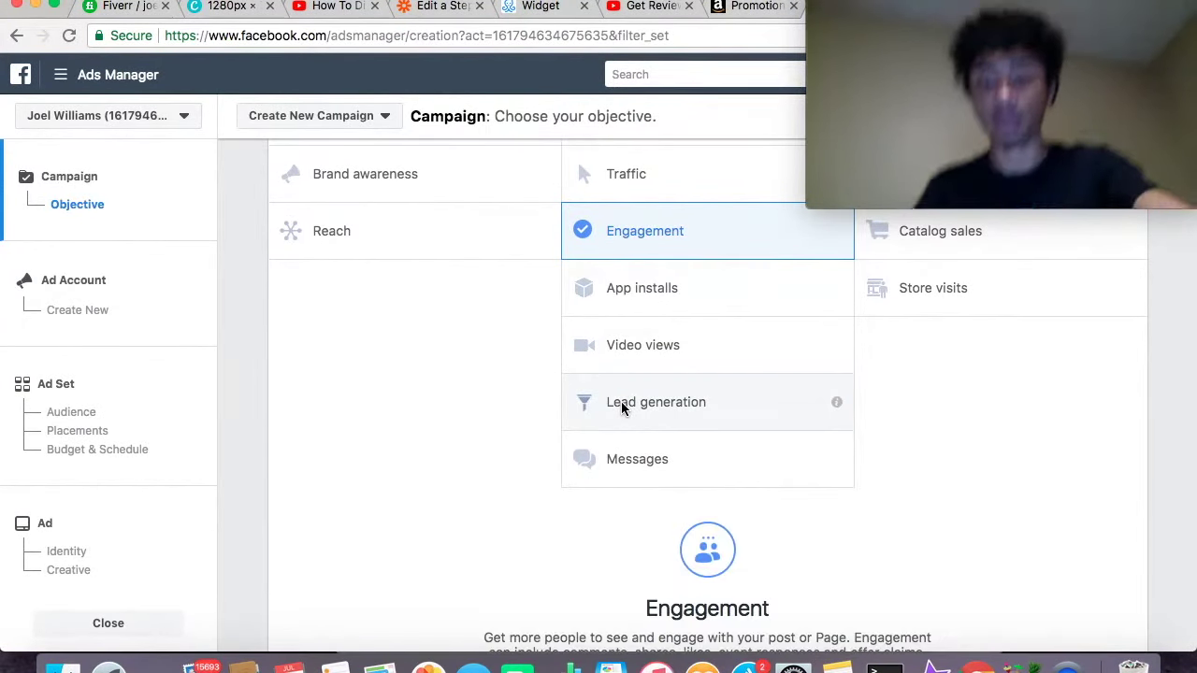
scroll(622, 407, "down", 5)
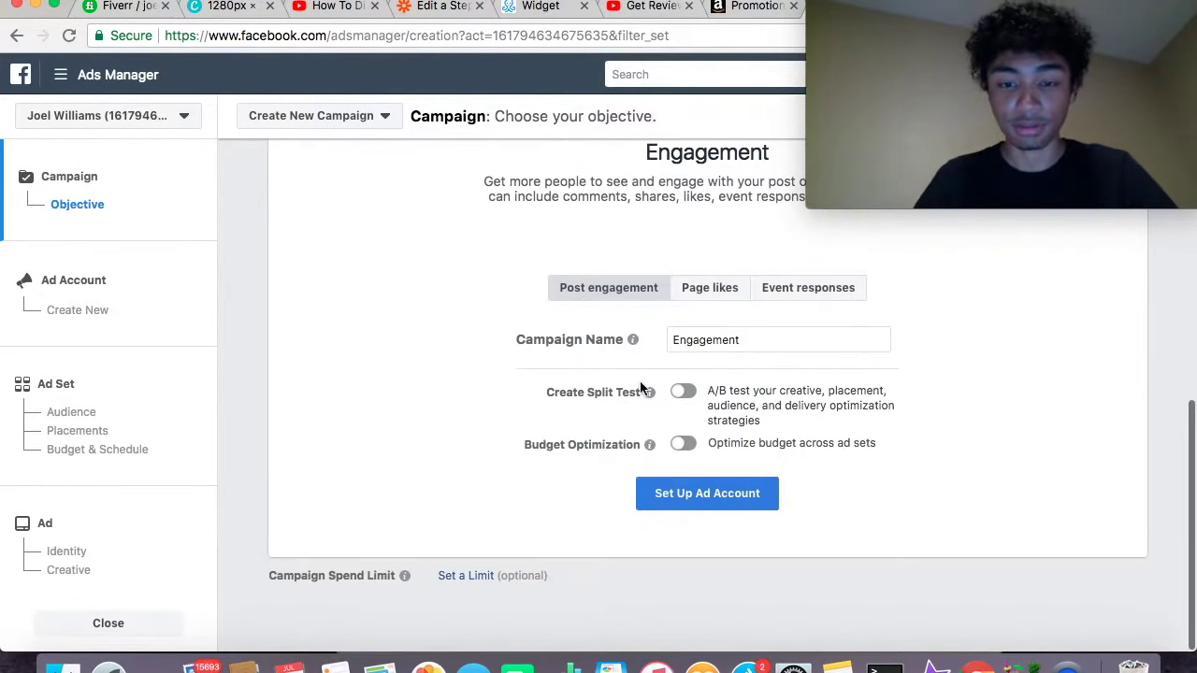
Name the campaign "Picture Ad" and proceed through the ad account setup with its preset country, currency and time zone
double_click(737, 334)
key("BackSpace")
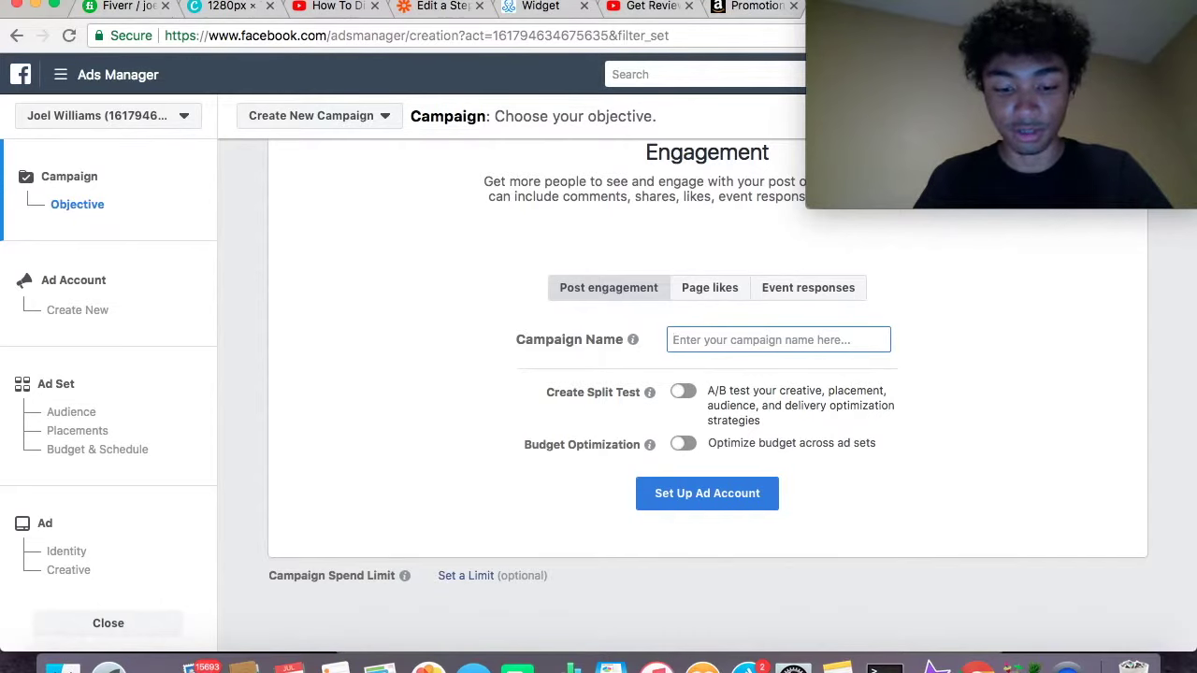
type("Picture ")
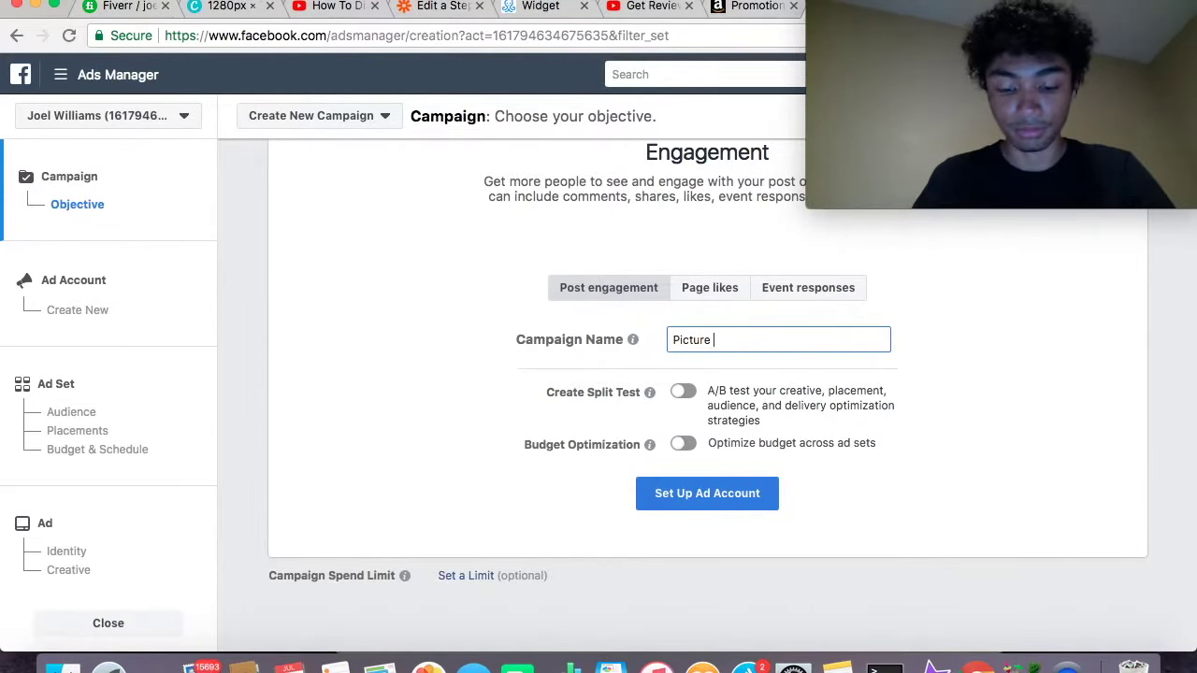
type("Ad")
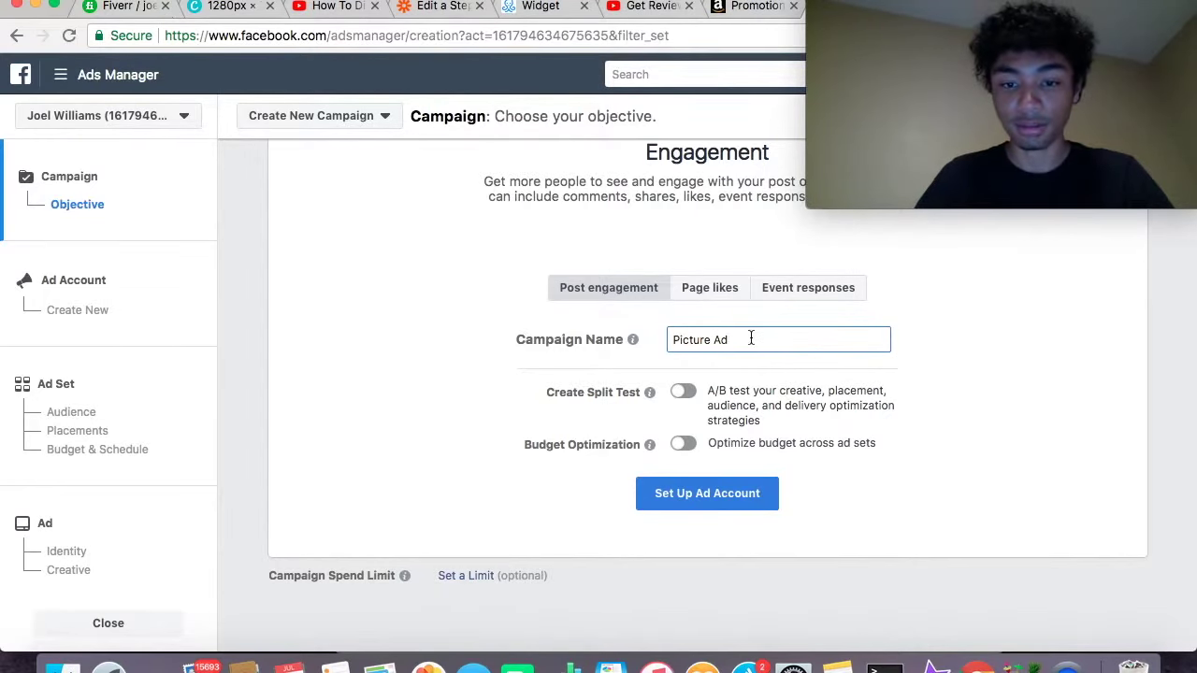
left_click(696, 496)
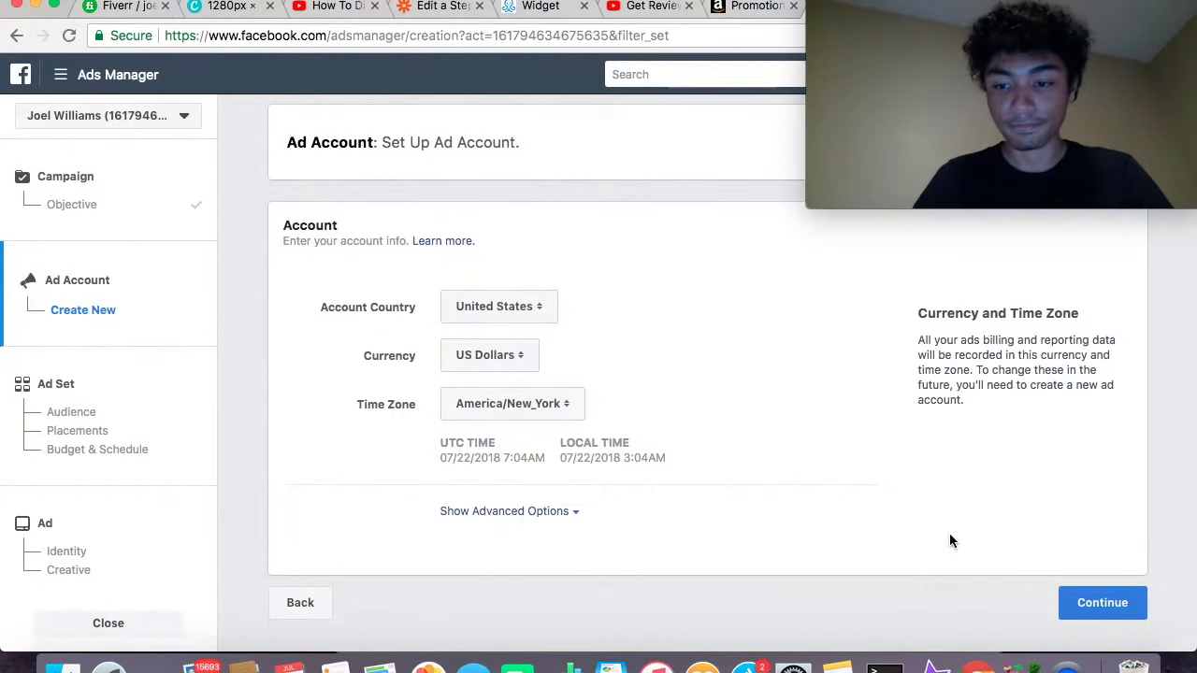
left_click(1088, 602)
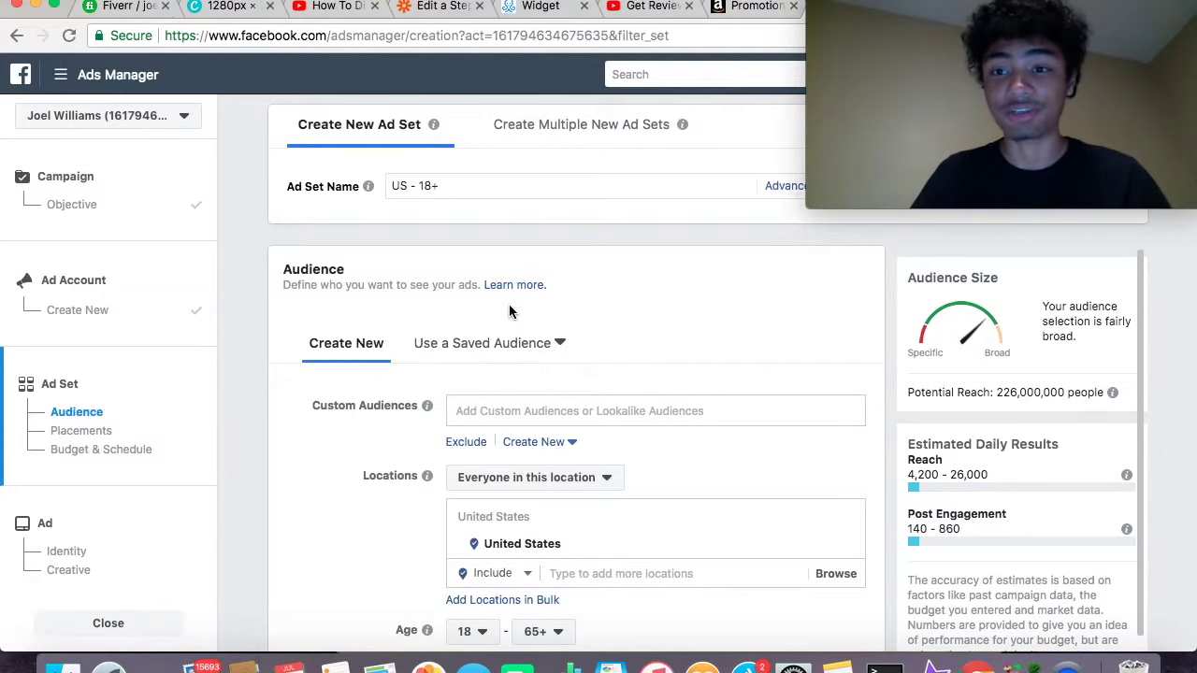
Review the ad set's audience options, including saved audiences, locations, age, gender and languages
scroll(531, 389, "down", 2)
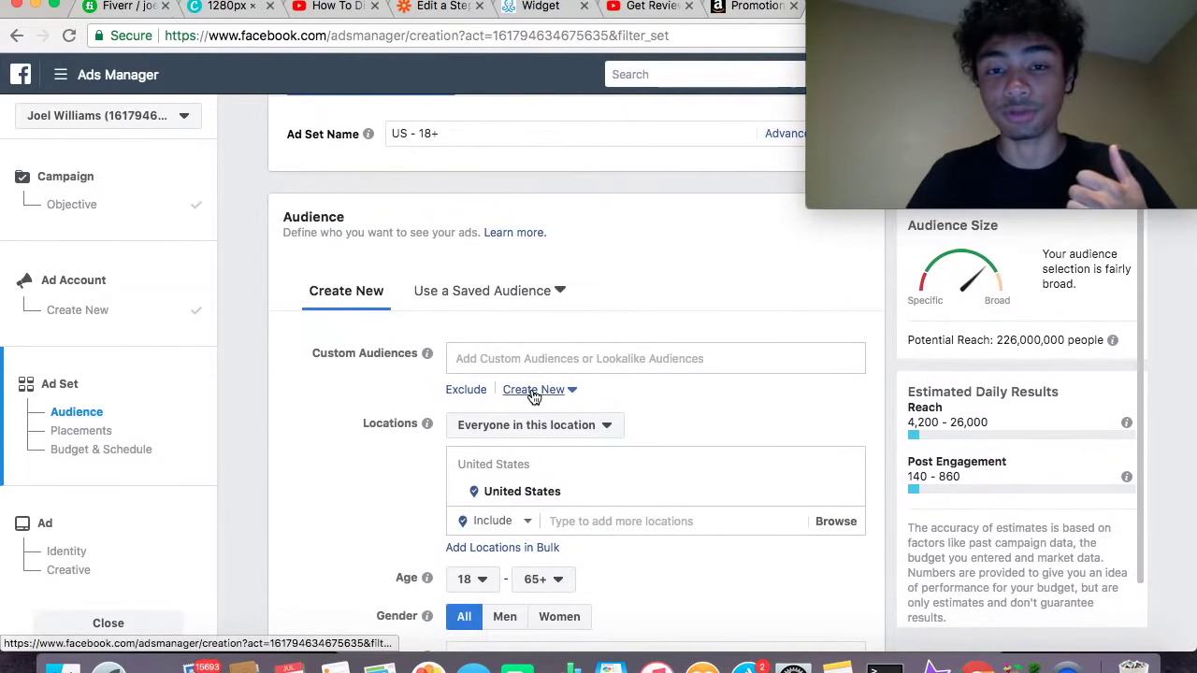
scroll(531, 394, "down", 5)
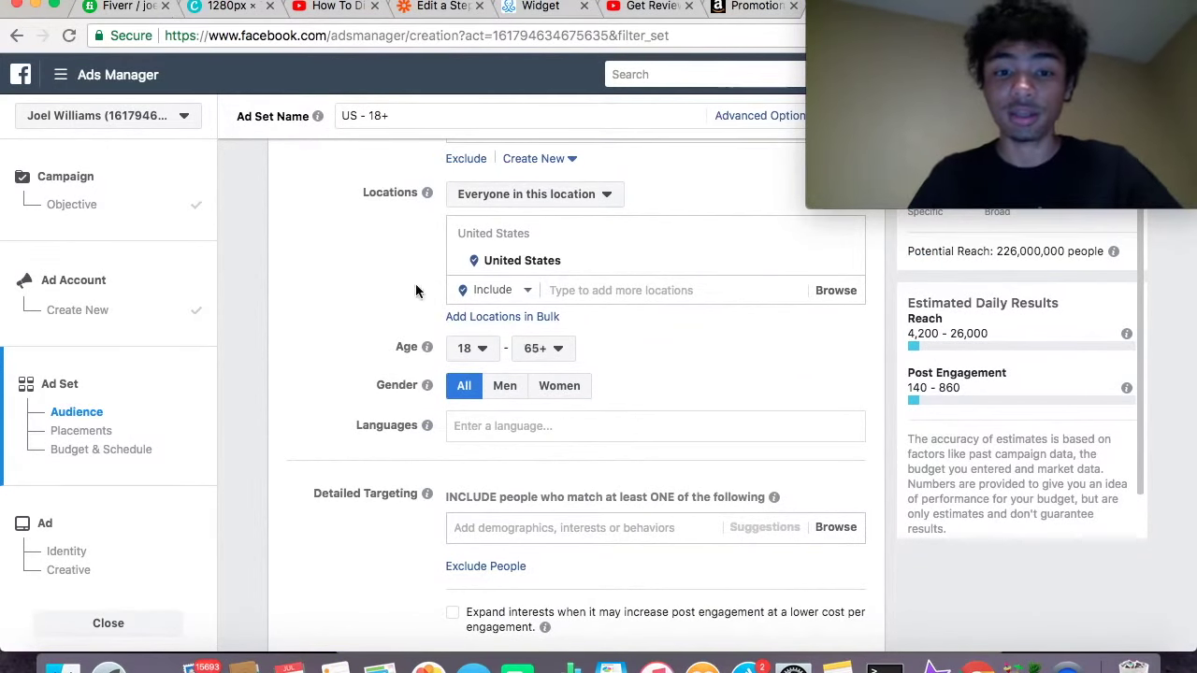
scroll(415, 283, "up", 2)
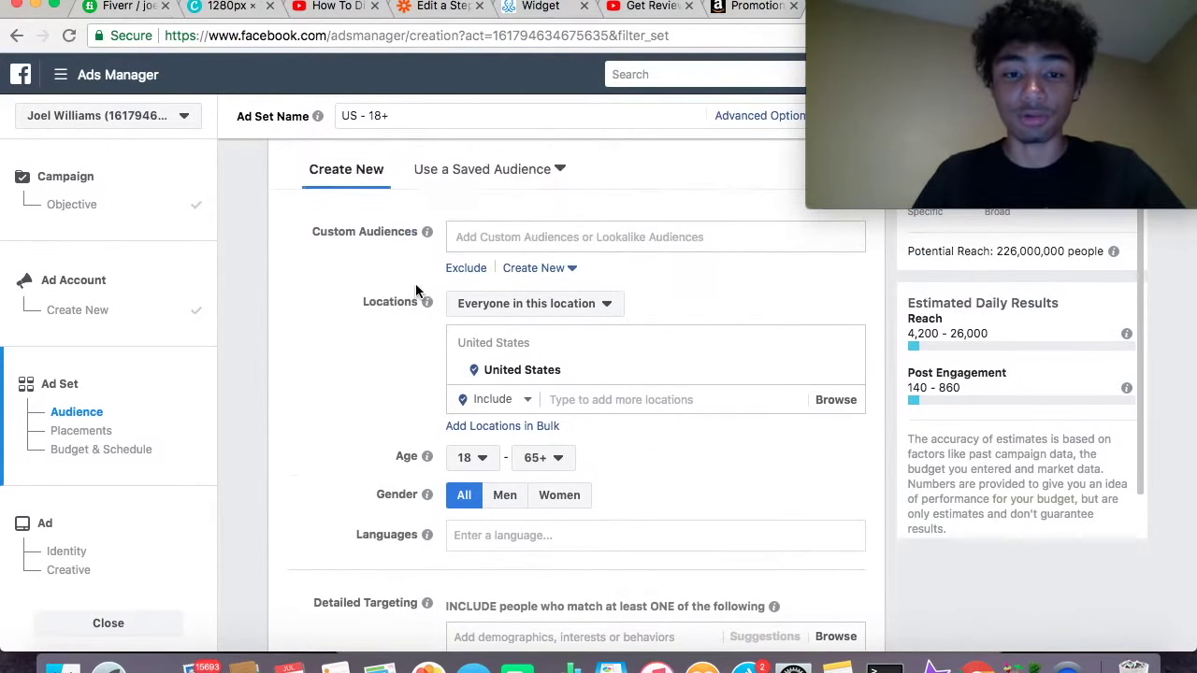
left_click(467, 169)
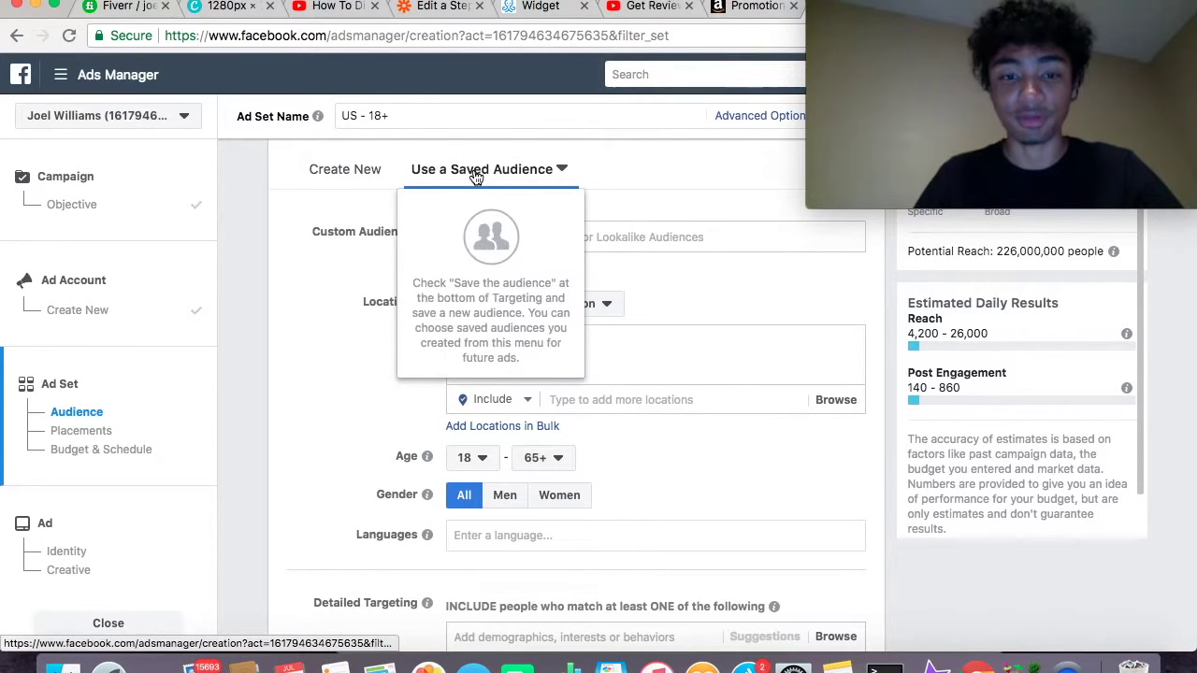
left_click(292, 264)
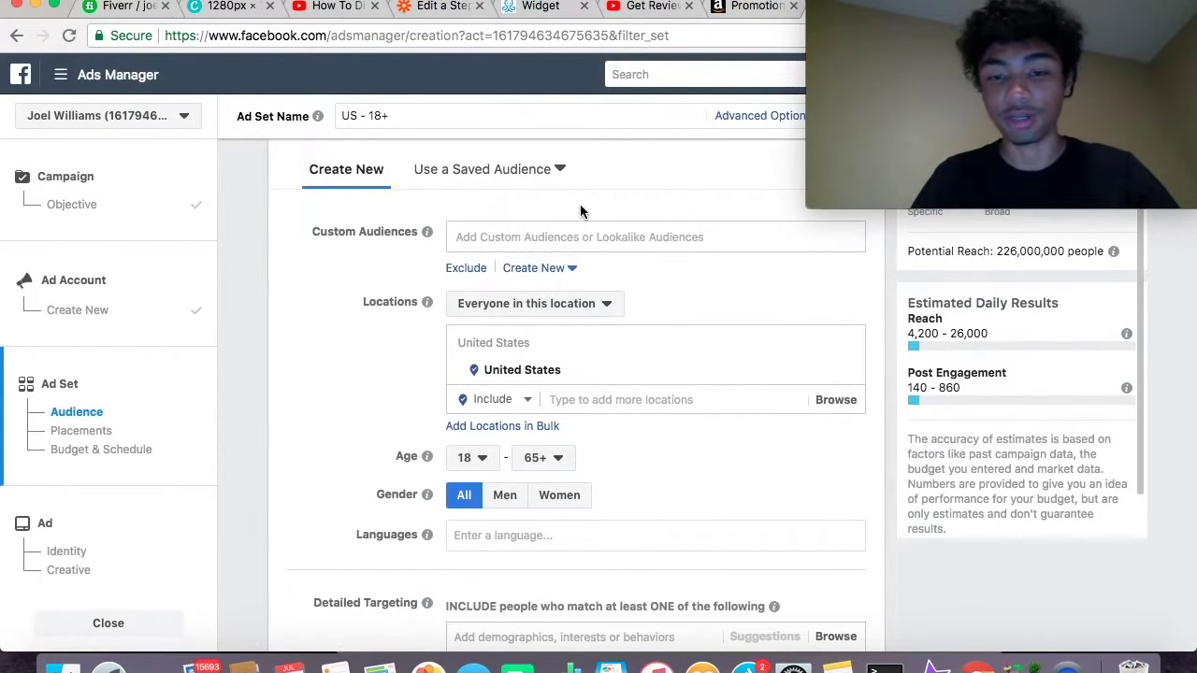
scroll(505, 272, "down", 3)
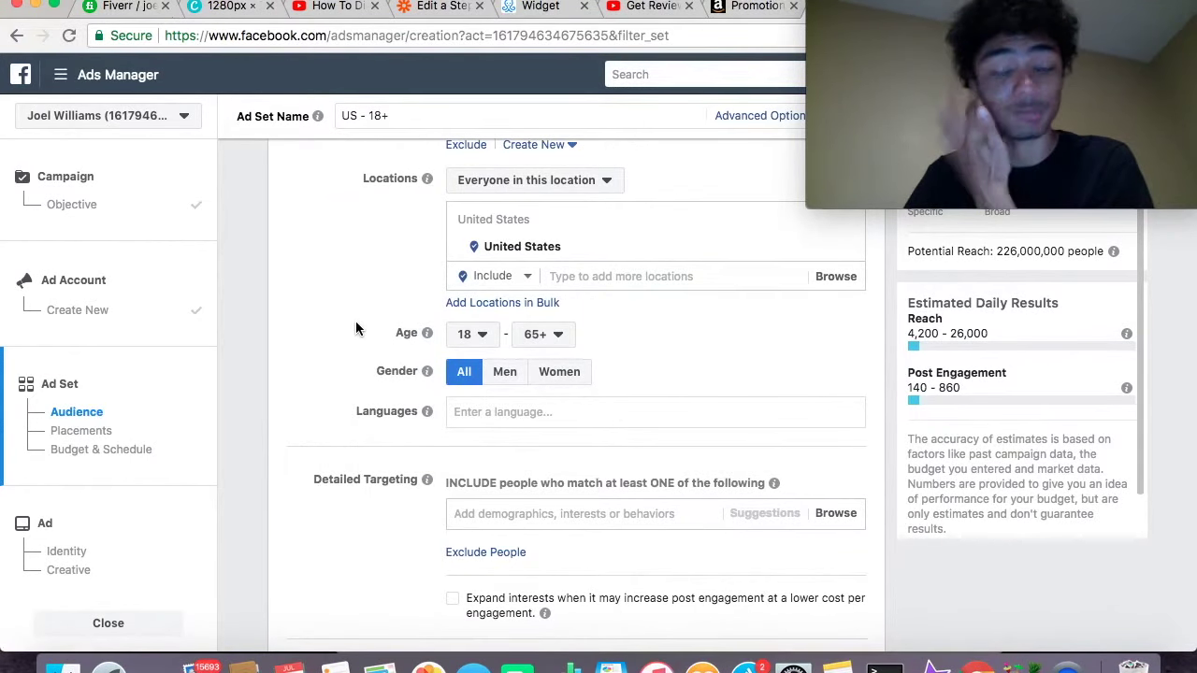
scroll(409, 329, "up", 1)
mouse_move(384, 376)
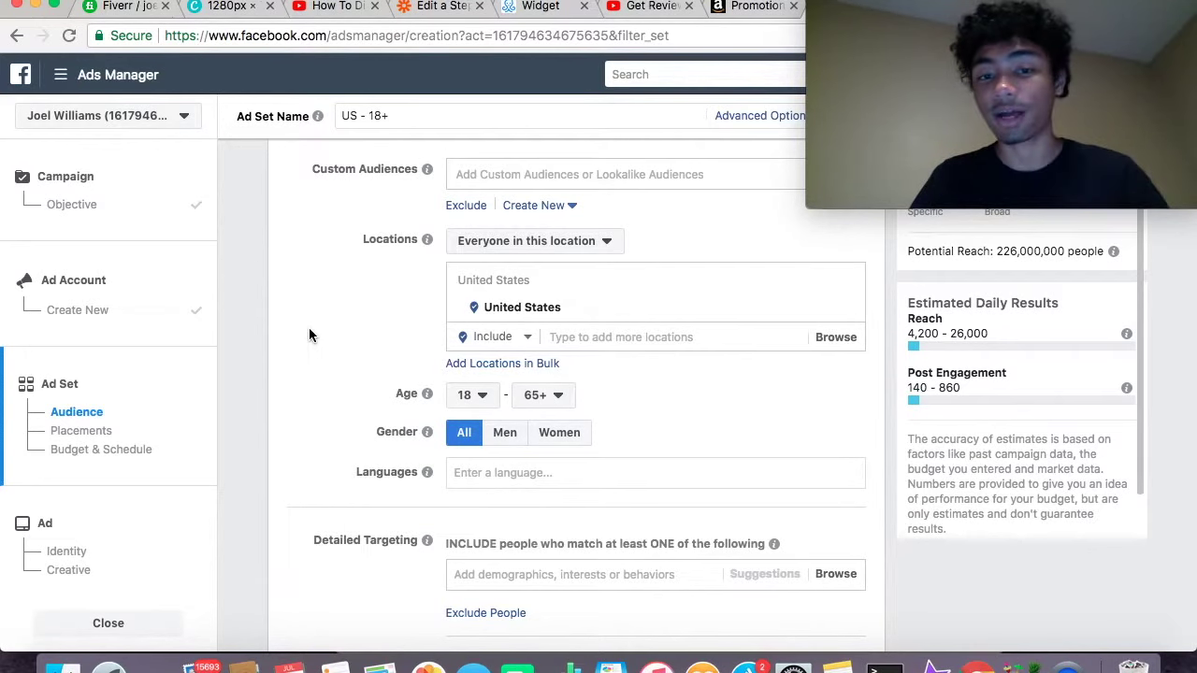
scroll(309, 330, "down", 2)
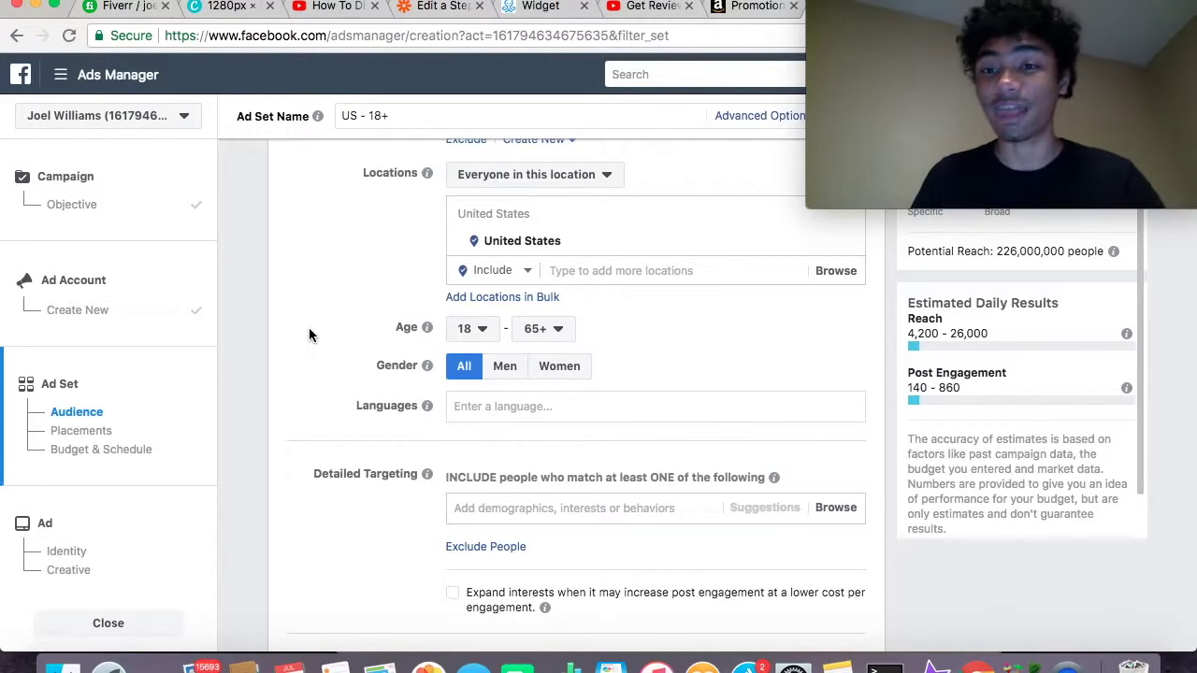
Add the Construction interest to the detailed targeting and create an additional must-also-match condition to narrow the audience
scroll(309, 332, "down", 3)
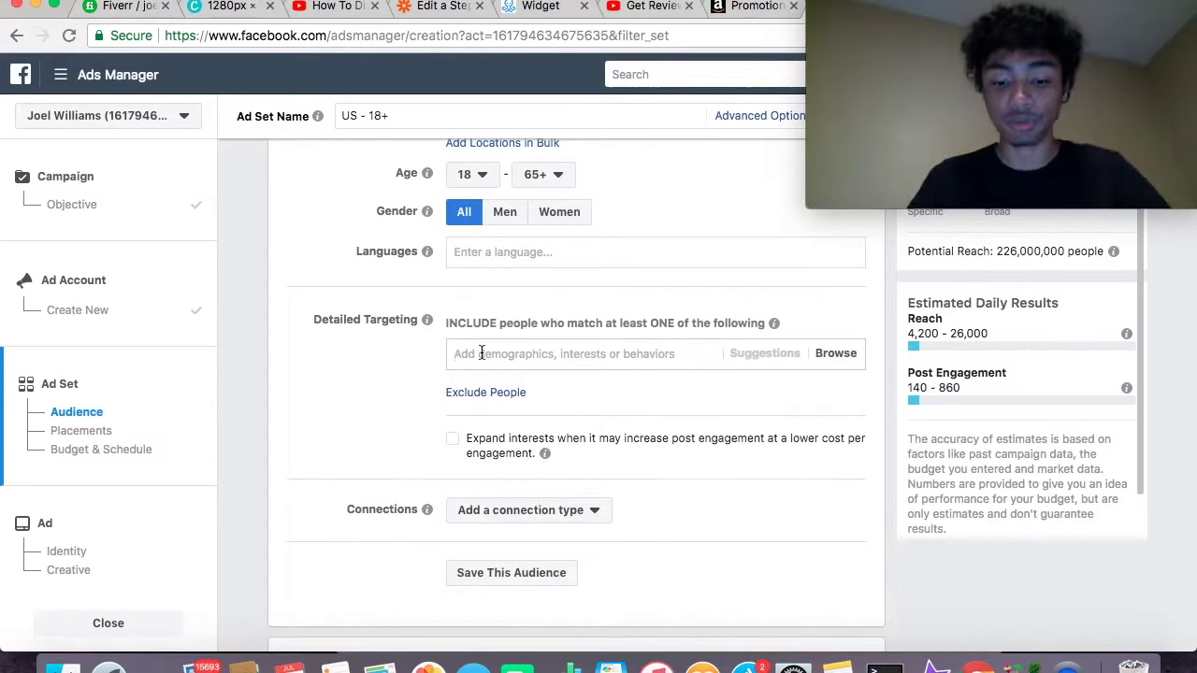
type("construction")
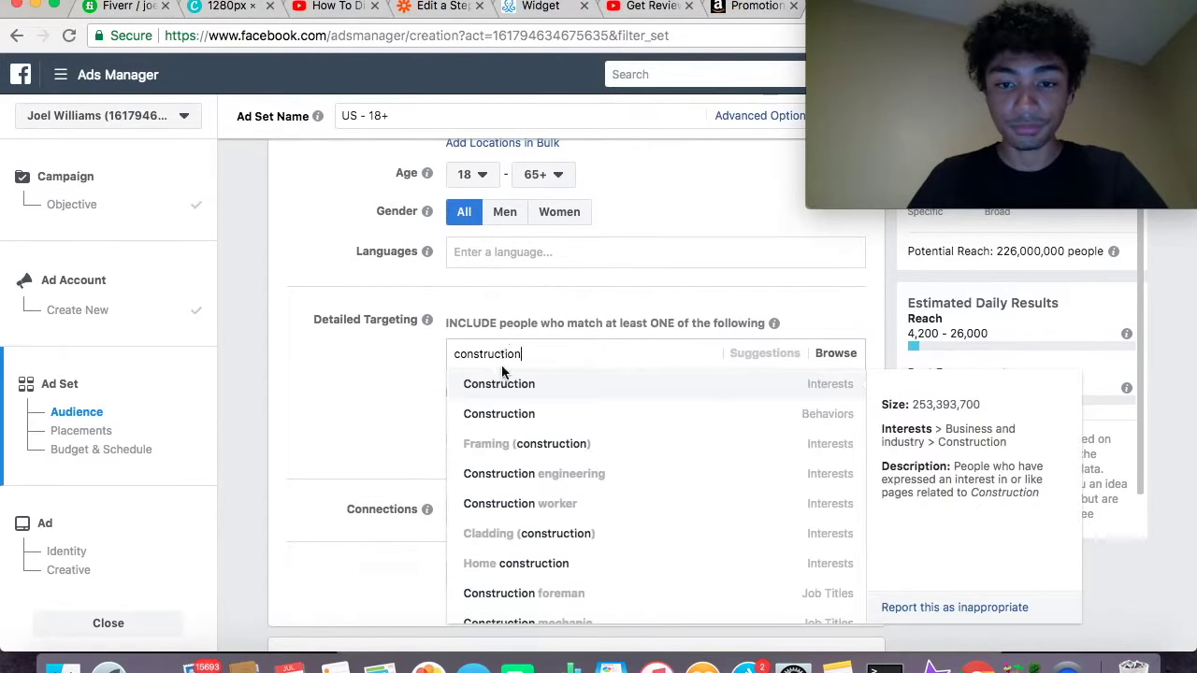
left_click(505, 389)
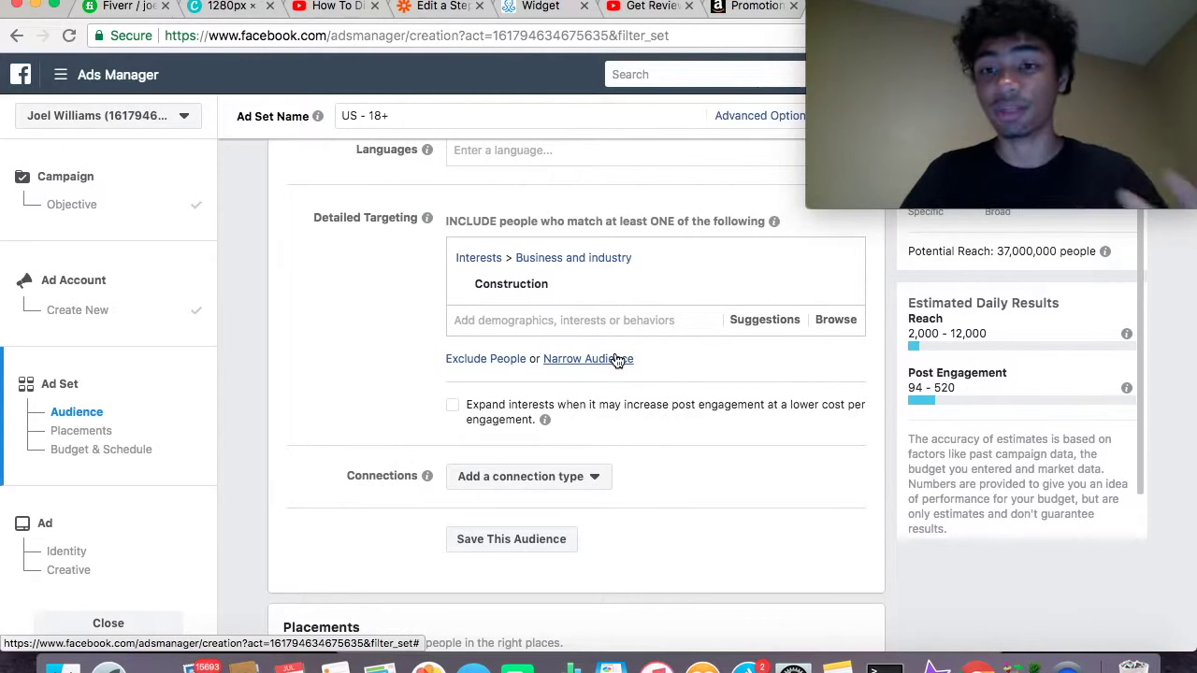
left_click(618, 360)
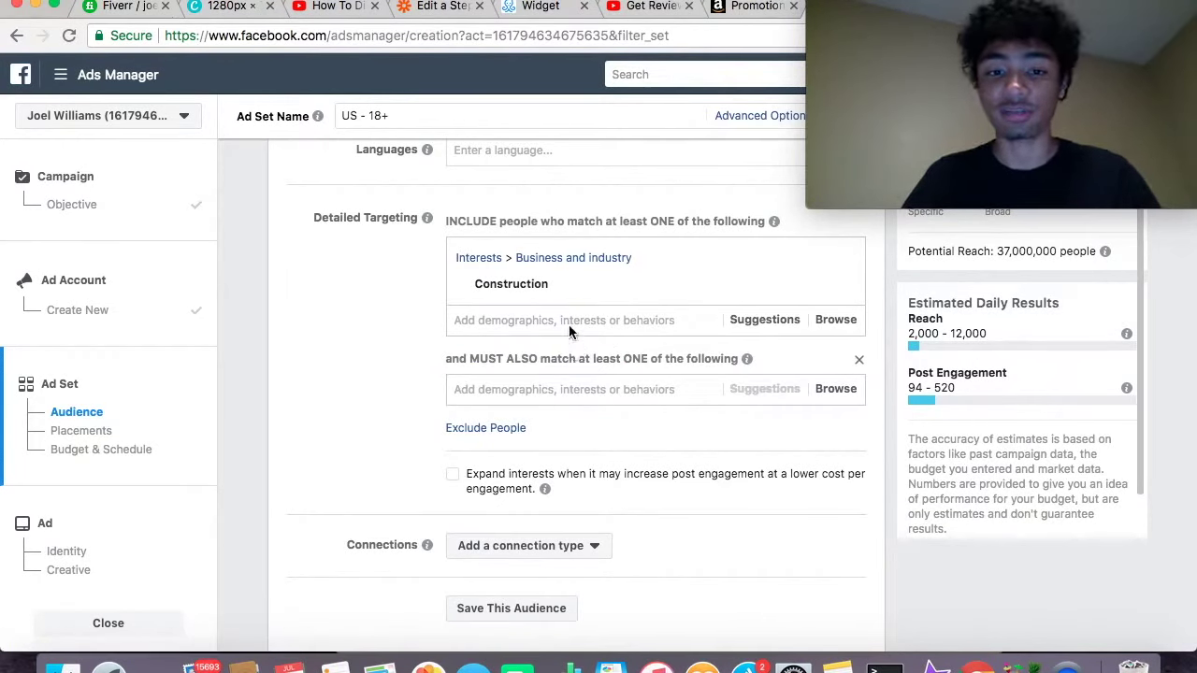
Try the Power tool interest in the must-also-match condition, then remove it
left_click(558, 389)
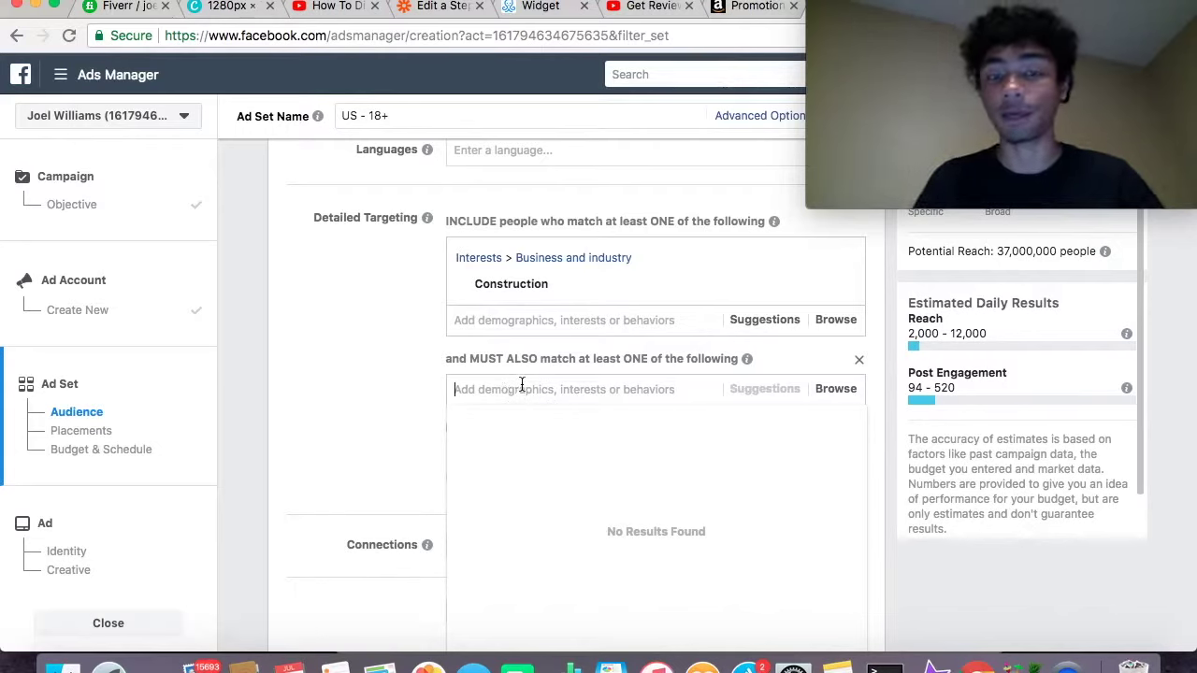
type("power")
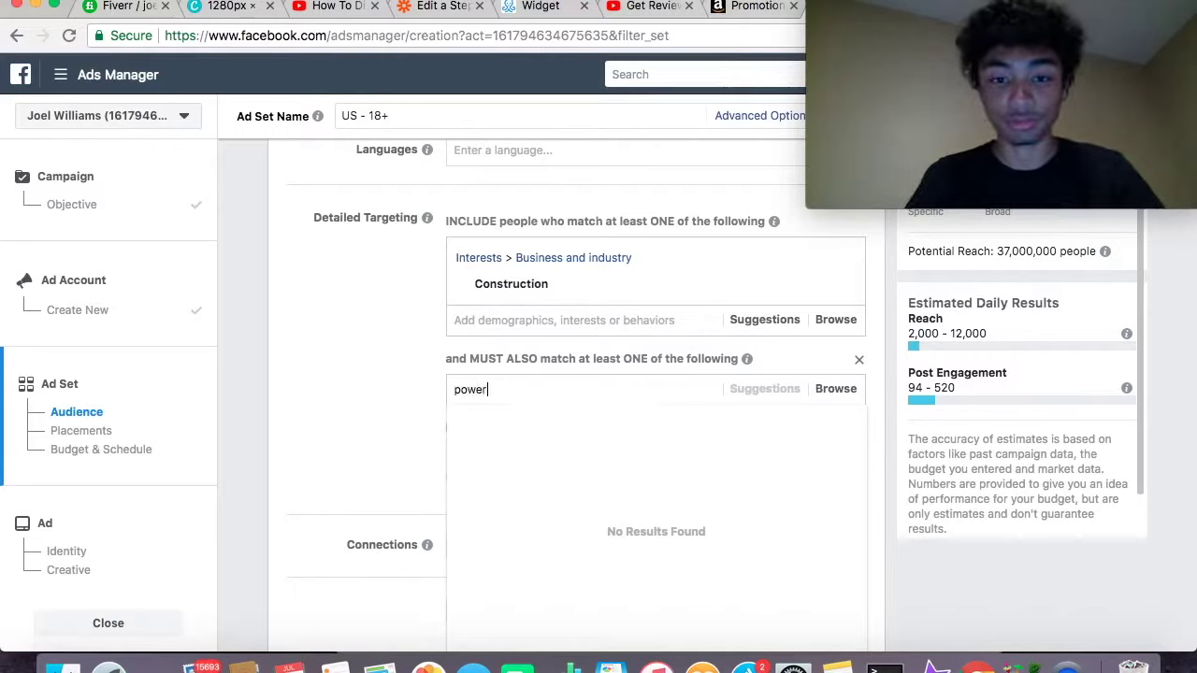
type("tools")
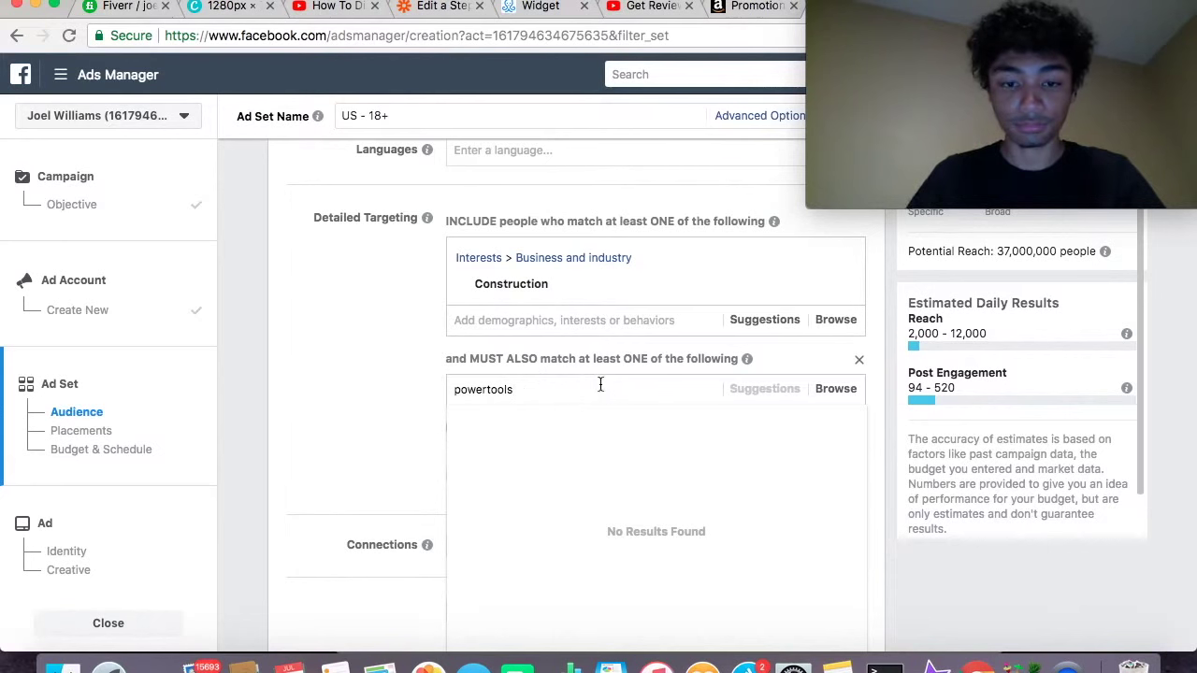
left_click(514, 422)
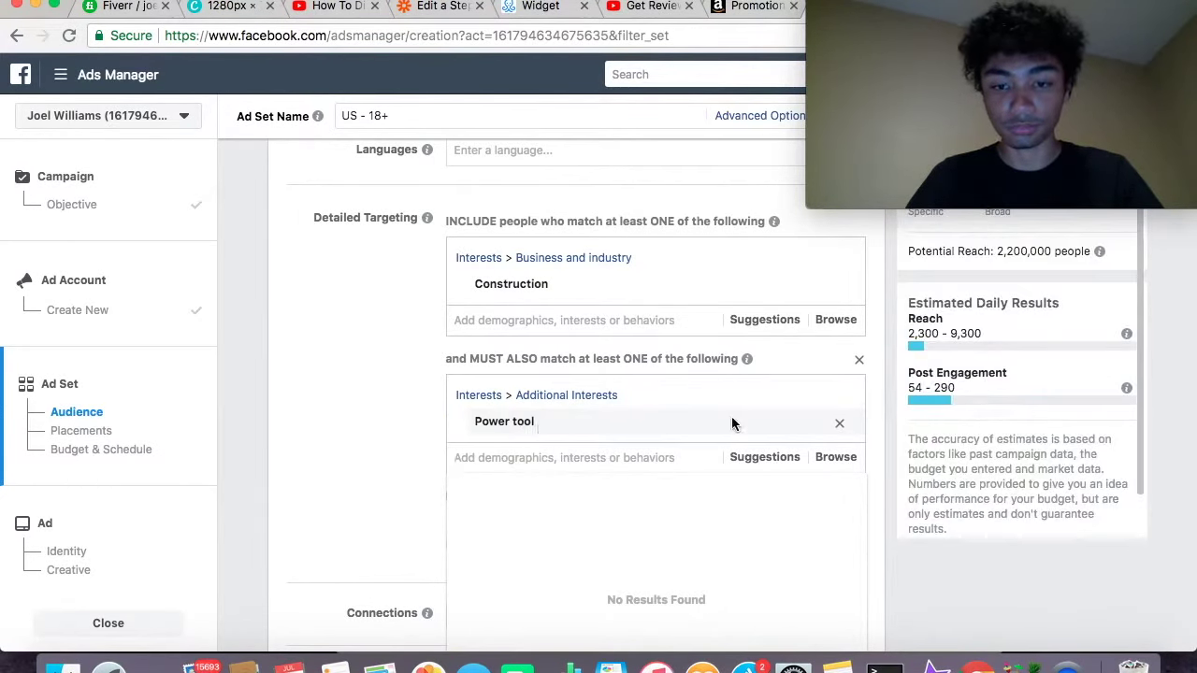
left_click(839, 422)
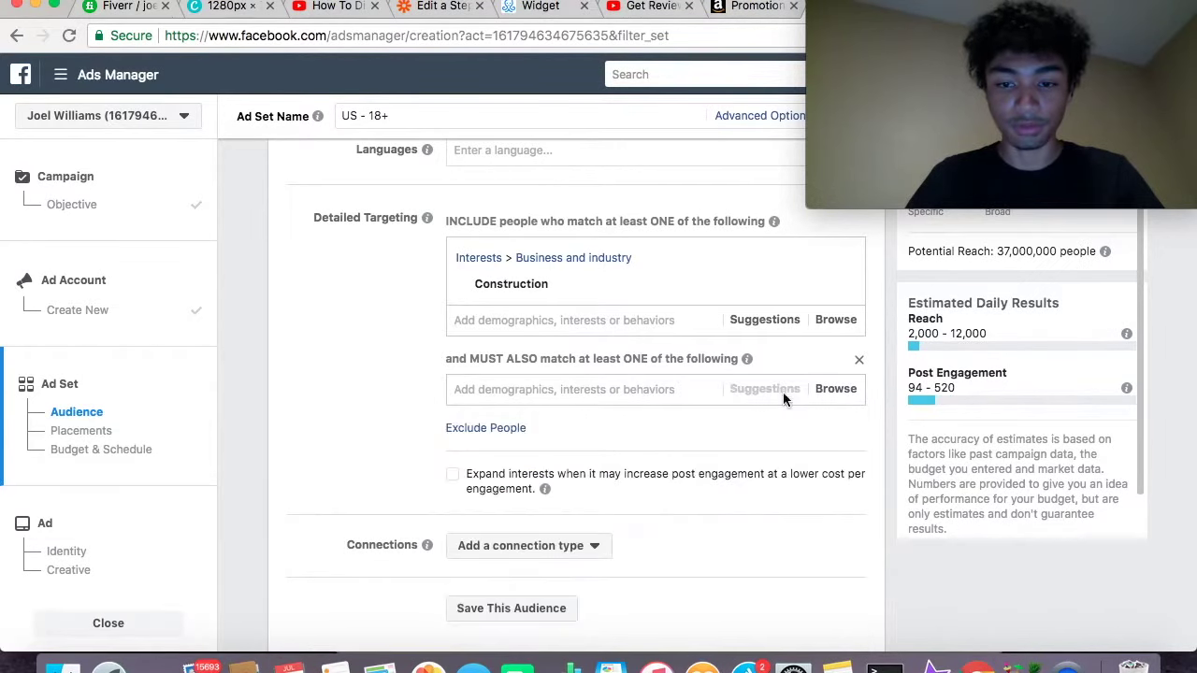
Try the Tools purchase behavior in the must-also-match condition, then remove it
left_click(608, 389)
type("power tool")
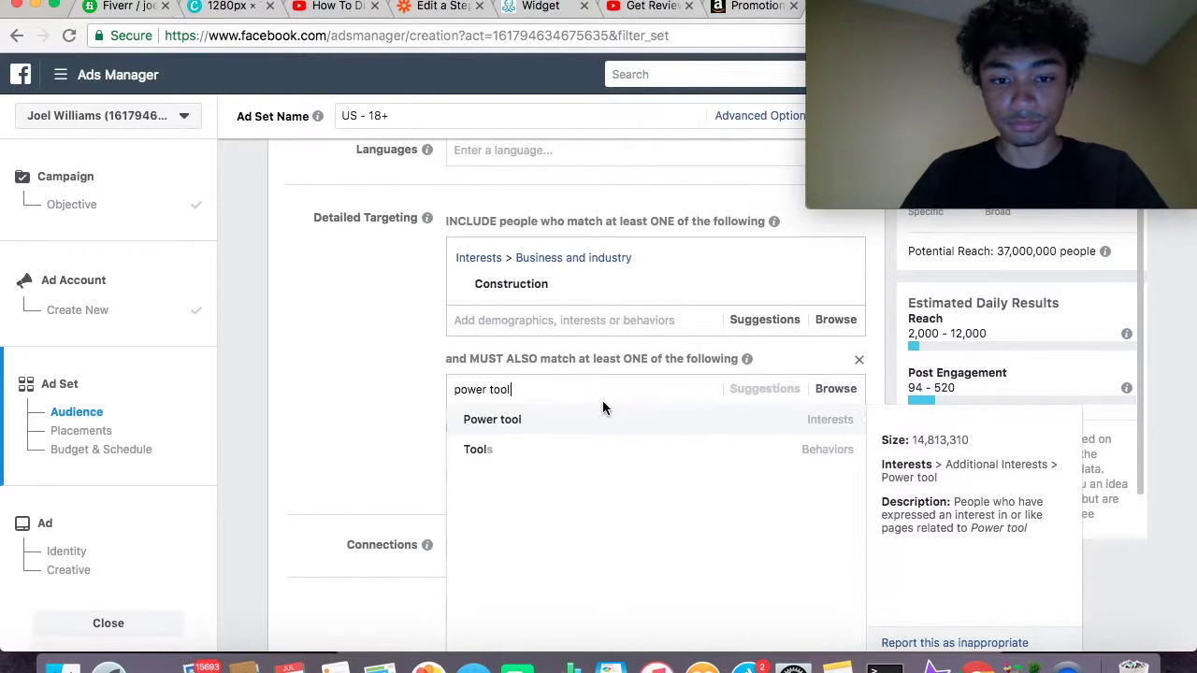
left_click(581, 451)
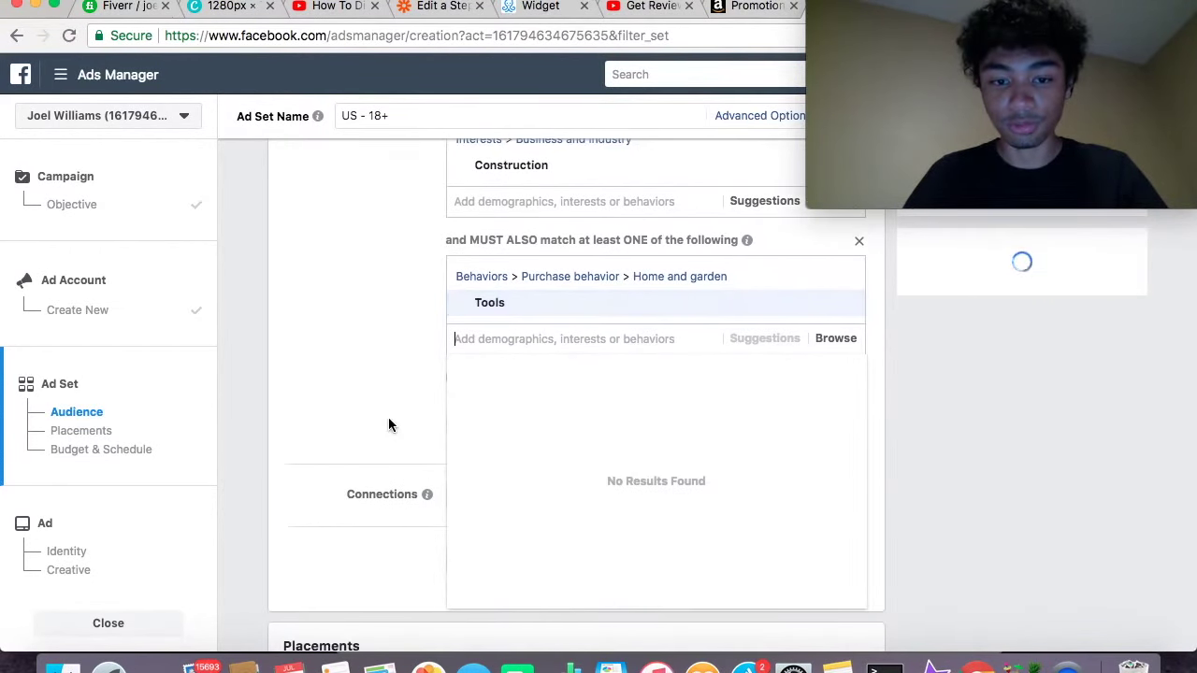
left_click(367, 363)
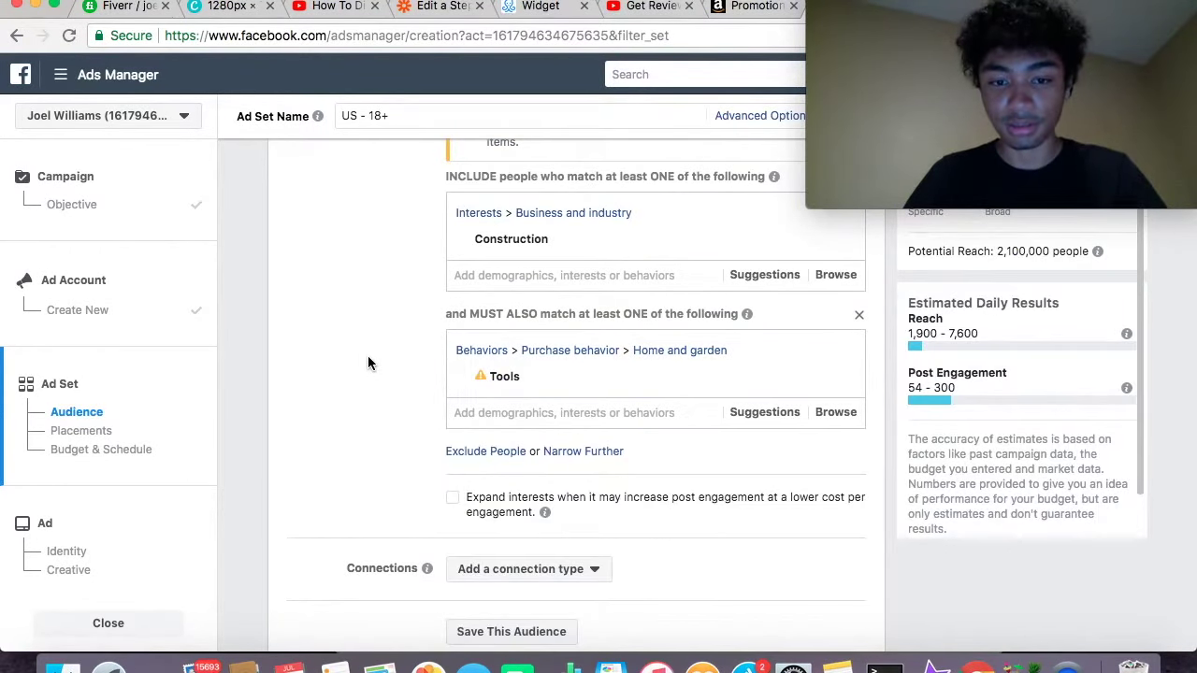
left_click(838, 378)
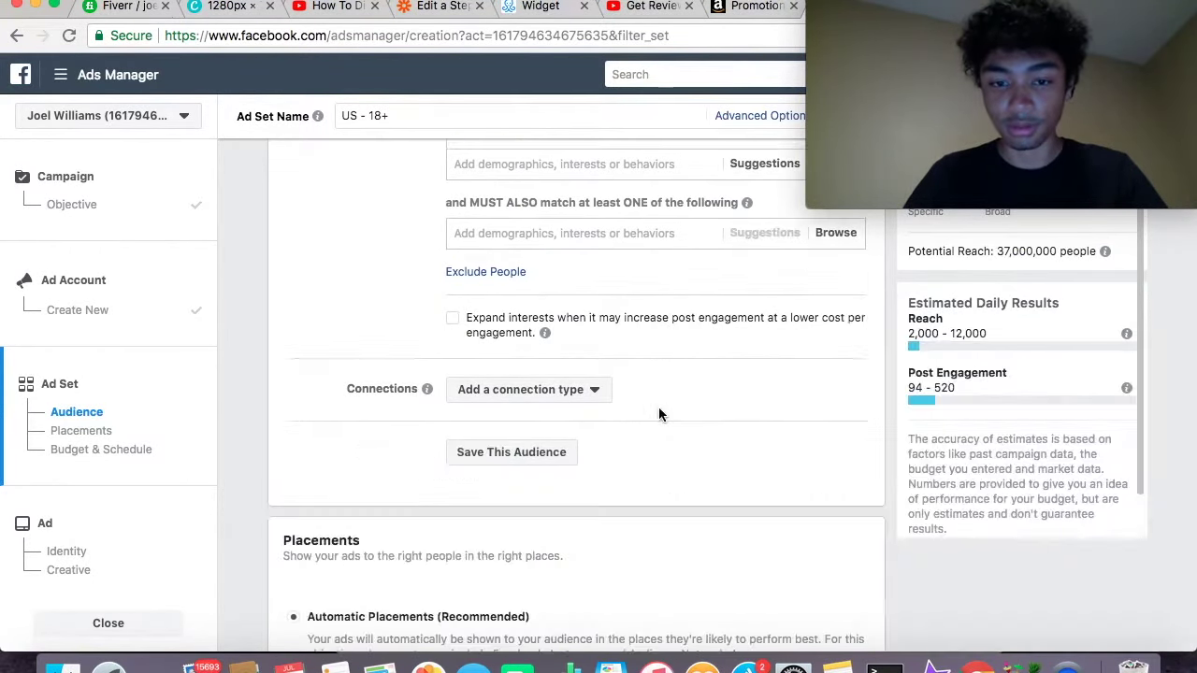
Search for "power tools" in the must-also-match condition and add the Power tool interest
left_click(599, 241)
type("power ro")
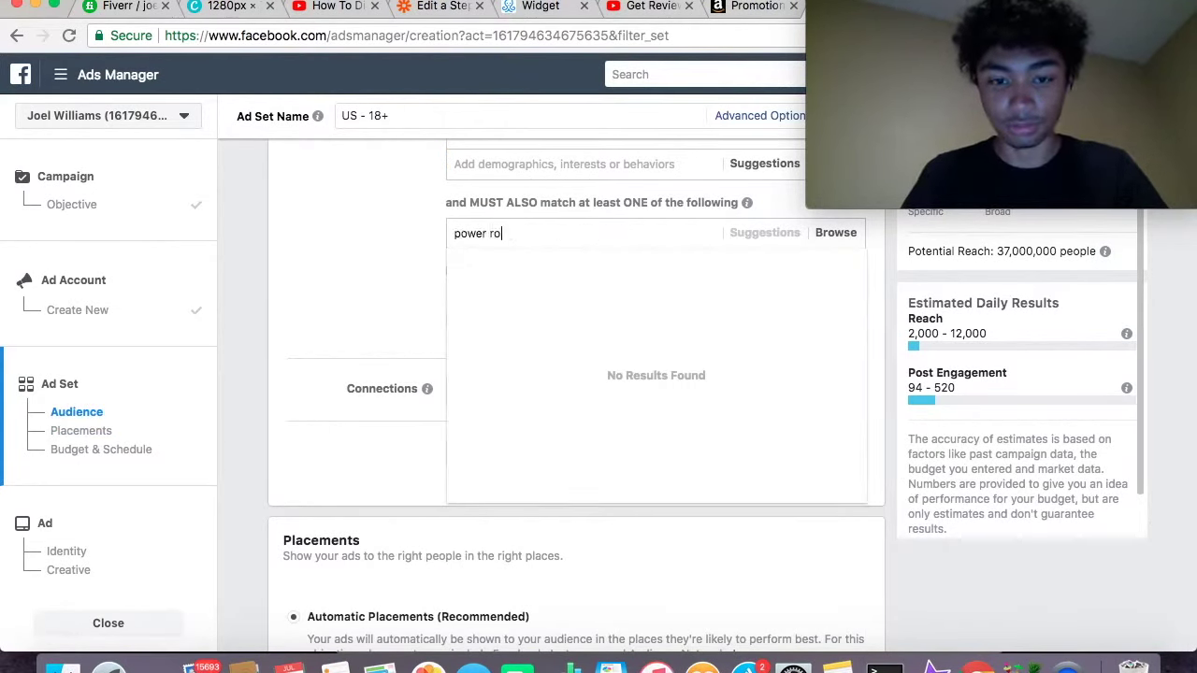
key("BackSpace")
key("BackSpace")
type("tools")
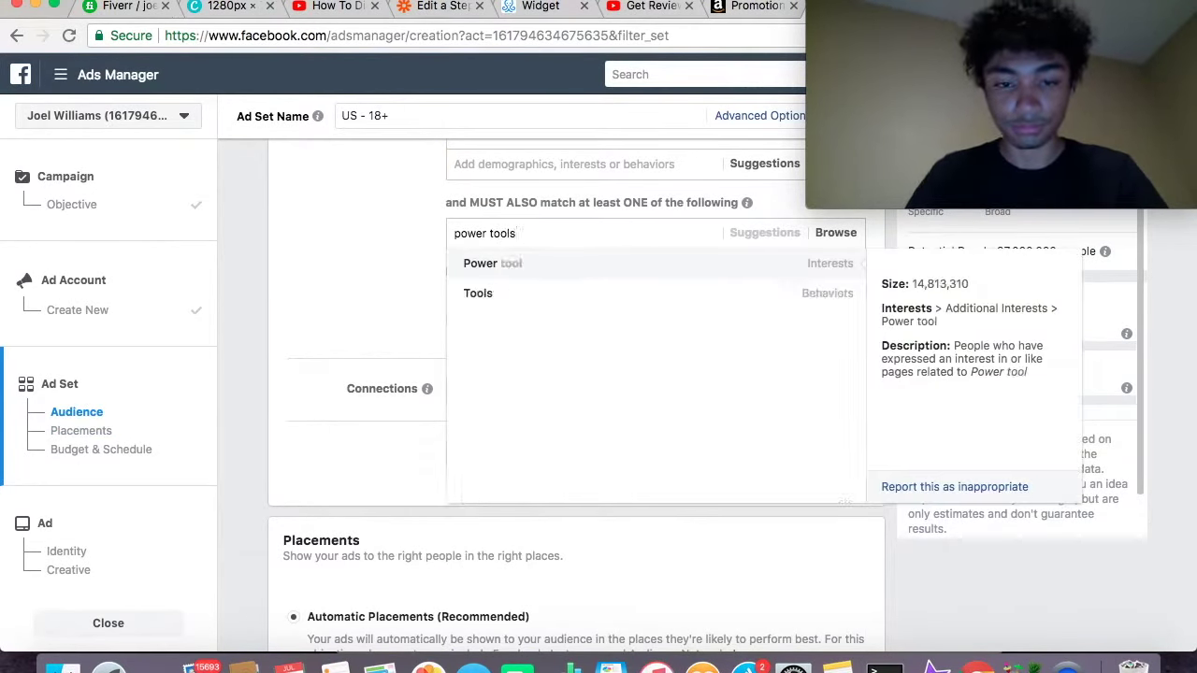
left_click(576, 269)
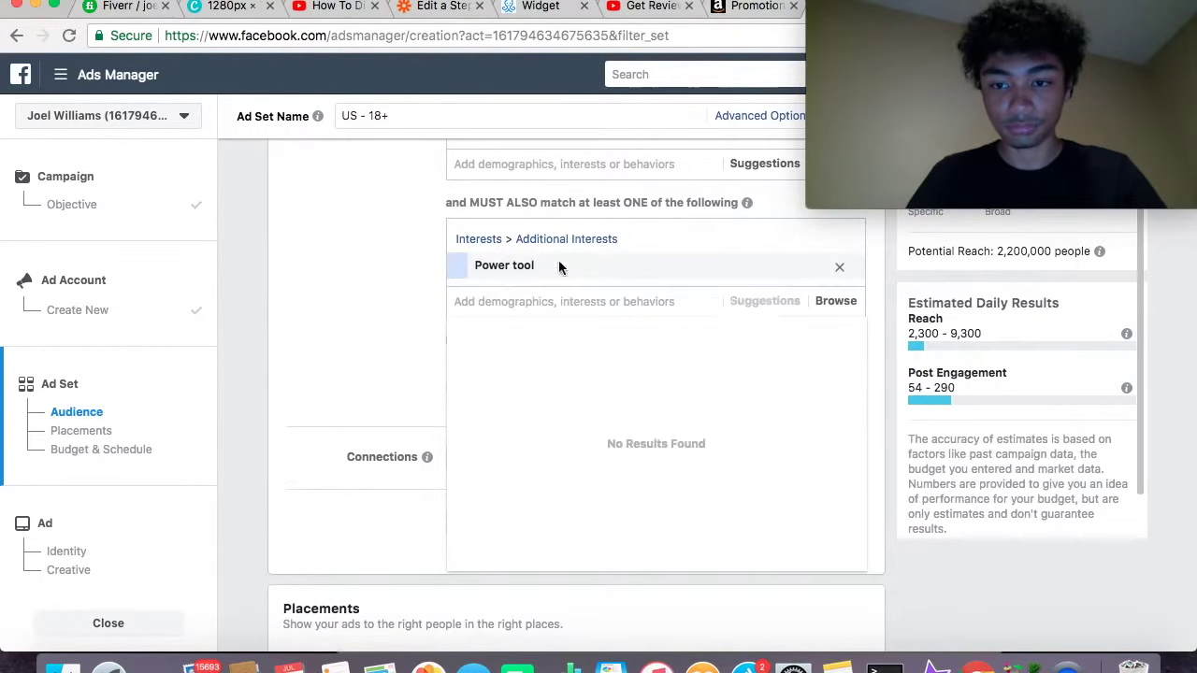
Narrow the audience with a second must-also-match condition and add The Home Depot interest to it
left_click(593, 338)
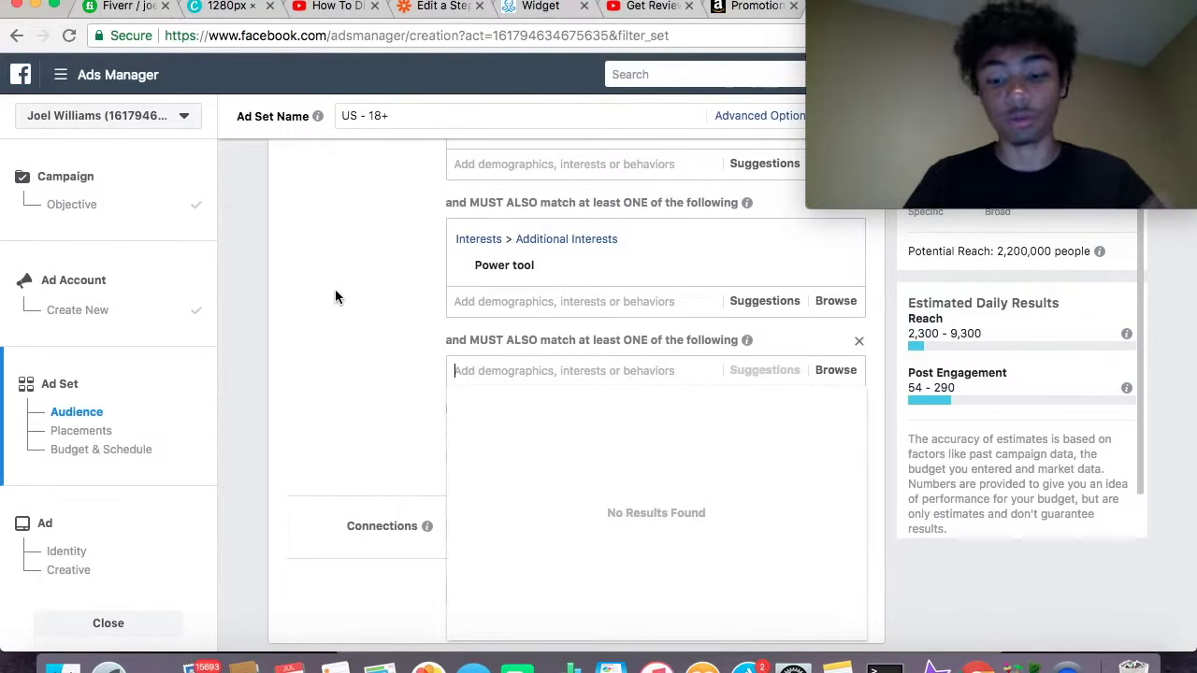
type("home depot")
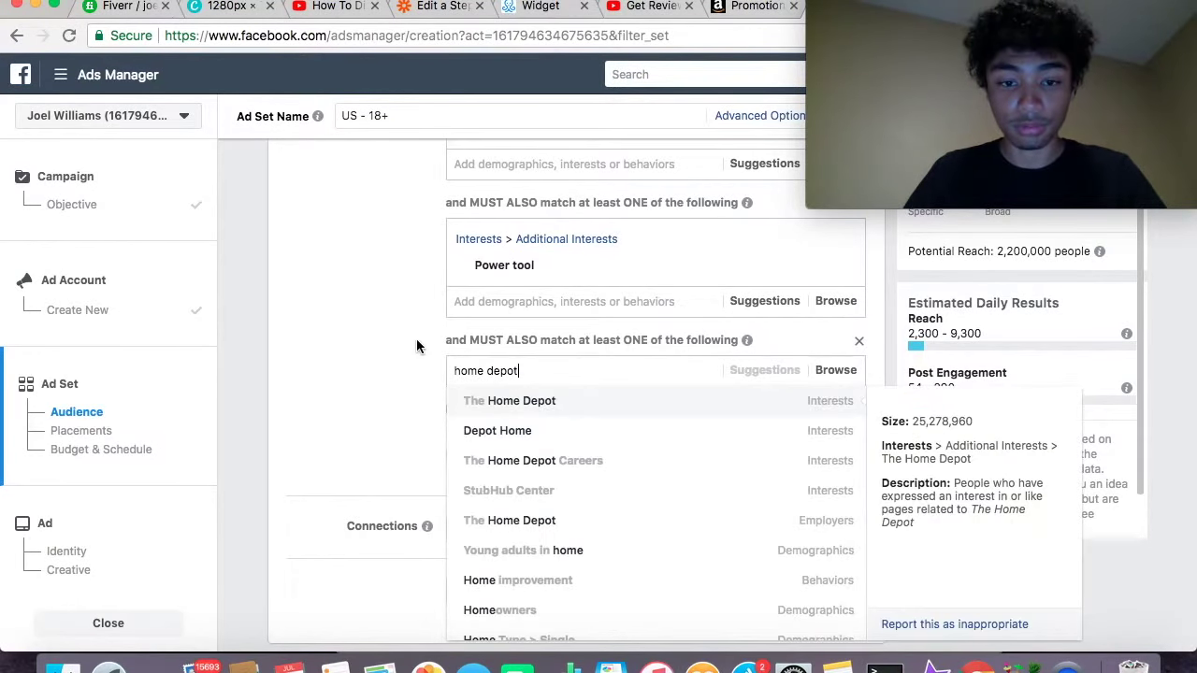
left_click(494, 402)
Search for "lowe's" in The Home Depot's must-also-match condition and add the Lowe's interest
type("lowes")
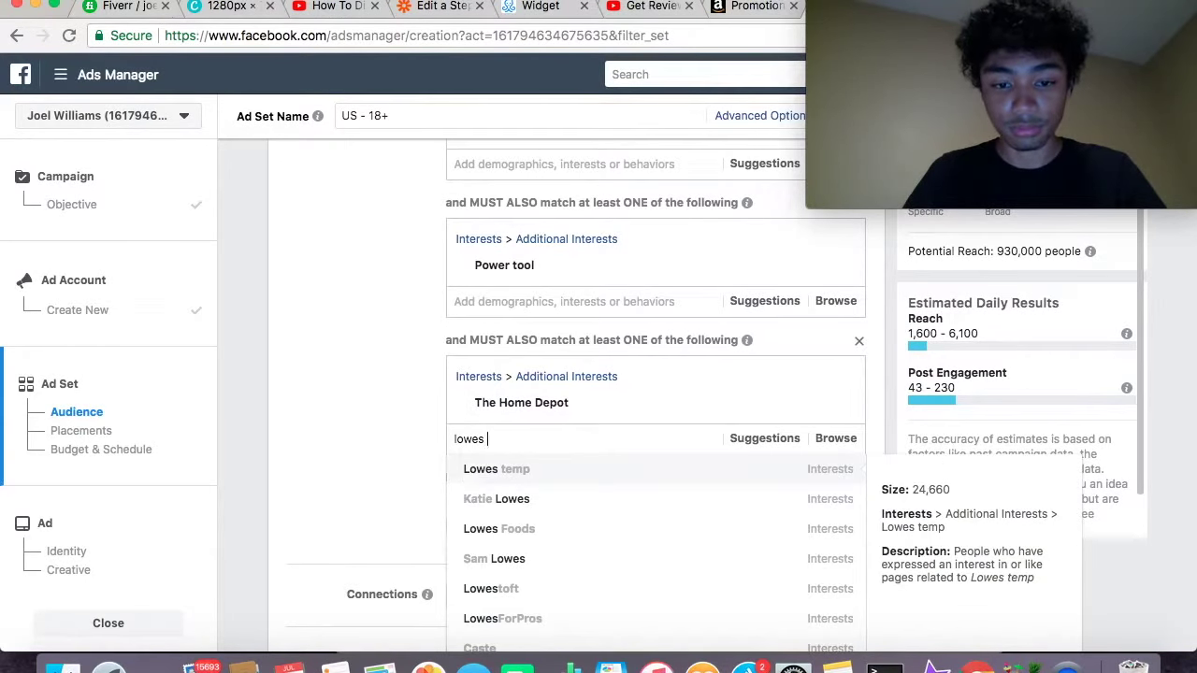
scroll(432, 470, "down", 3)
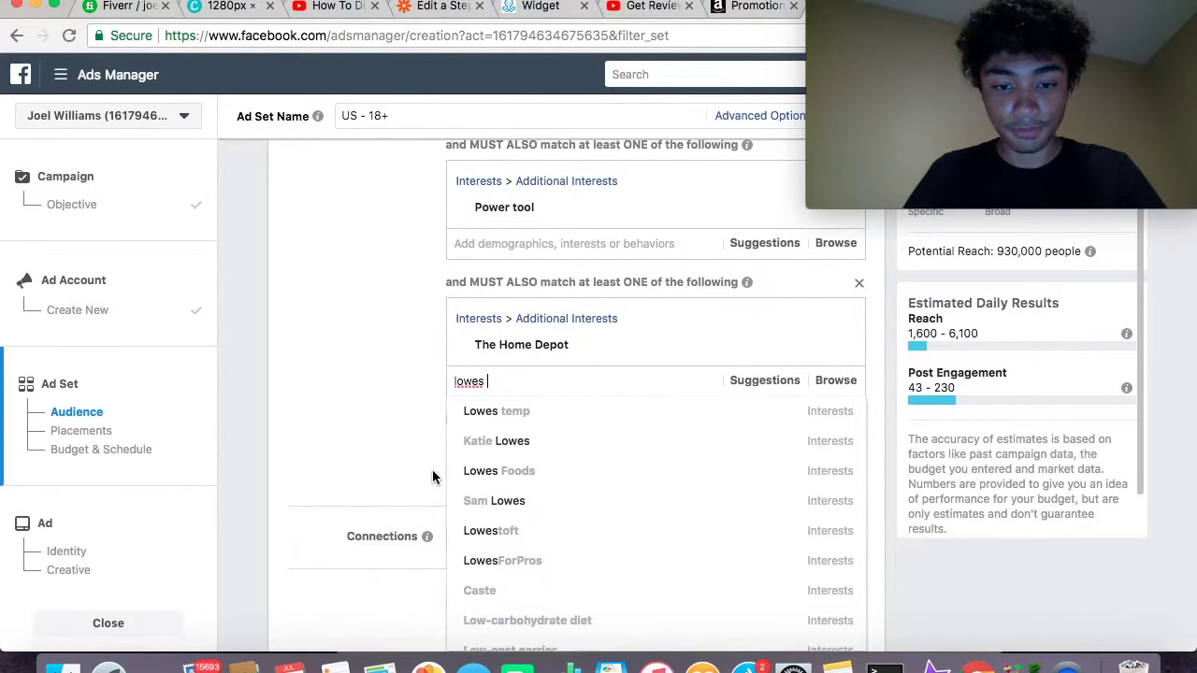
mouse_move(526, 436)
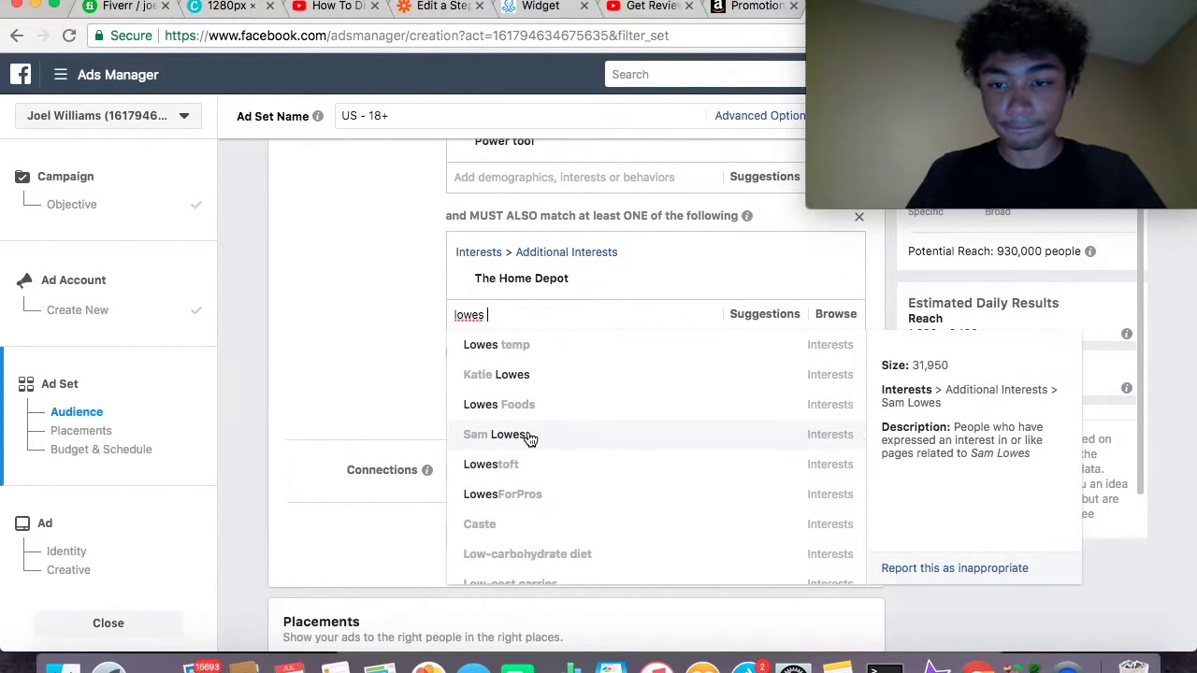
scroll(556, 406, "down", 10)
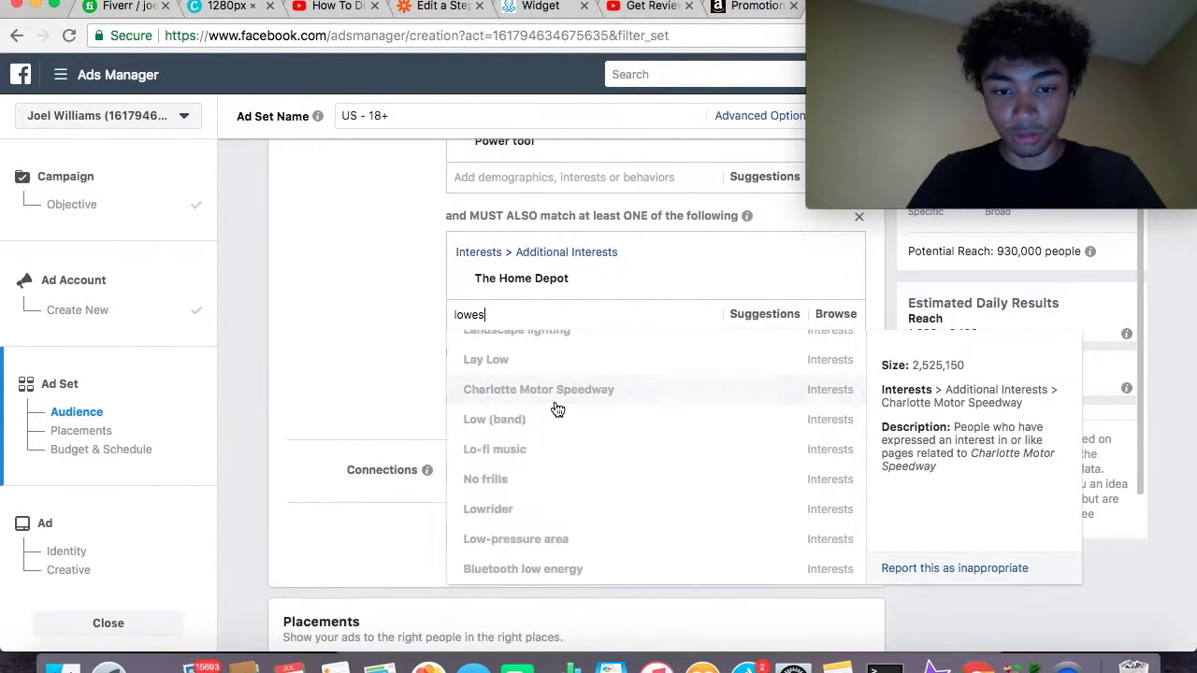
scroll(557, 409, "up", 10)
scroll(555, 407, "down", 5)
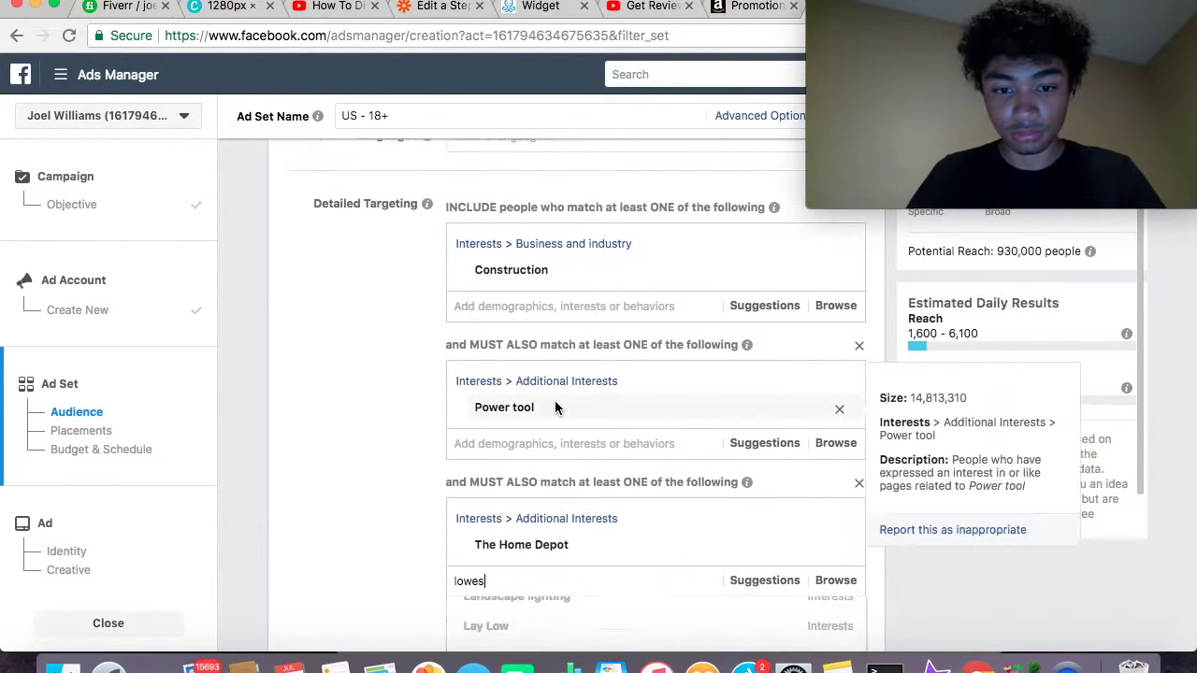
key("BackSpace")
type("'s")
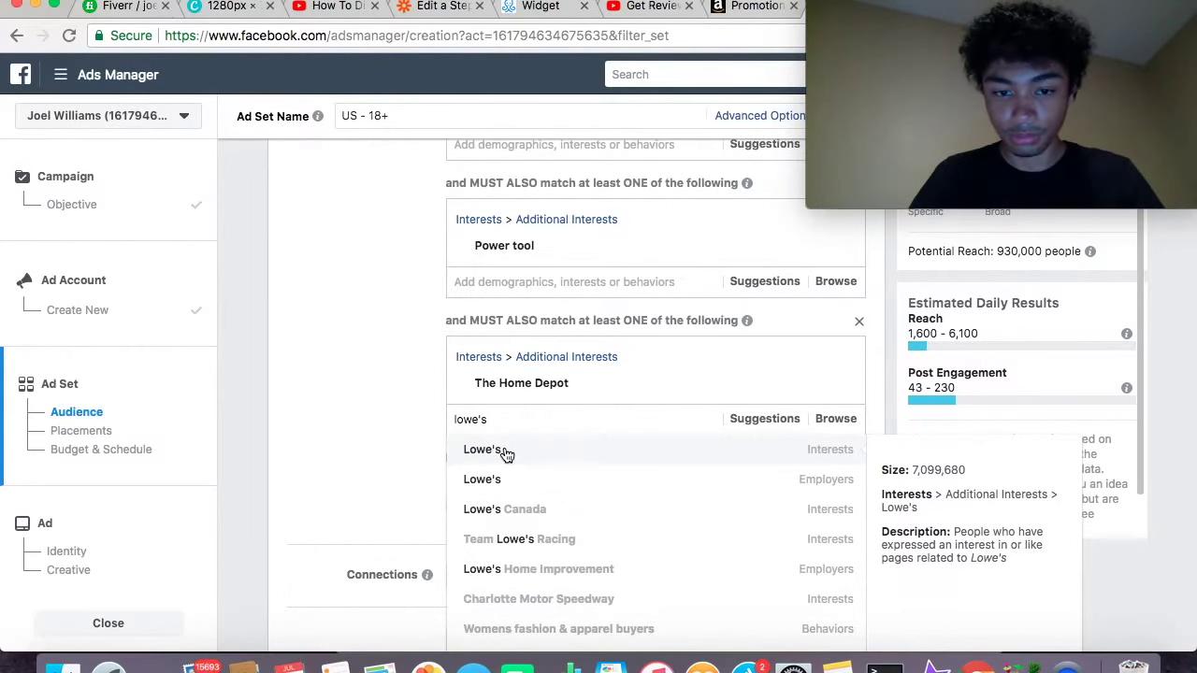
left_click(505, 451)
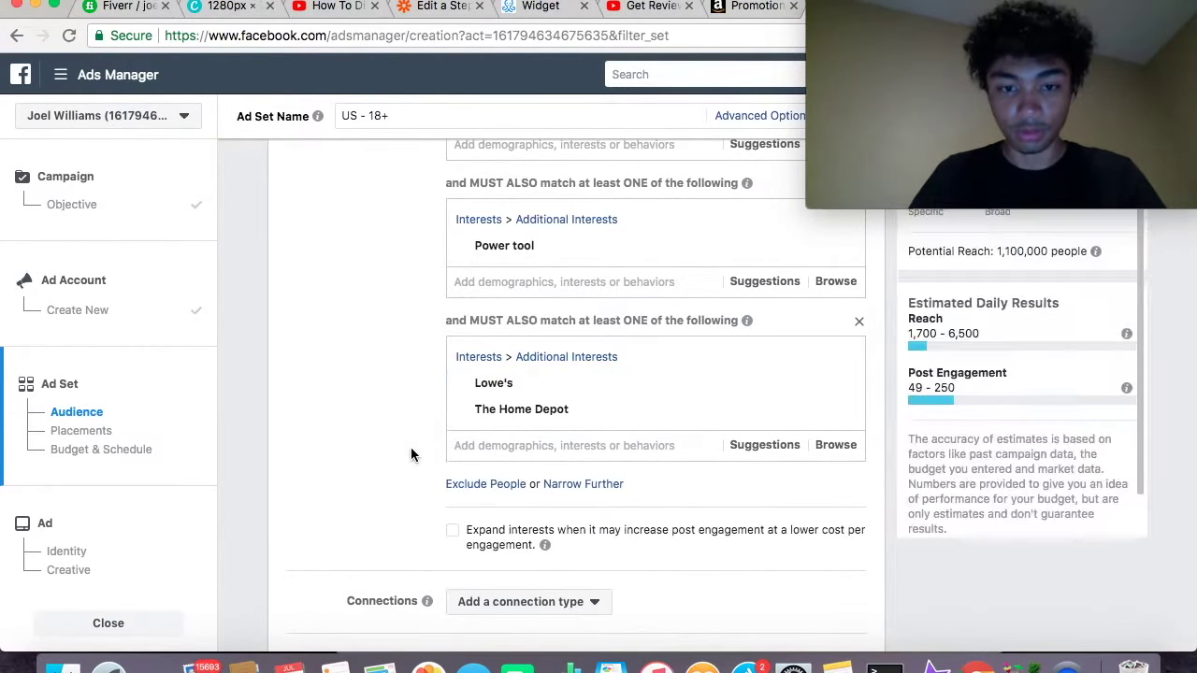
Narrow the audience further by creating a third must-also-match condition
scroll(411, 456, "down", 1)
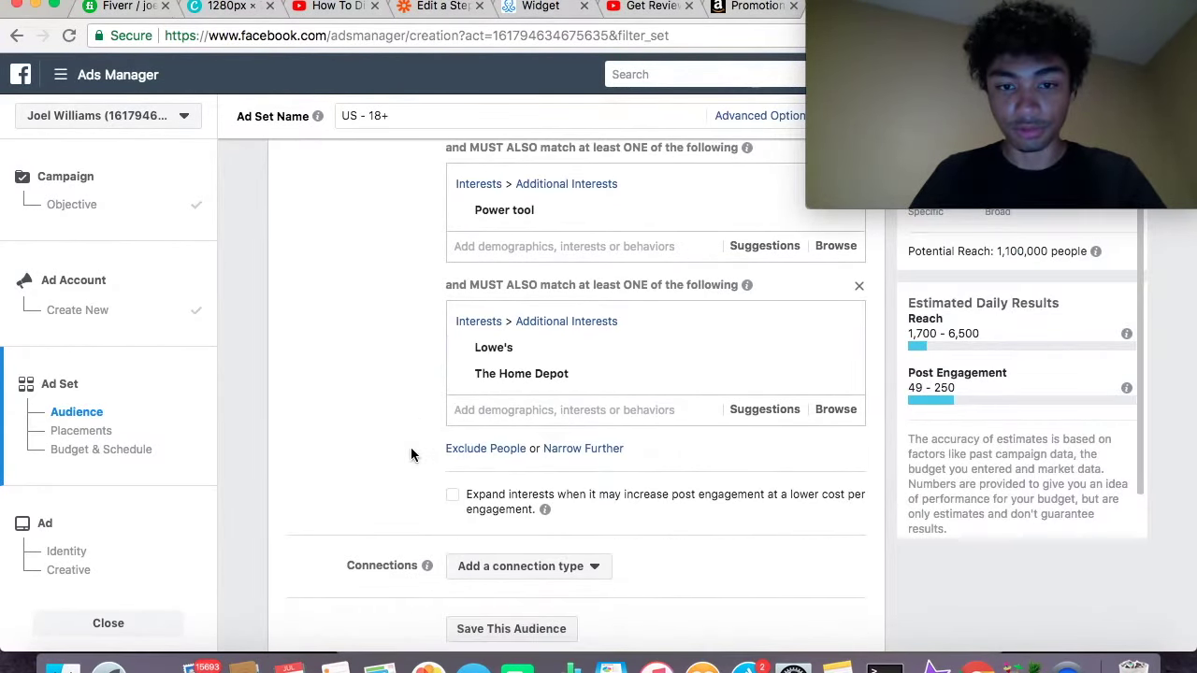
left_click(559, 451)
left_click(533, 475)
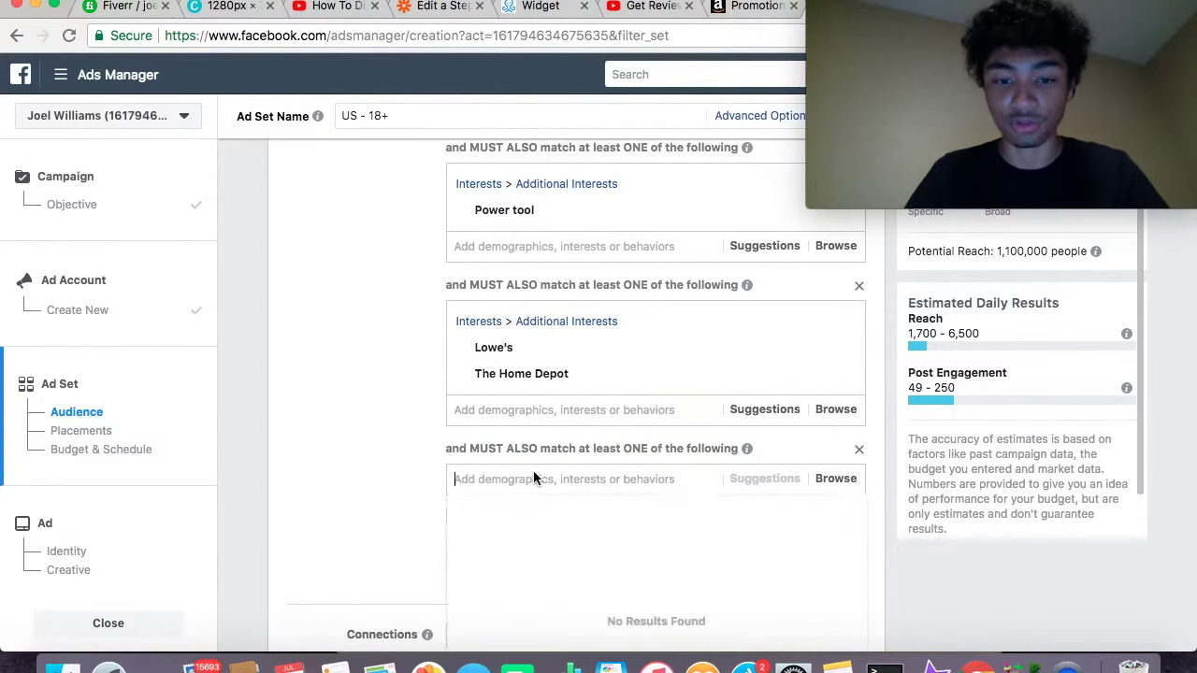
type("constructio")
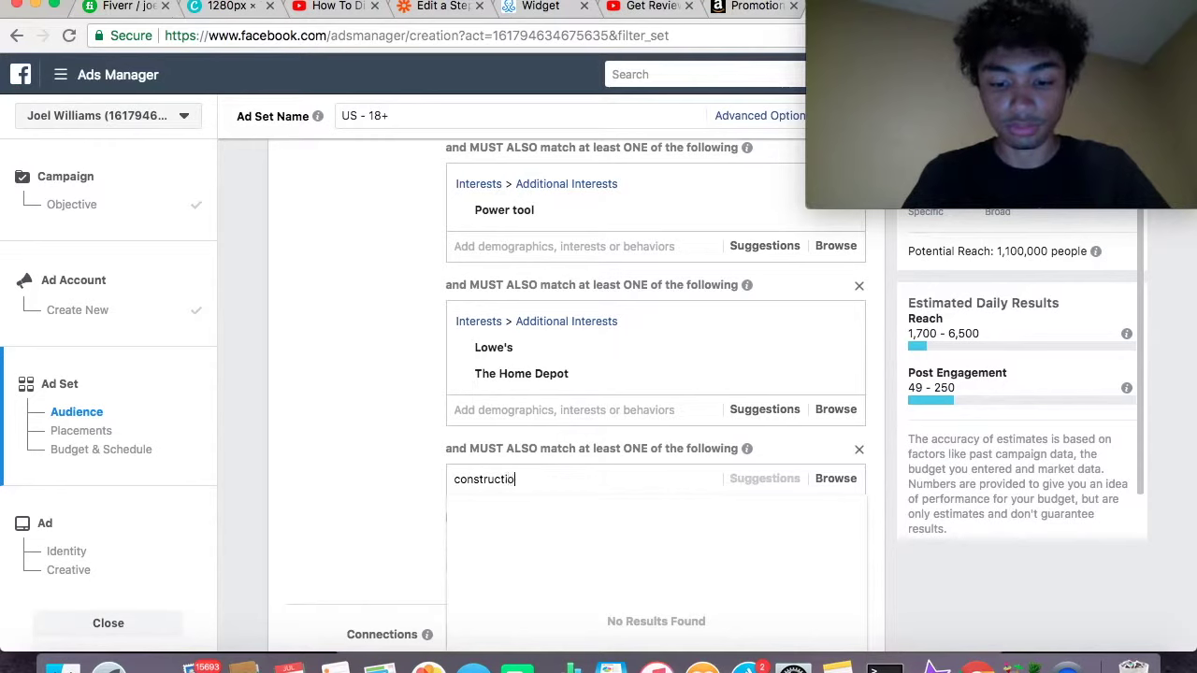
key("BackSpace")
key("BackSpace")
key("BackSpace")
key("BackSpace")
key("BackSpace")
key("BackSpace")
key("BackSpace")
key("BackSpace")
key("BackSpace")
key("BackSpace")
key("BackSpace")
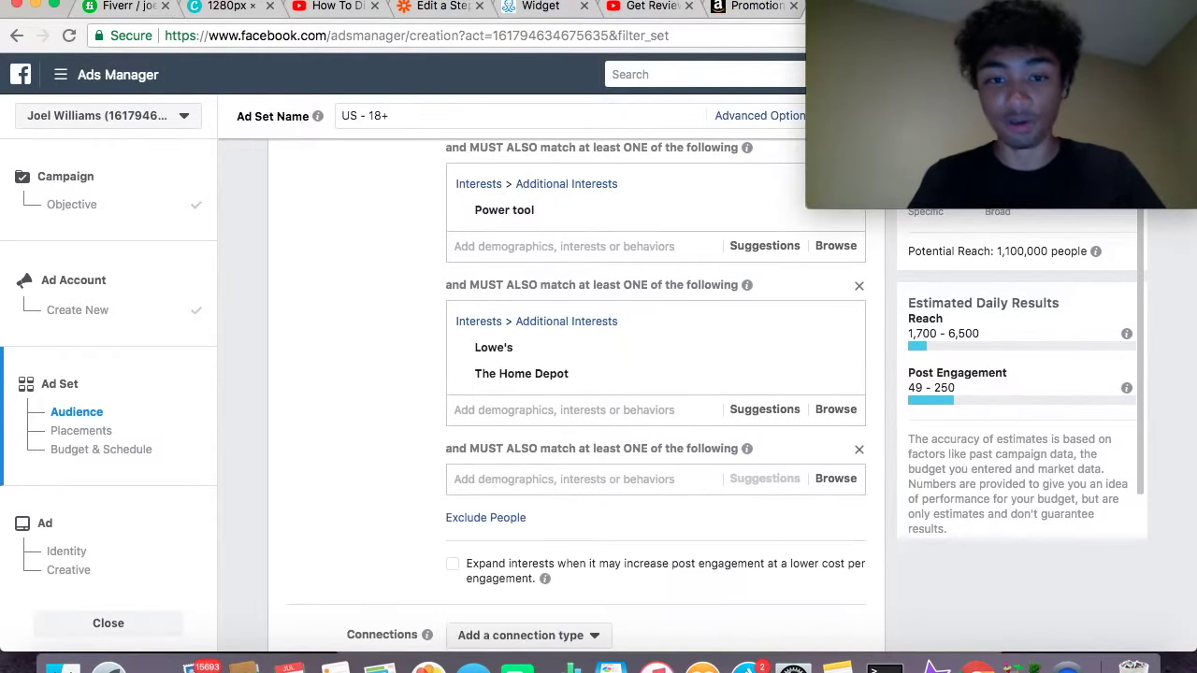
Search for "diyer" in the empty must-also-match condition and add the DIYers purchase behavior
type("diyer")
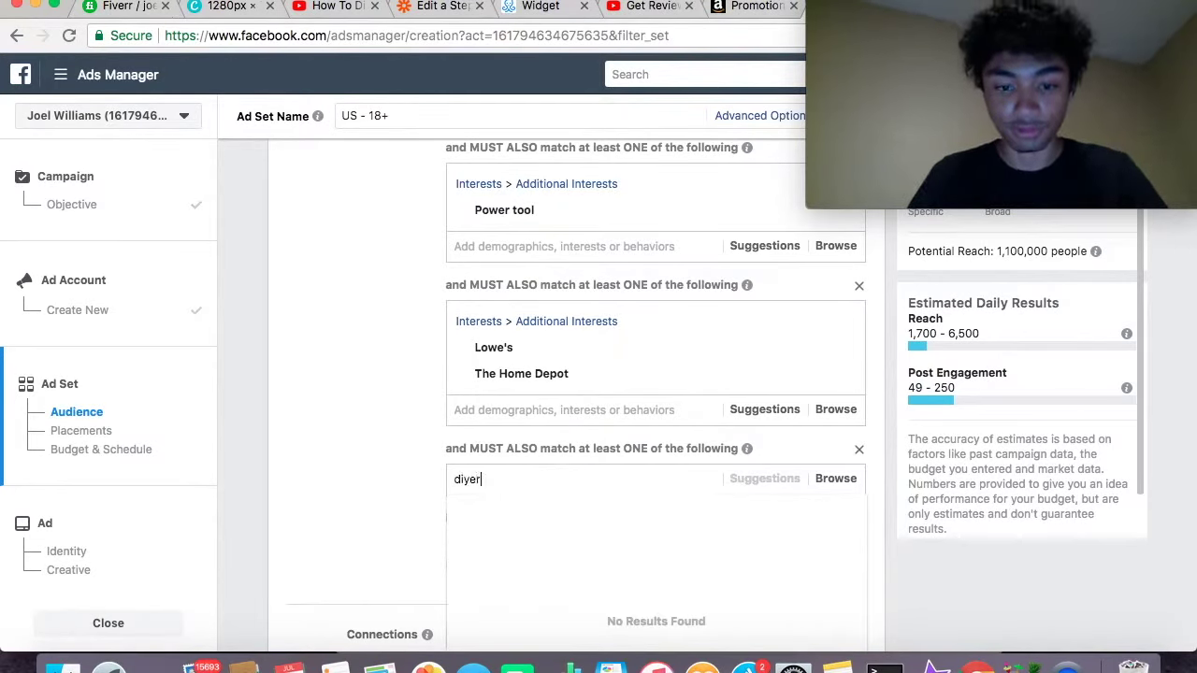
left_click(564, 508)
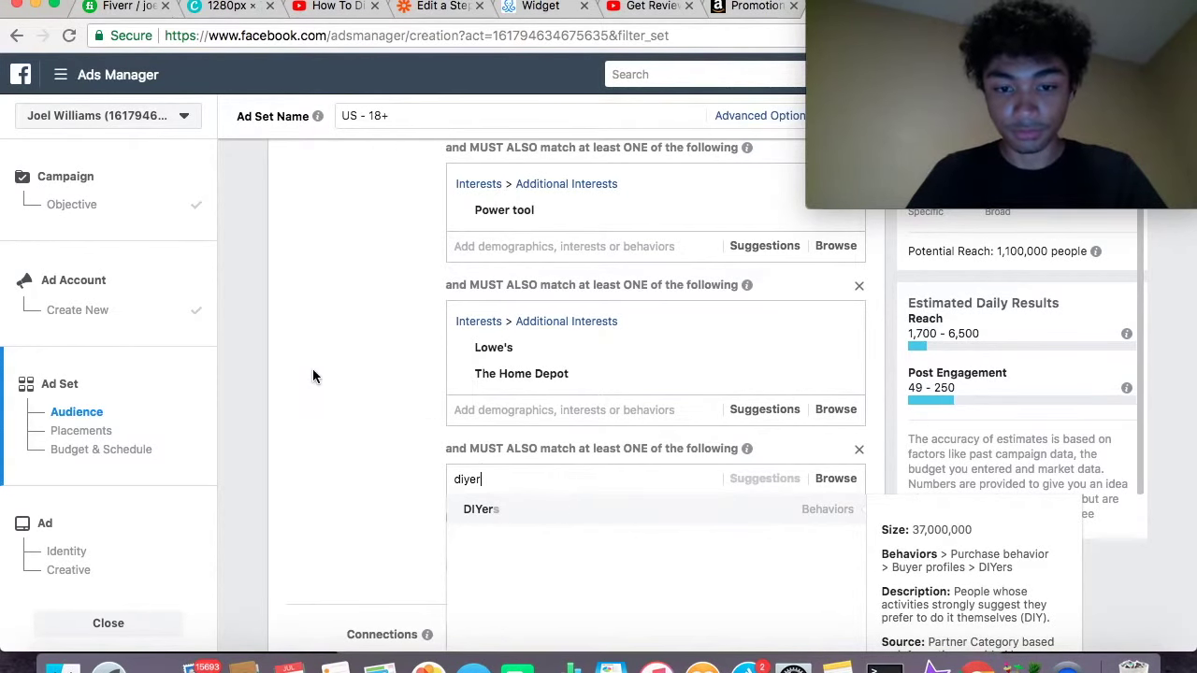
scroll(301, 366, "up", 3)
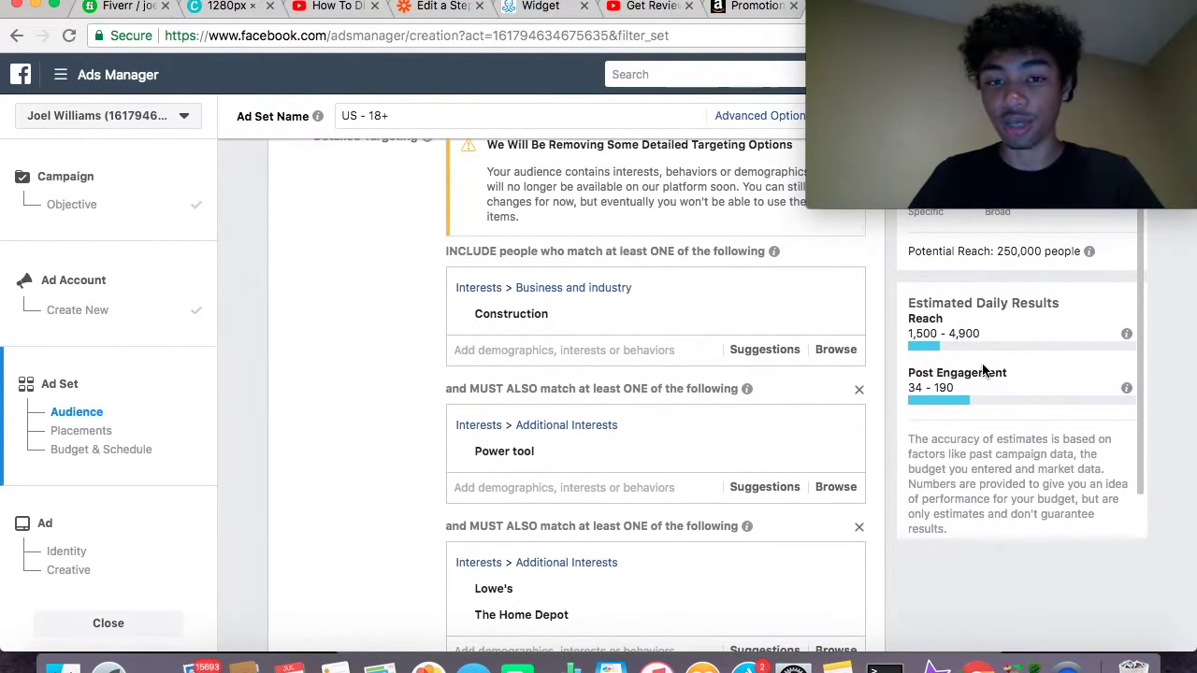
scroll(767, 318, "up", 3)
scroll(1012, 304, "down", 1)
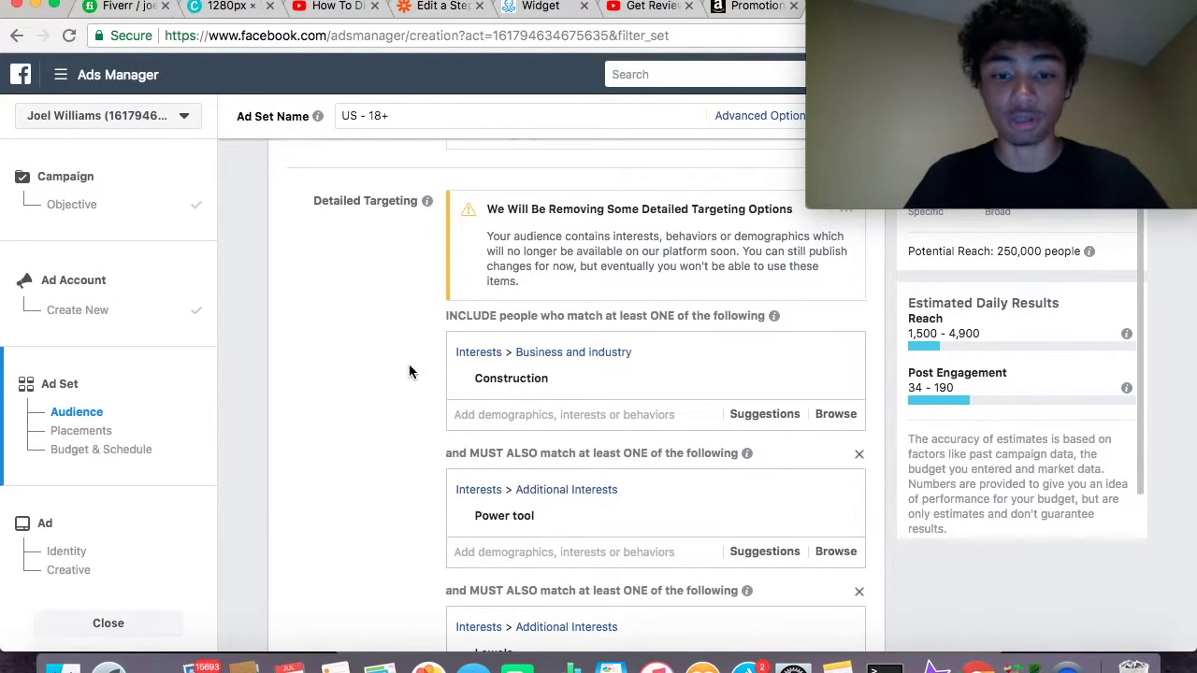
Set the ad set's daily budget to $5.00 and continue to the ad setup
scroll(409, 372, "down", 10)
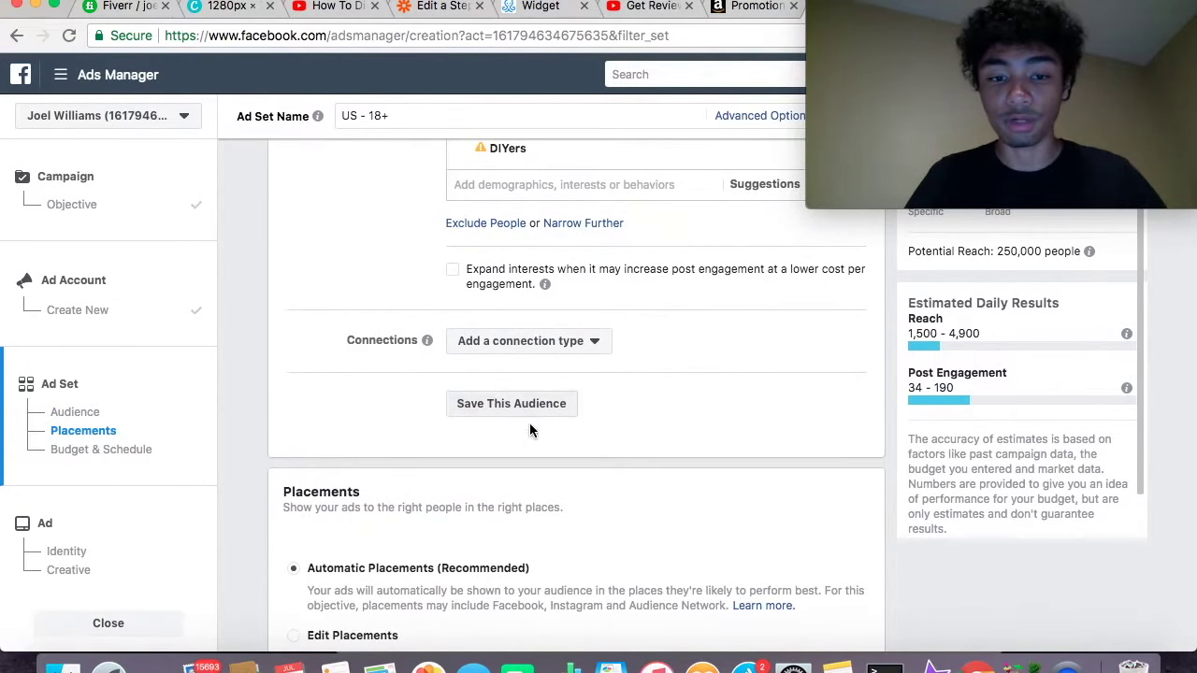
scroll(529, 426, "down", 3)
scroll(509, 296, "down", 7)
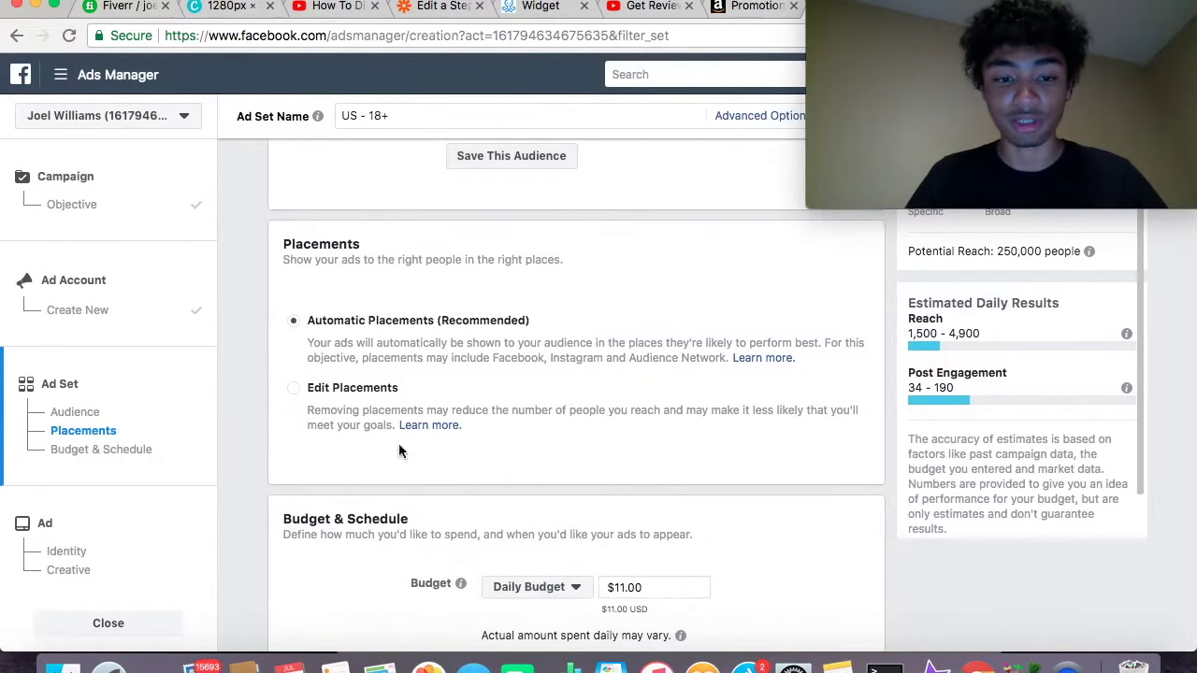
left_click(655, 443)
double_click(655, 442)
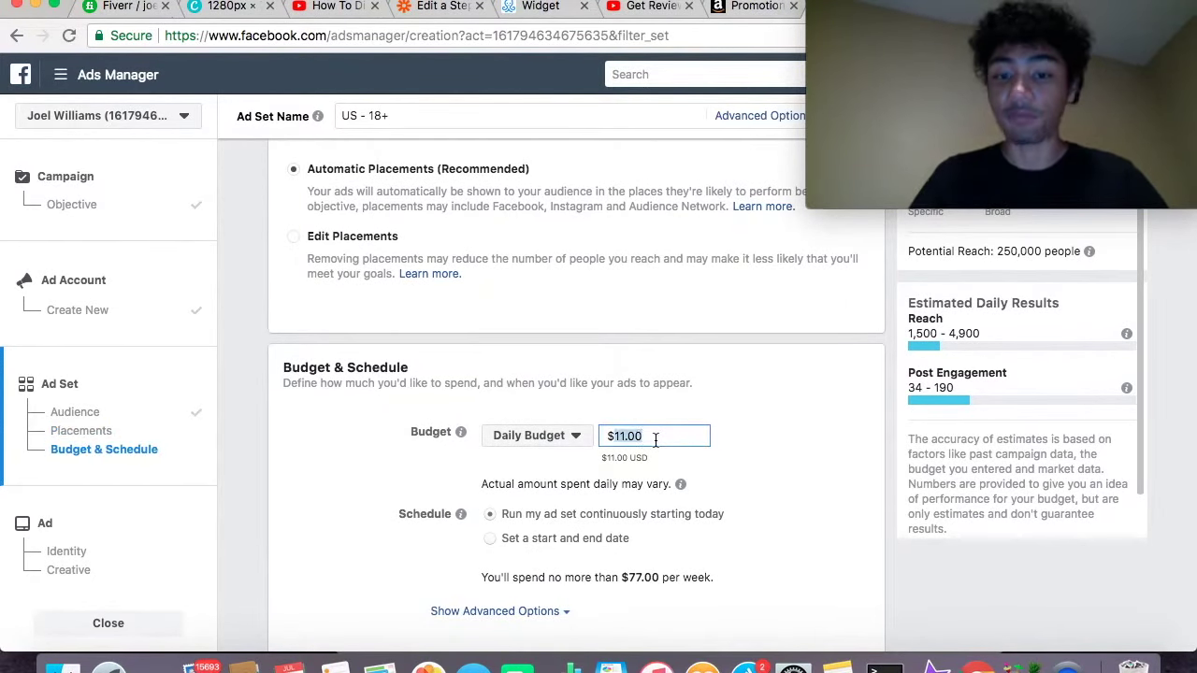
key("BackSpace")
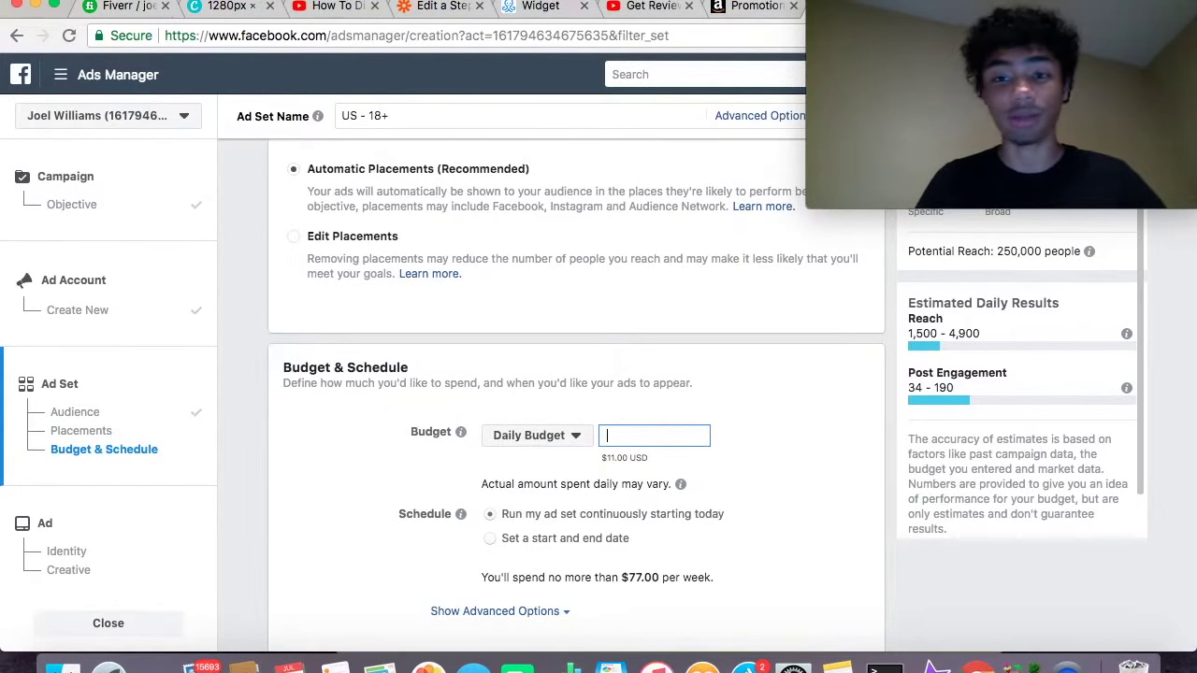
type("5")
left_click(785, 501)
scroll(785, 501, "down", 2)
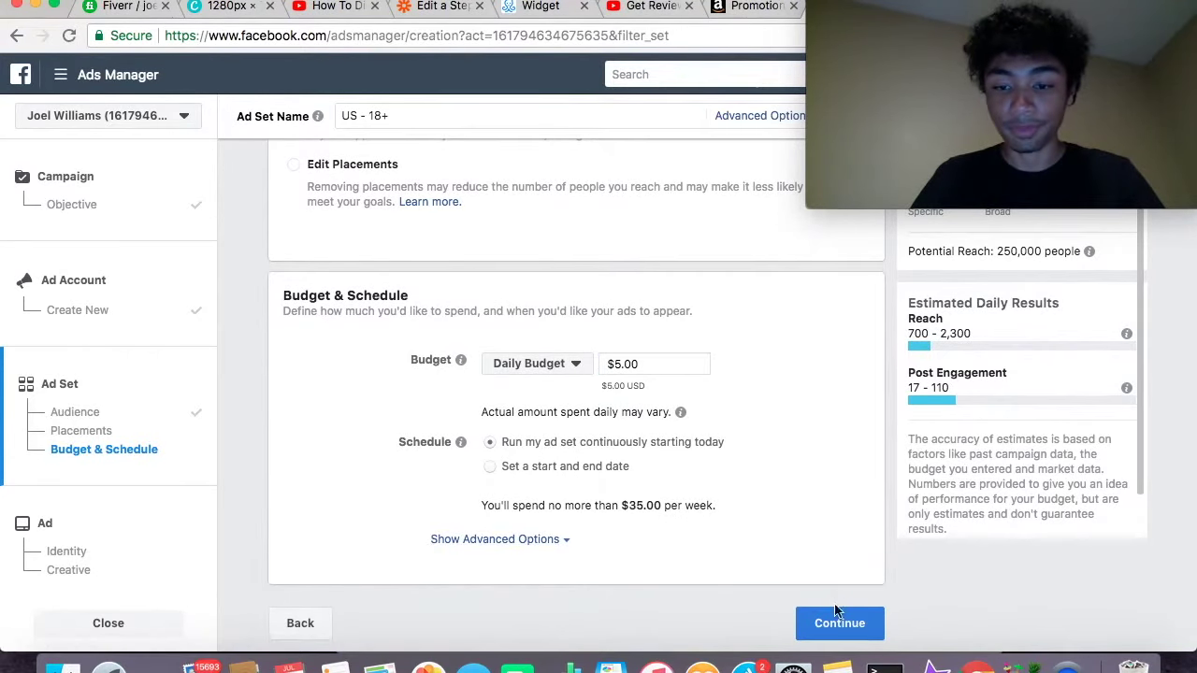
left_click(837, 618)
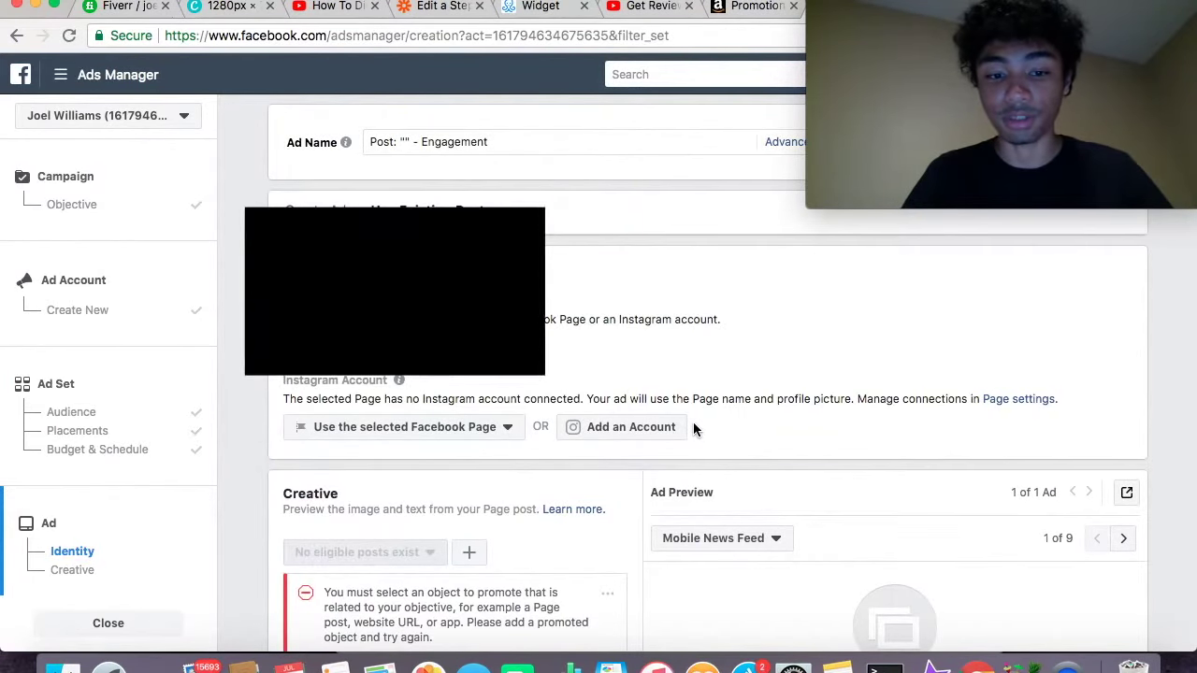
Choose to create a new ad instead of using an existing post, and go to its image upload section
scroll(693, 428, "down", 2)
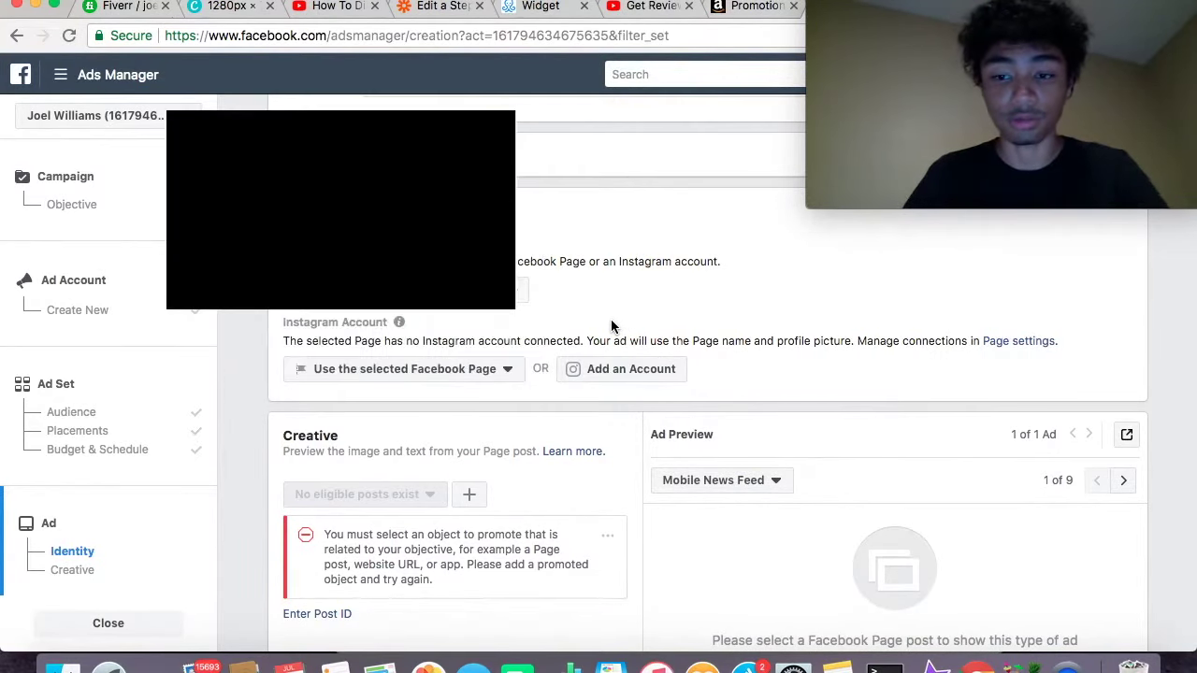
scroll(612, 325, "down", 4)
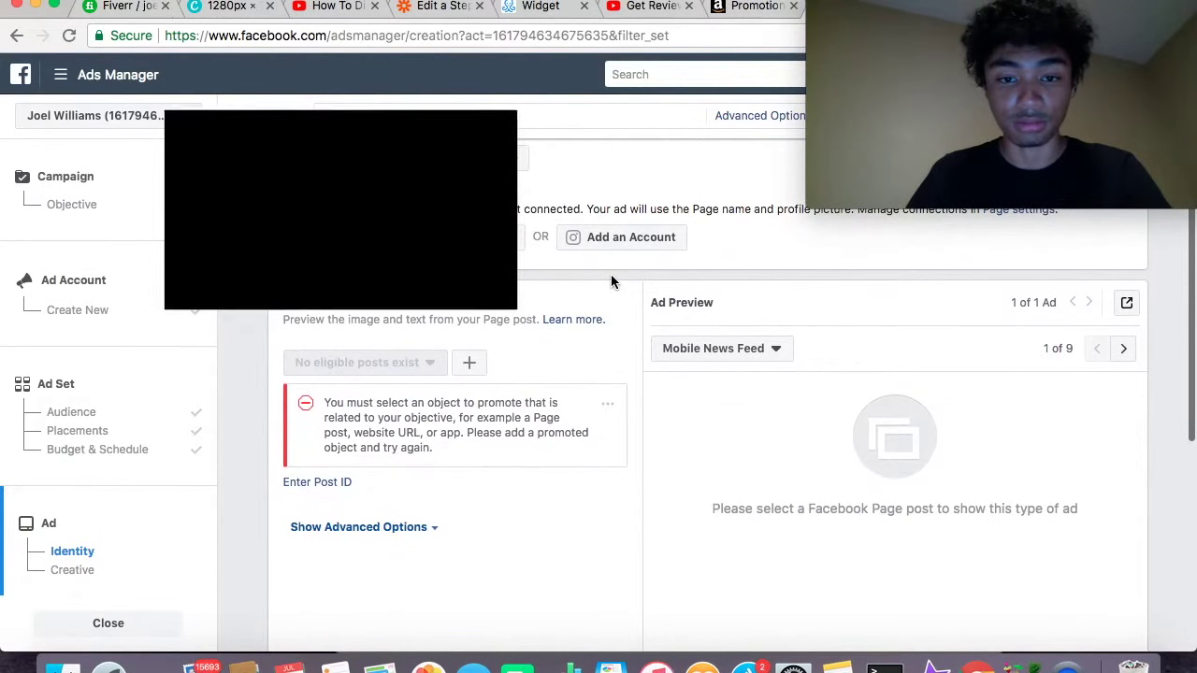
scroll(611, 274, "down", 4)
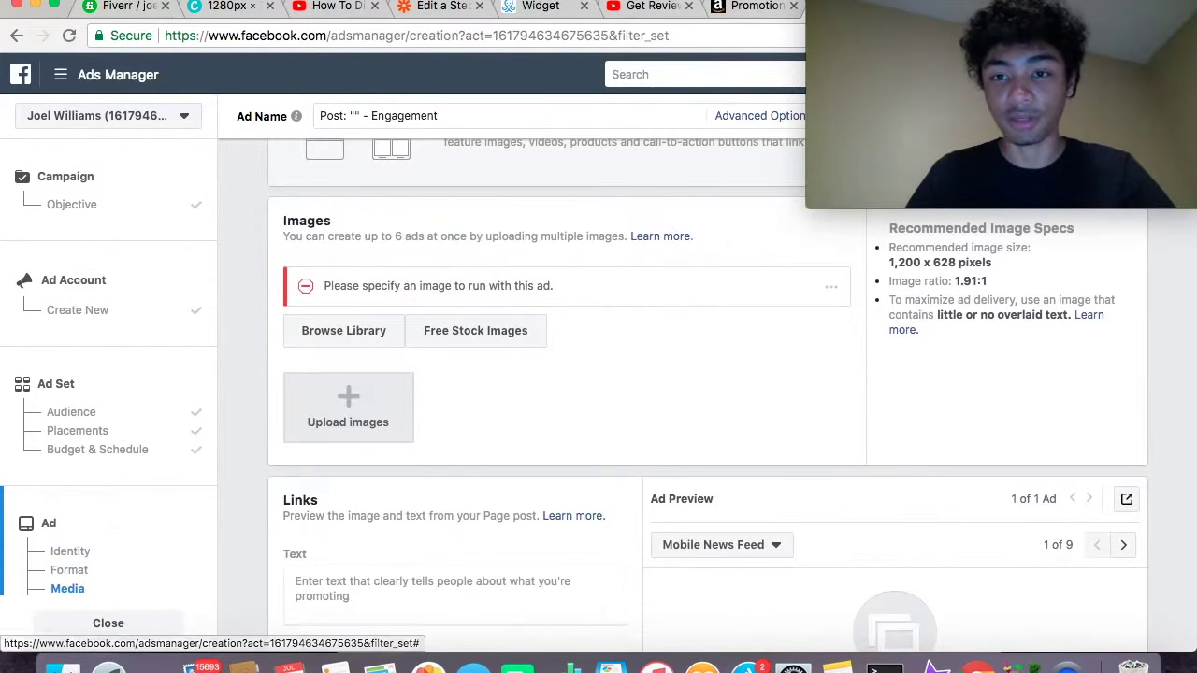
Switch to the Vibrant Colors design in Canva and select its main map picture, followed by the uppermost rounded thumbnail
left_click_drag(1000, 103, 538, 103)
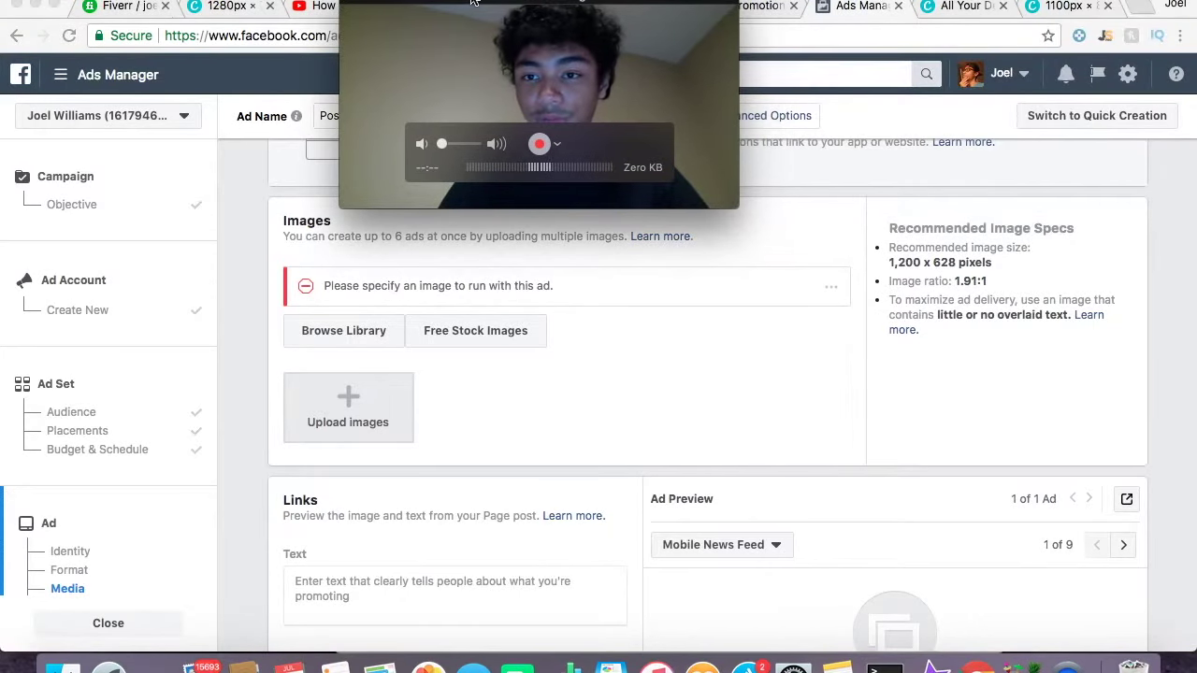
left_click(1057, 13)
left_click_drag(643, 11, 312, 5)
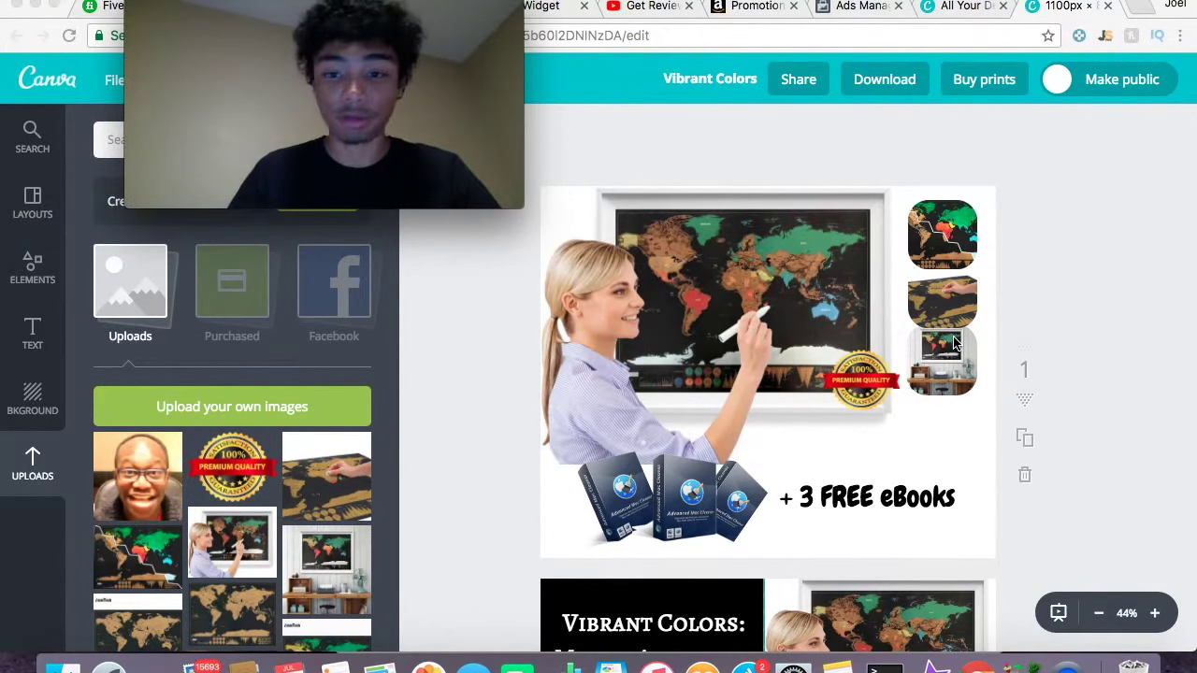
left_click(817, 331)
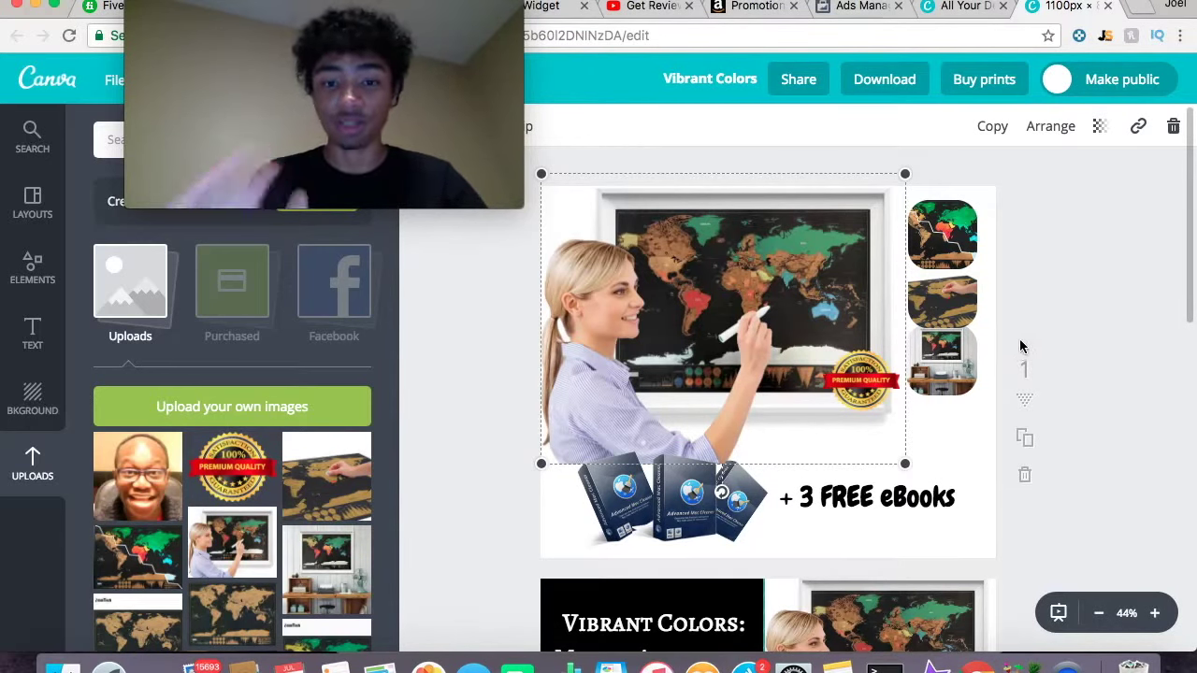
left_click(938, 238)
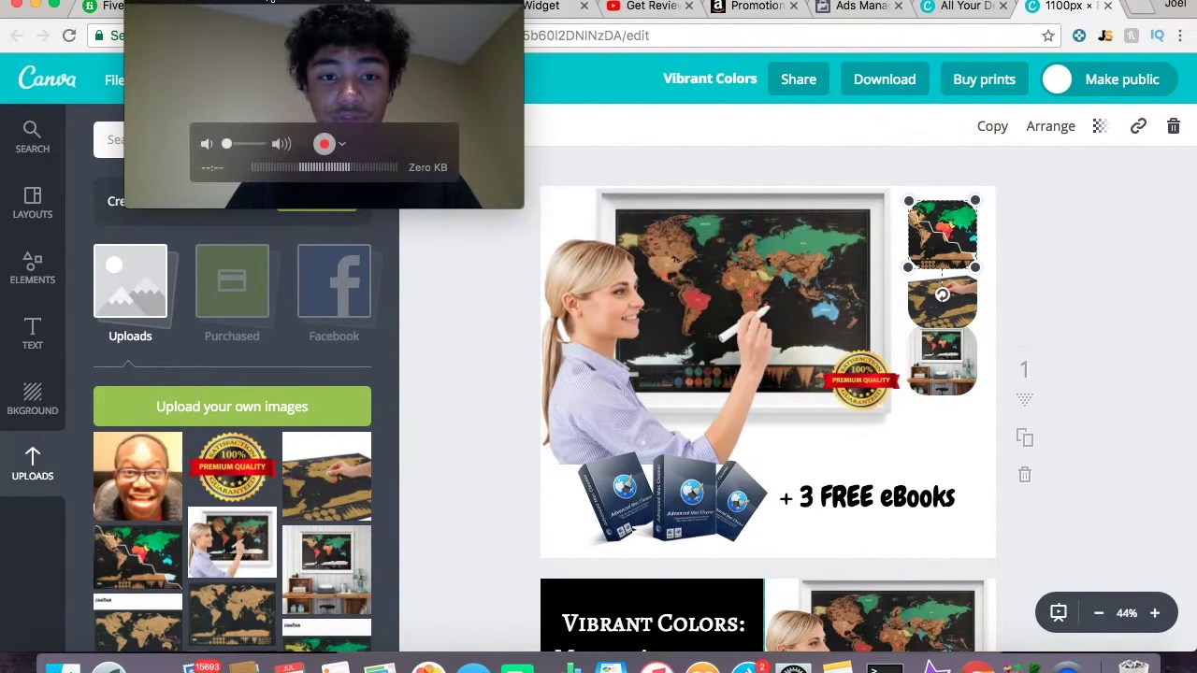
Search the image library for "square frame" and browse the available frames
left_click_drag(233, 187, 739, 187)
left_click(206, 138)
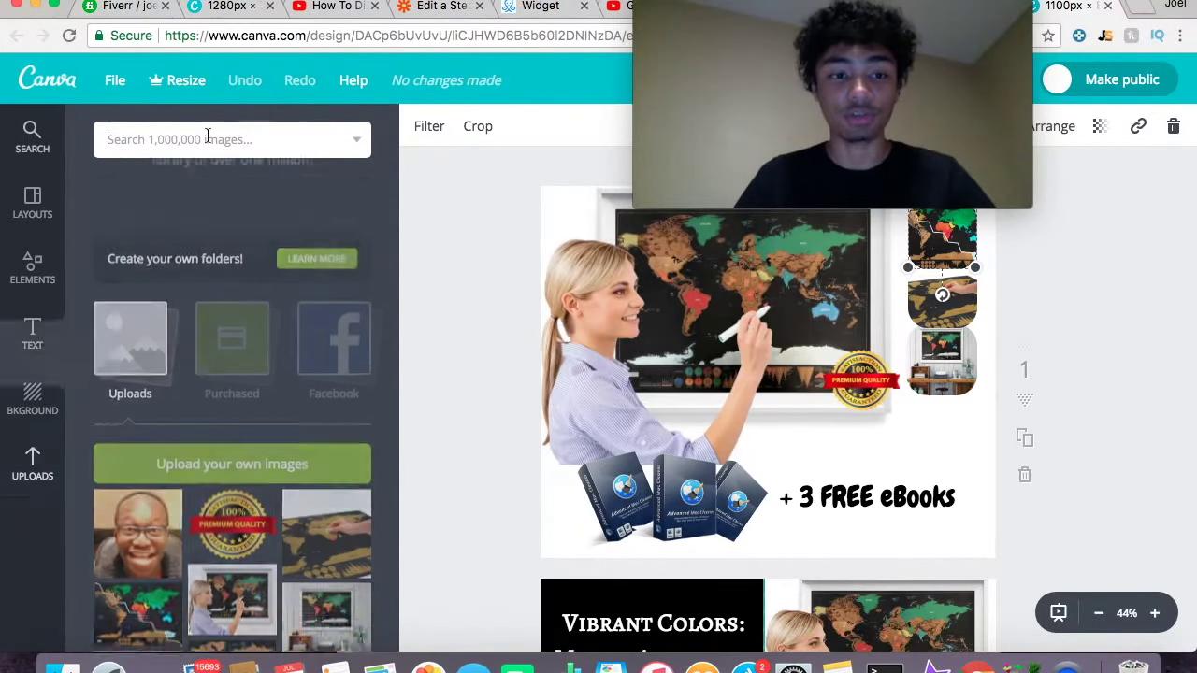
type("frames")
key("BackSpace")
key("BackSpace")
key("BackSpace")
key("BackSpace")
key("BackSpace")
key("BackSpace")
type("square")
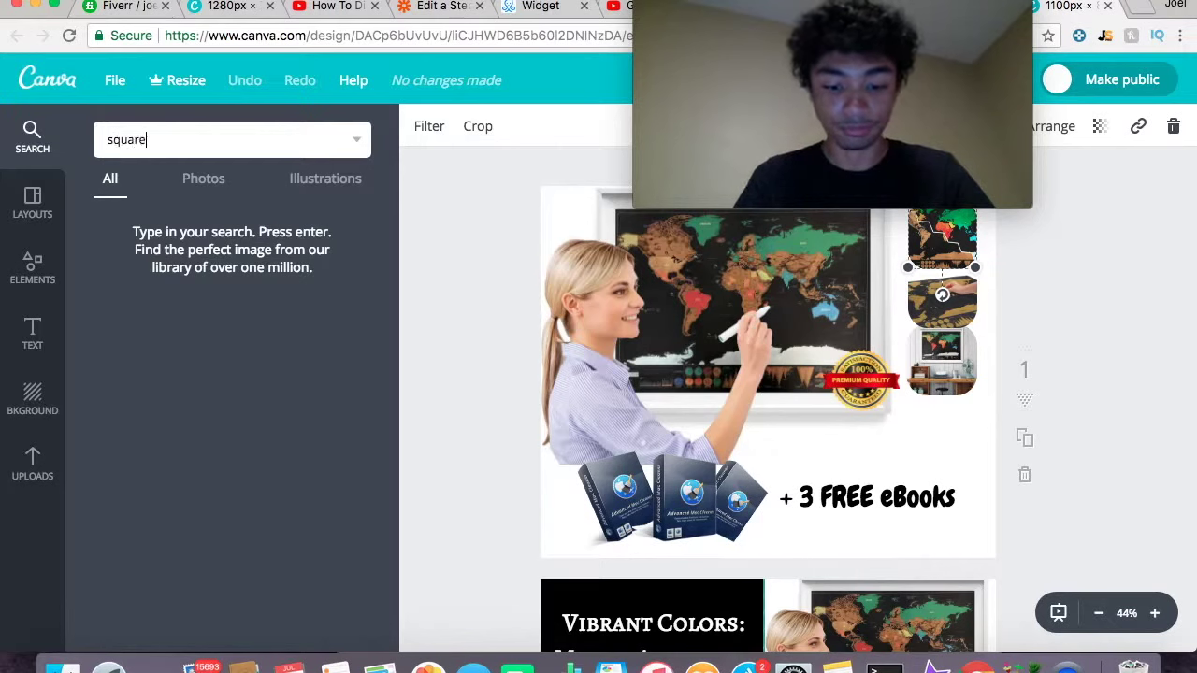
type(" frame")
key("Return")
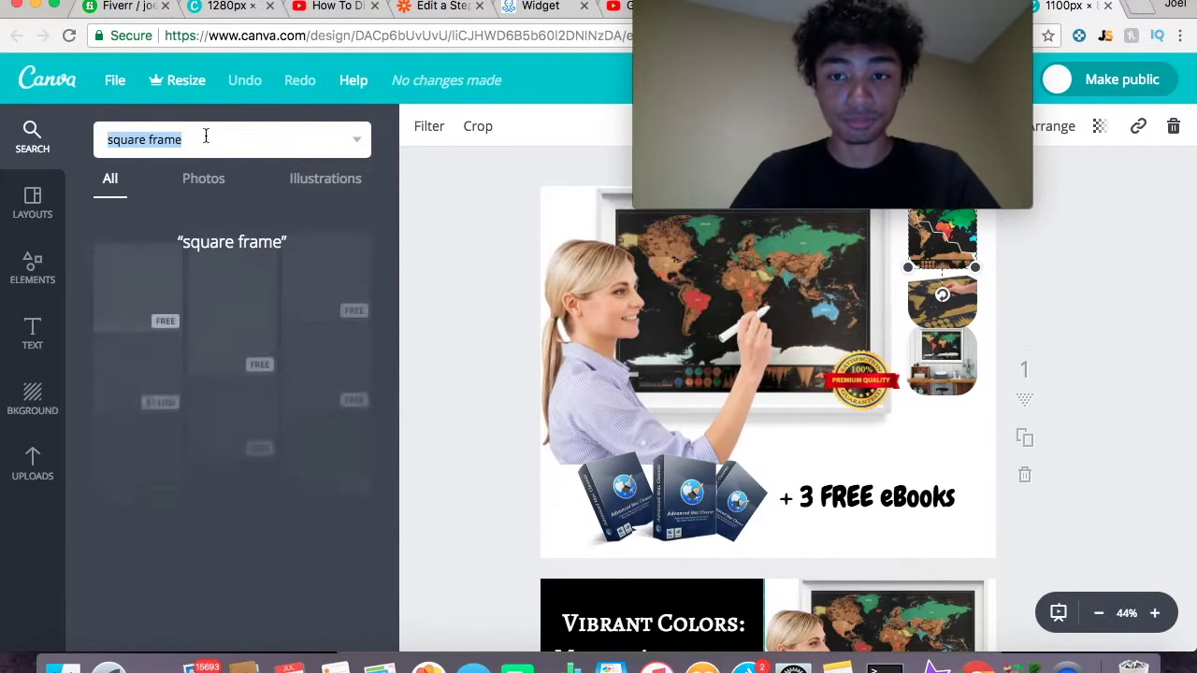
scroll(183, 330, "down", 5)
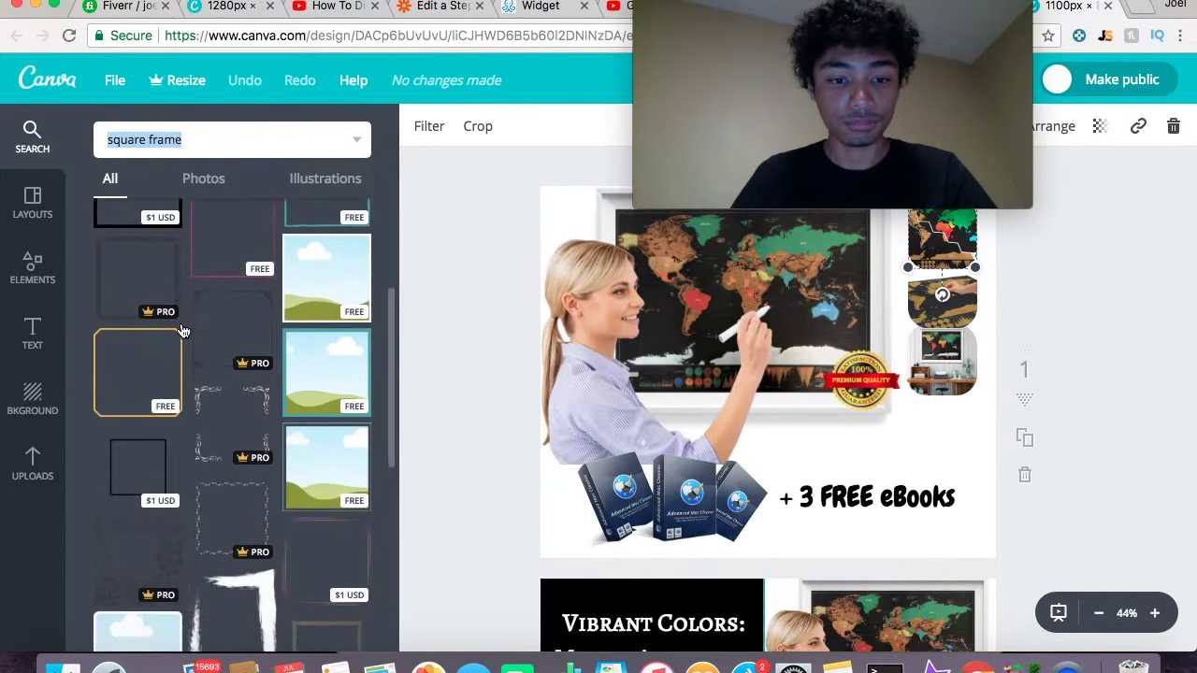
scroll(307, 340, "up", 2)
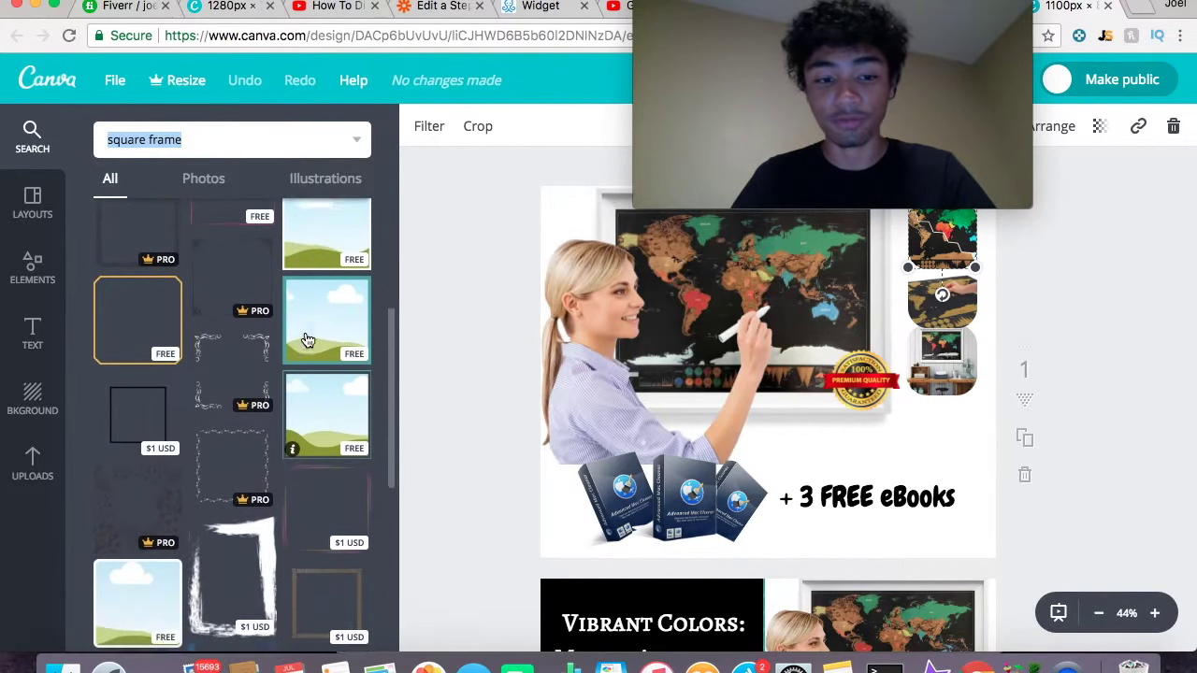
Place a black-bordered square photo frame on page 1, move it over the main map picture and shrink it
left_click_drag(320, 273, 883, 301)
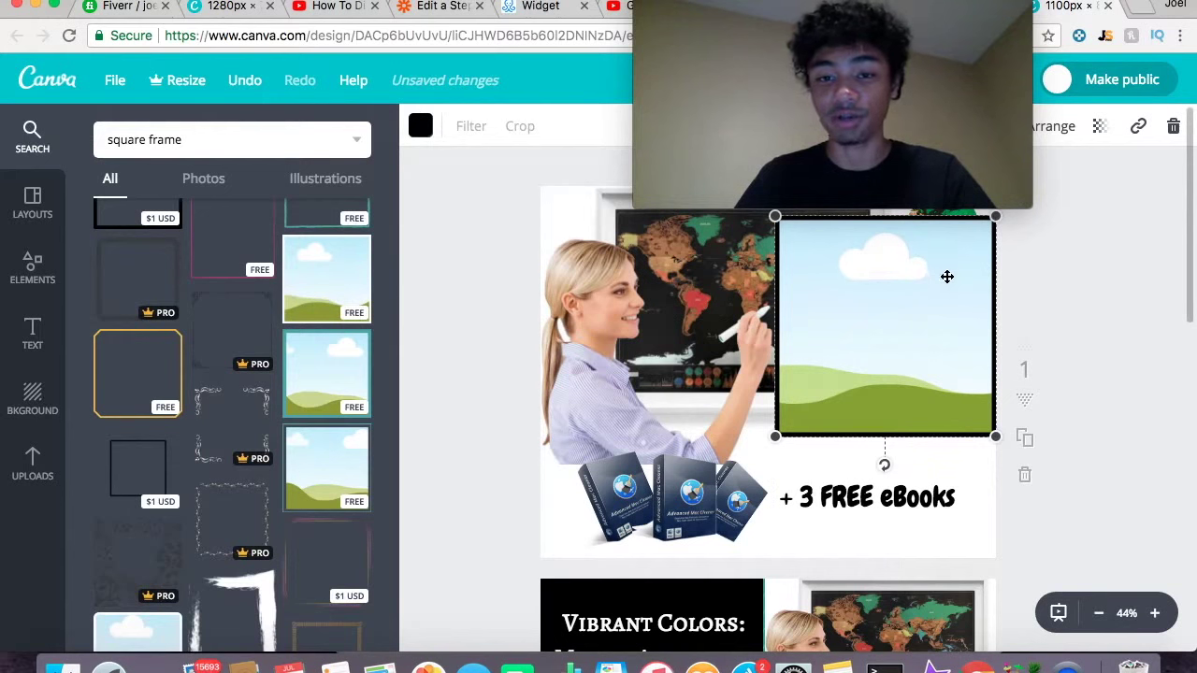
left_click_drag(948, 276, 777, 252)
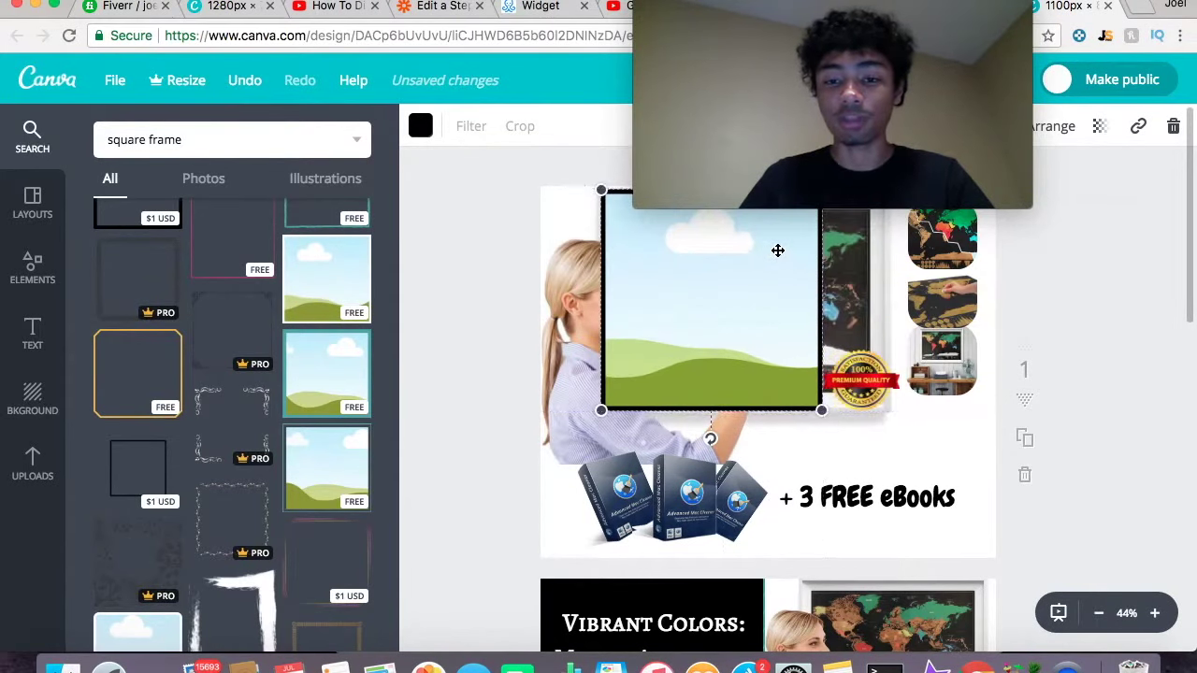
left_click_drag(823, 409, 771, 360)
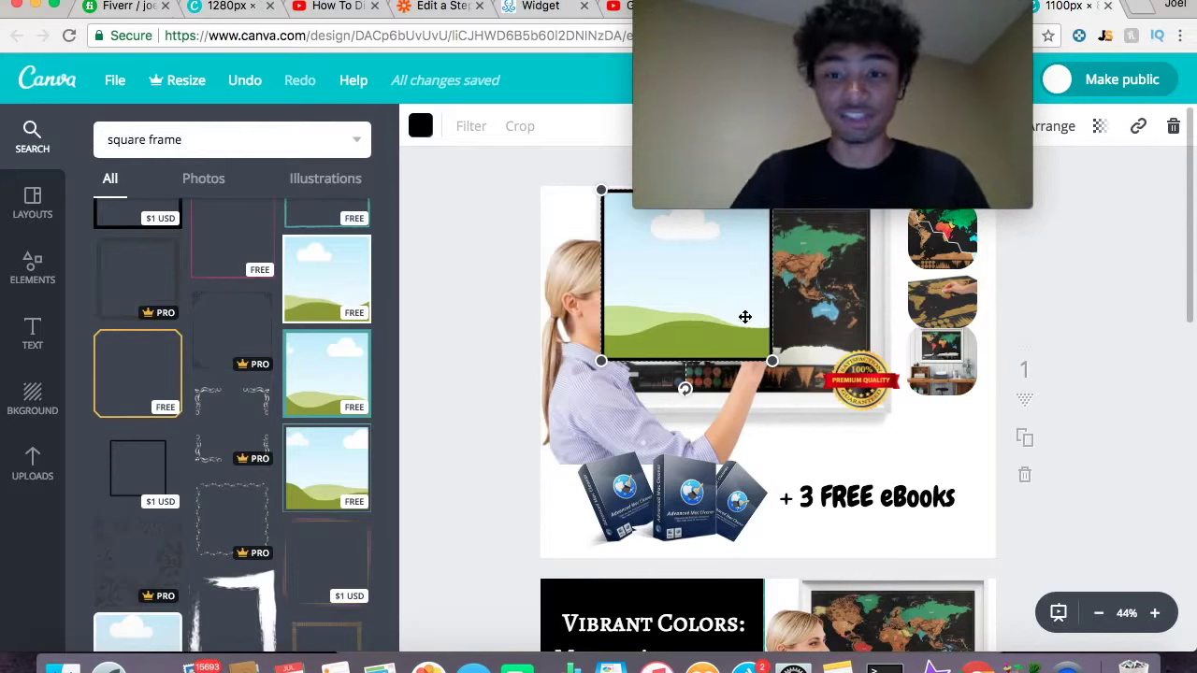
Find the map pictures among the uploaded images and select the square frame on page 1
left_click(955, 298)
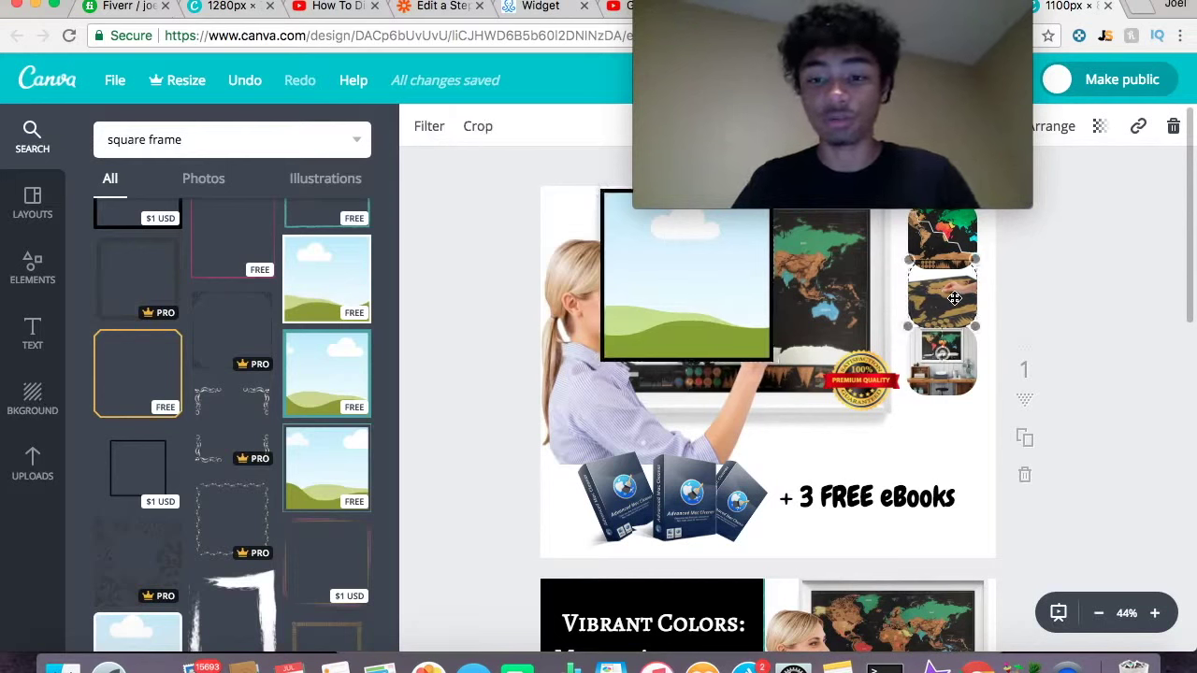
left_click(33, 463)
scroll(239, 372, "down", 2)
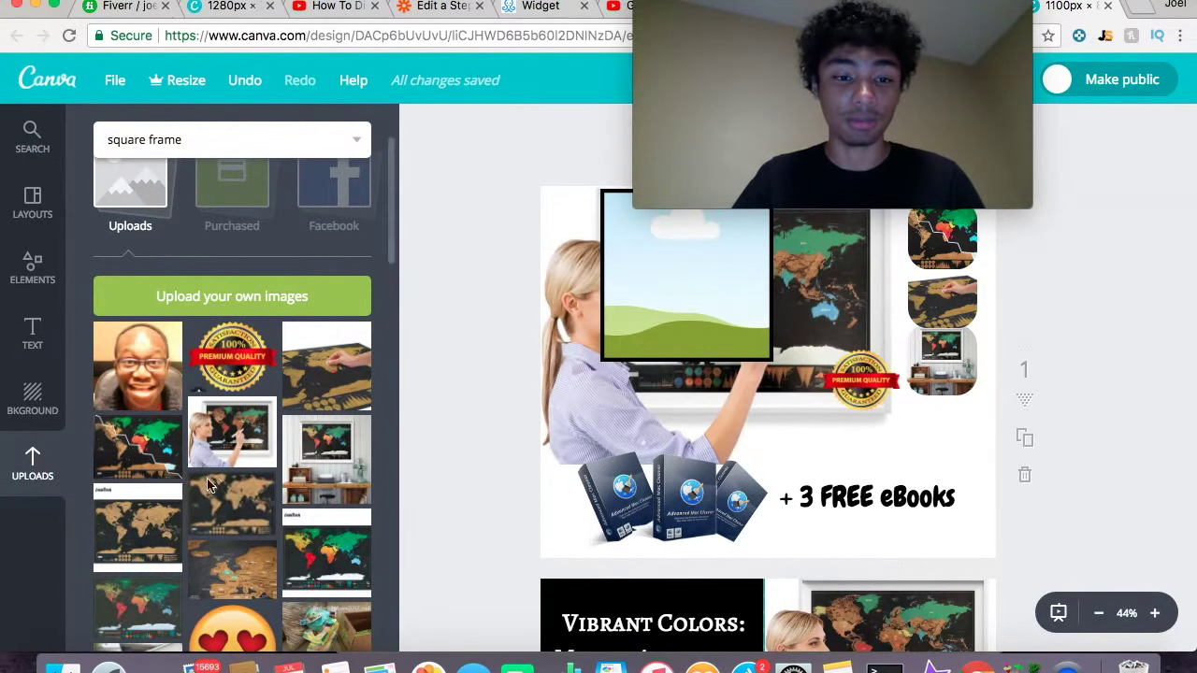
left_click_drag(232, 508, 201, 500)
left_click(649, 315)
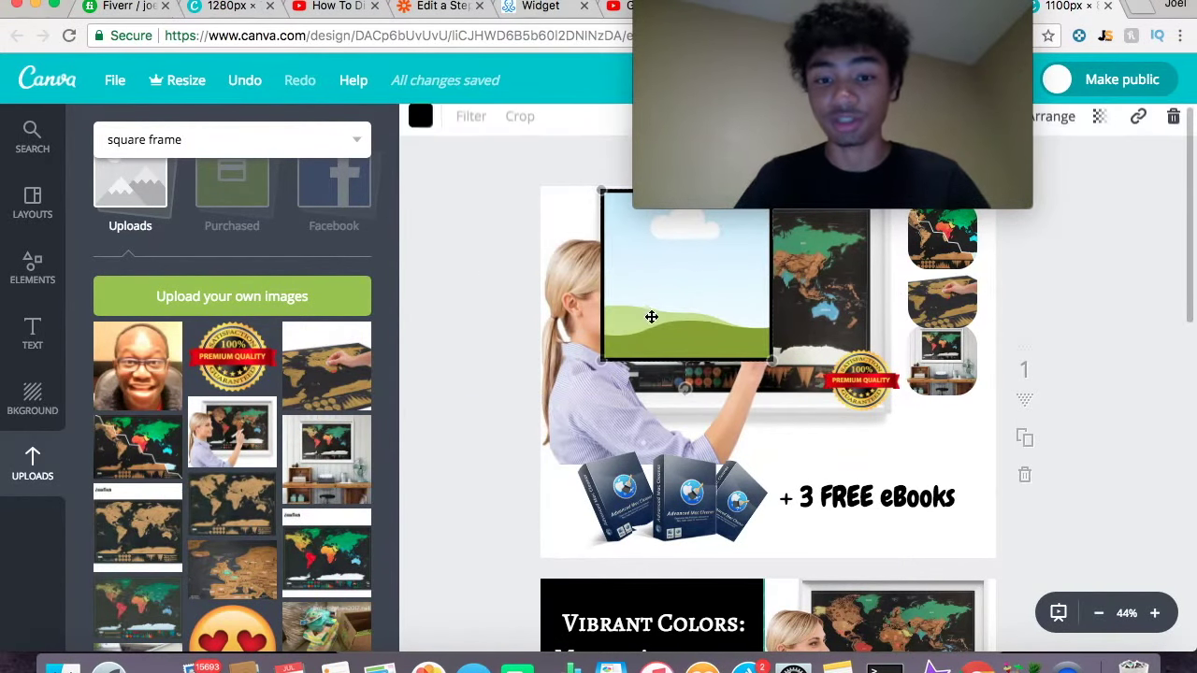
Shrink the square frame further, move it over the map, and delete it from page 1
left_click_drag(608, 356, 666, 309)
left_click_drag(711, 275, 765, 277)
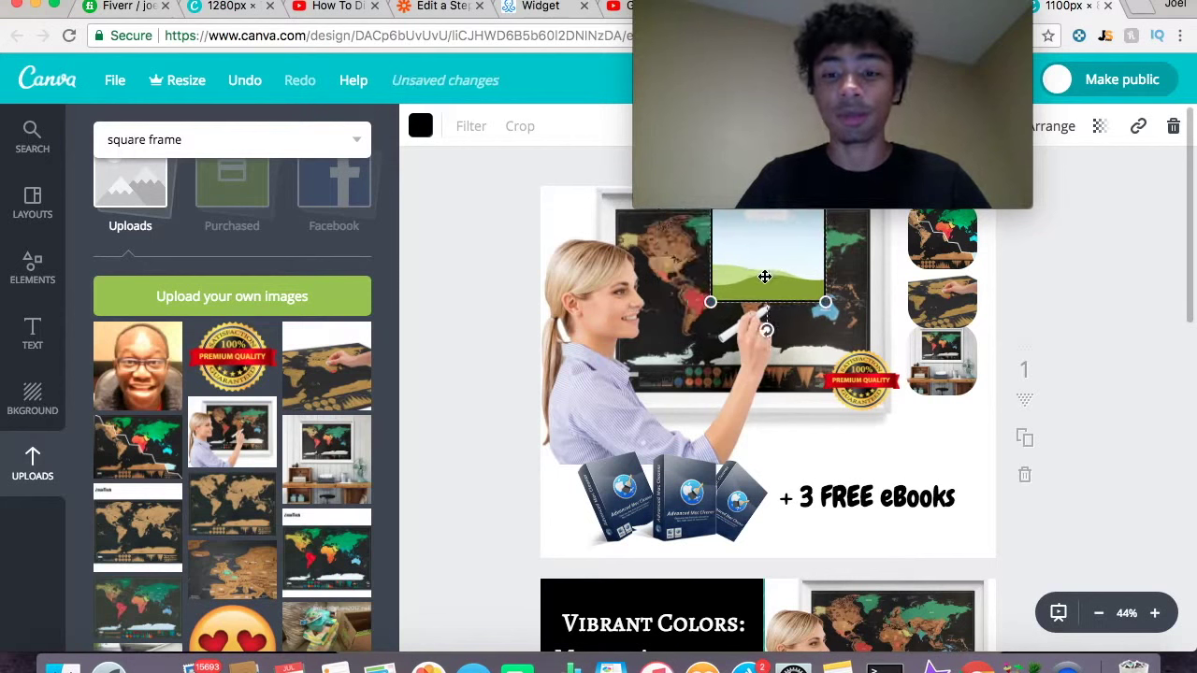
key("Delete")
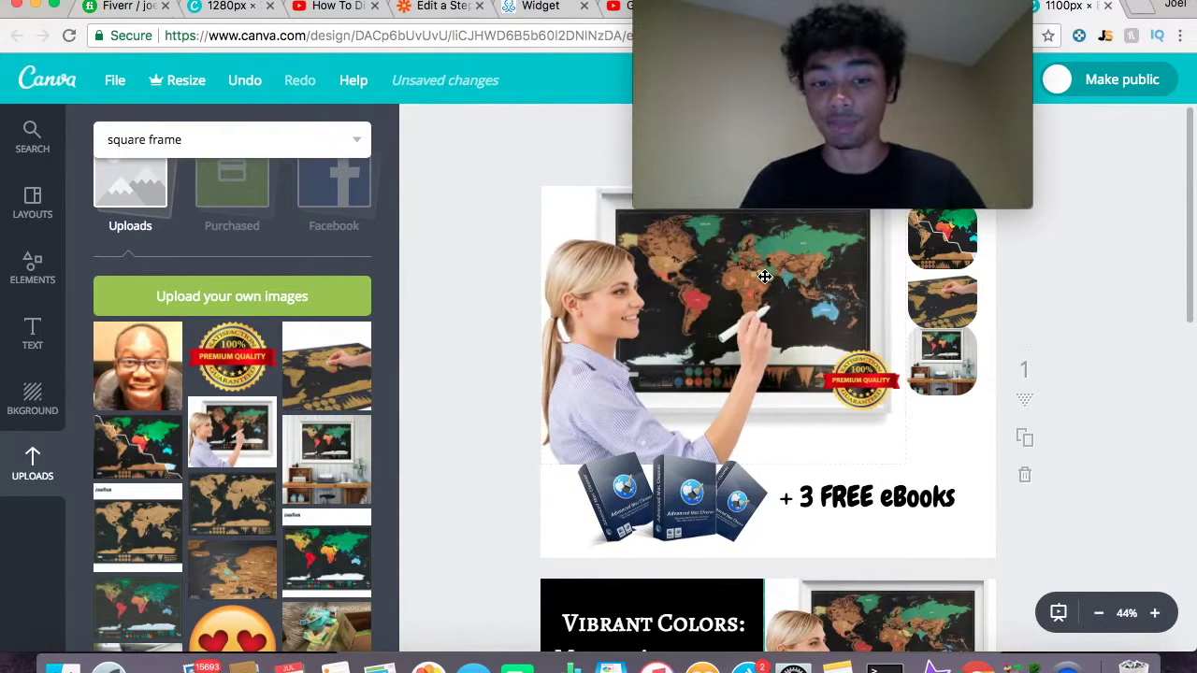
Shift the main map picture slightly toward the thumbnails and nudge the middle eBook cover on page 1
left_click(681, 512)
mouse_move(682, 512)
left_mouse_down()
mouse_move(681, 468)
mouse_move(676, 512)
left_mouse_up()
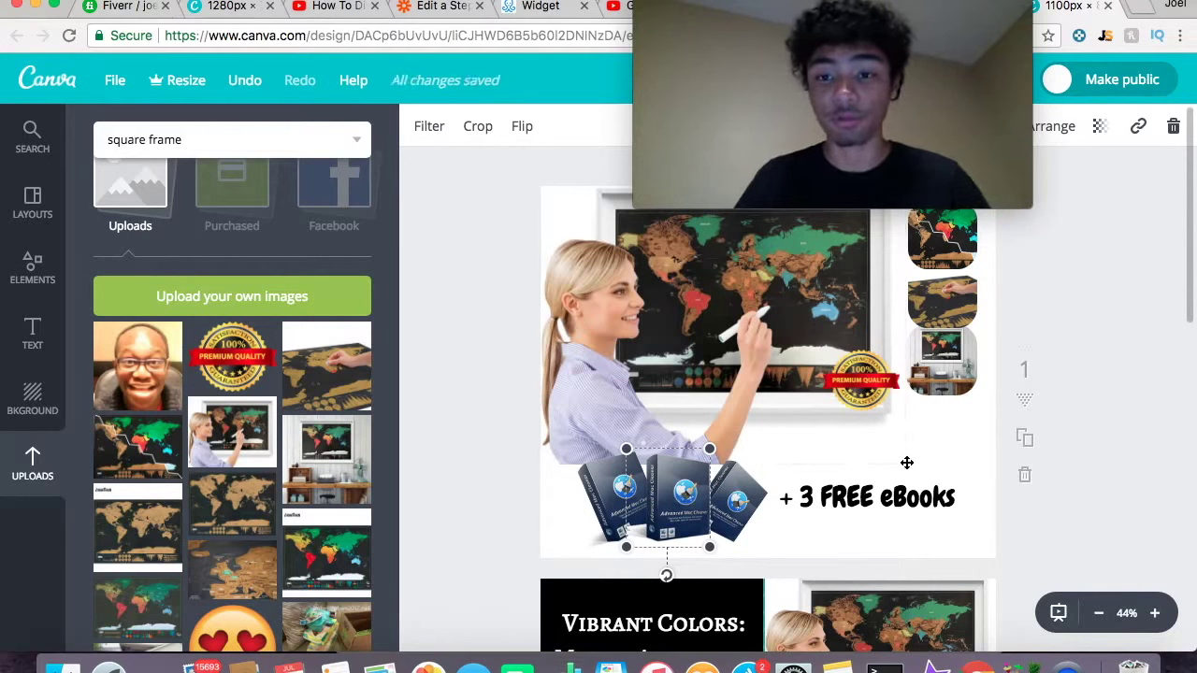
key("super+z")
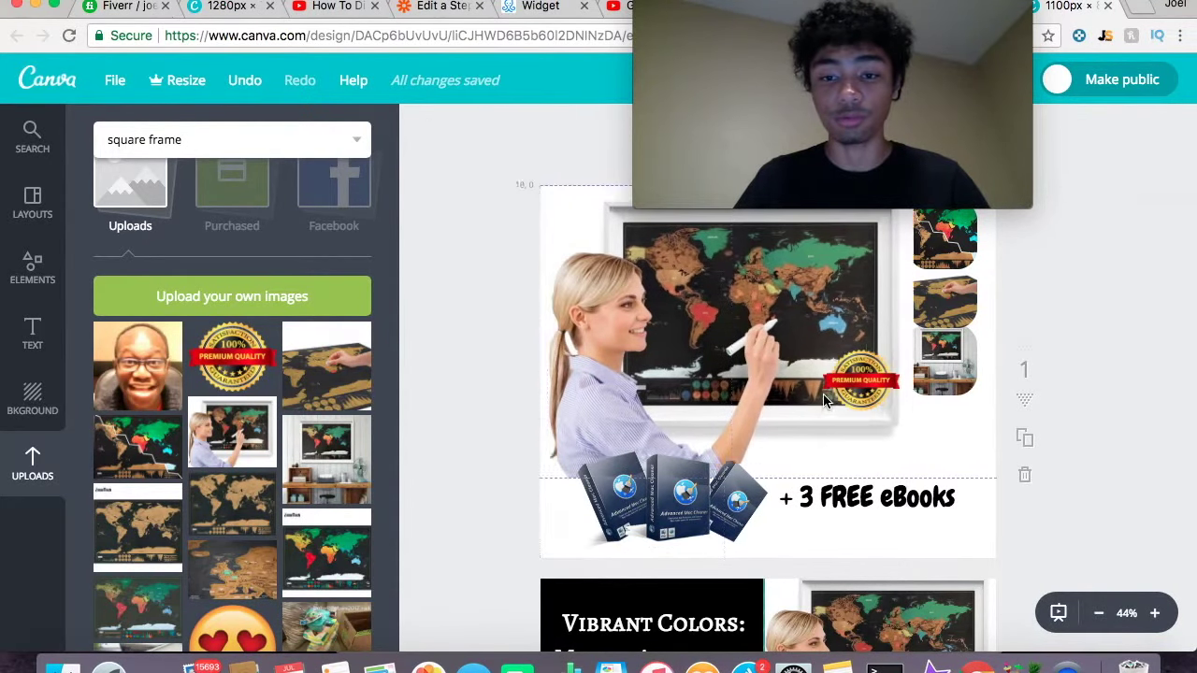
left_click_drag(700, 517, 695, 510)
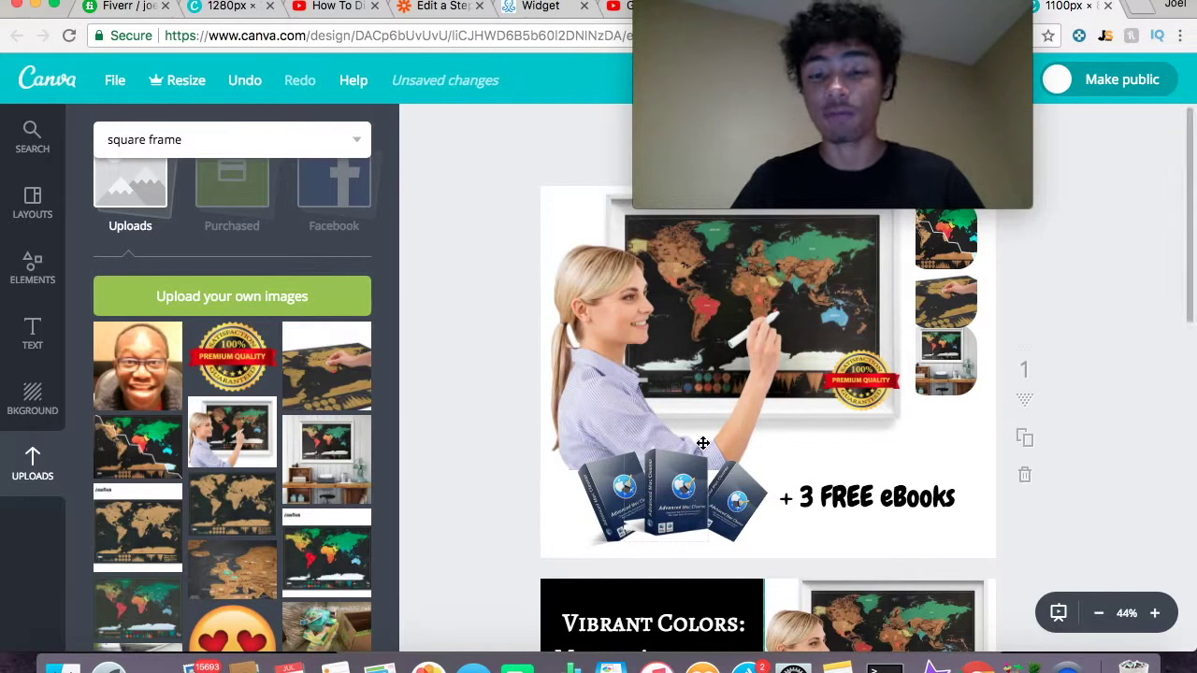
Download only page 1 of the Vibrant Colors design as a PNG and dismiss the download message
mouse_move(891, 35)
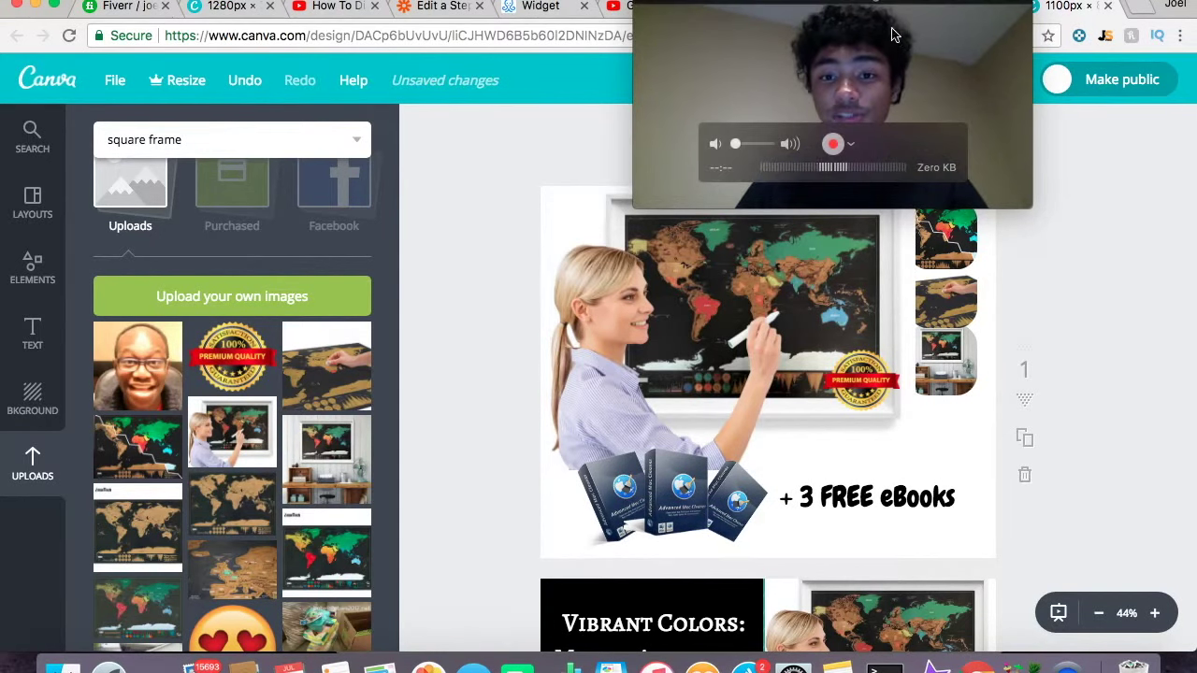
left_click_drag(877, 11, 526, 11)
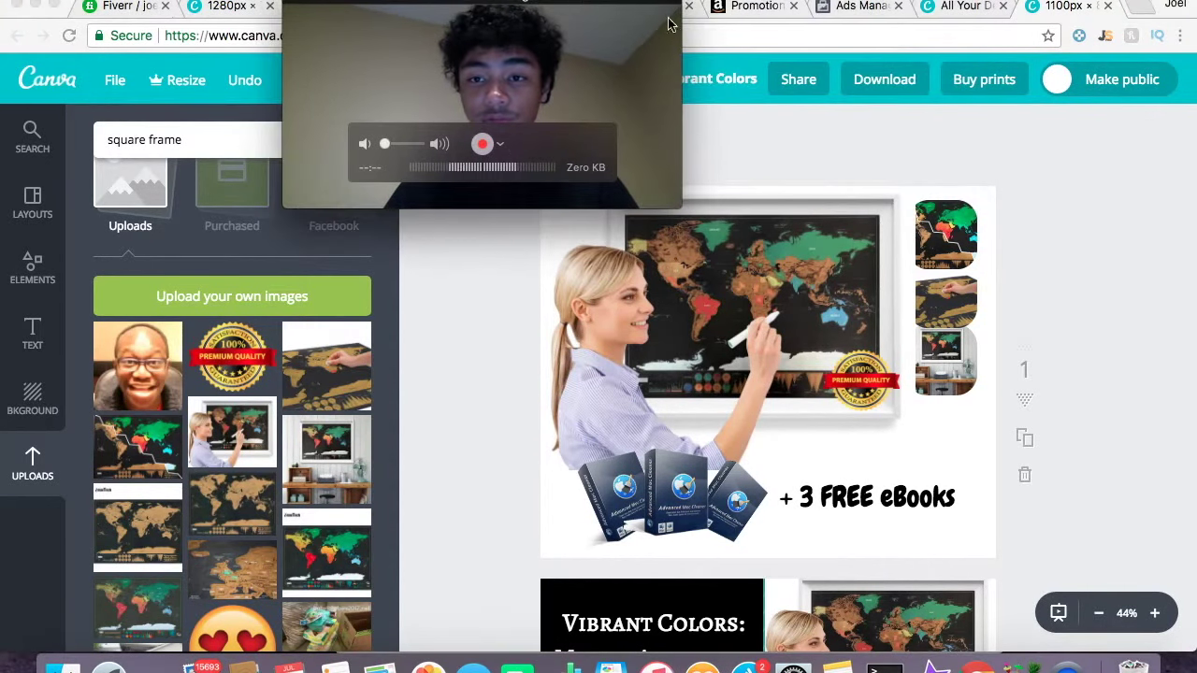
left_click(881, 82)
left_click(890, 402)
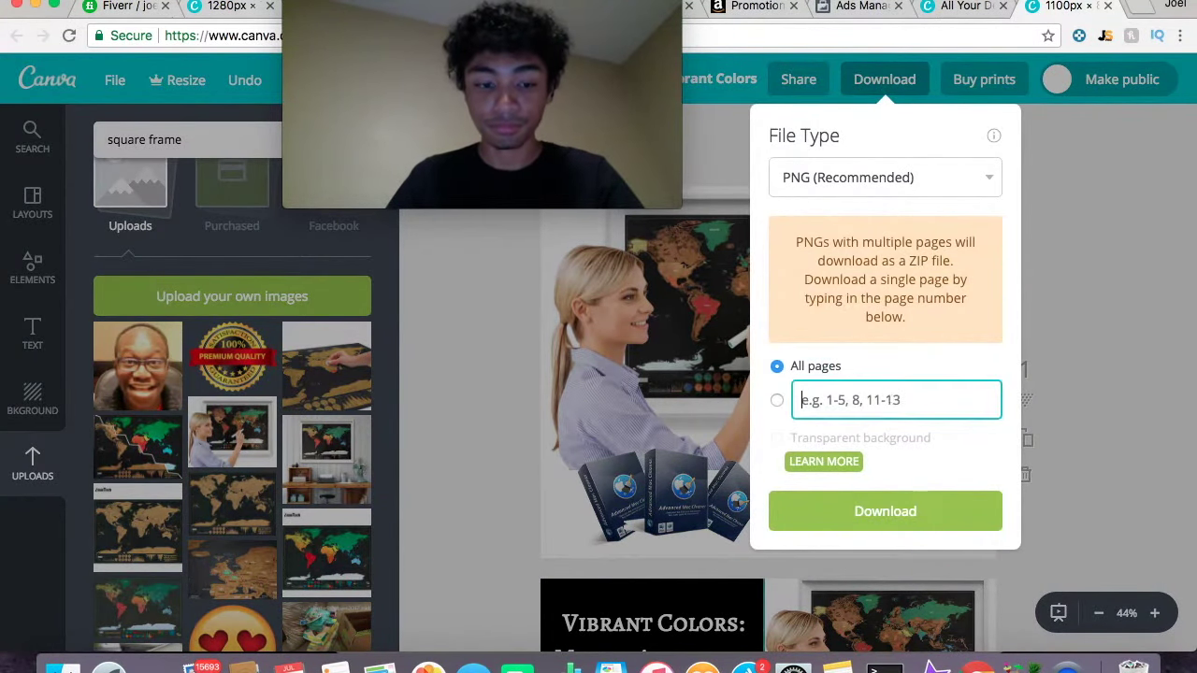
type("1")
left_click(859, 520)
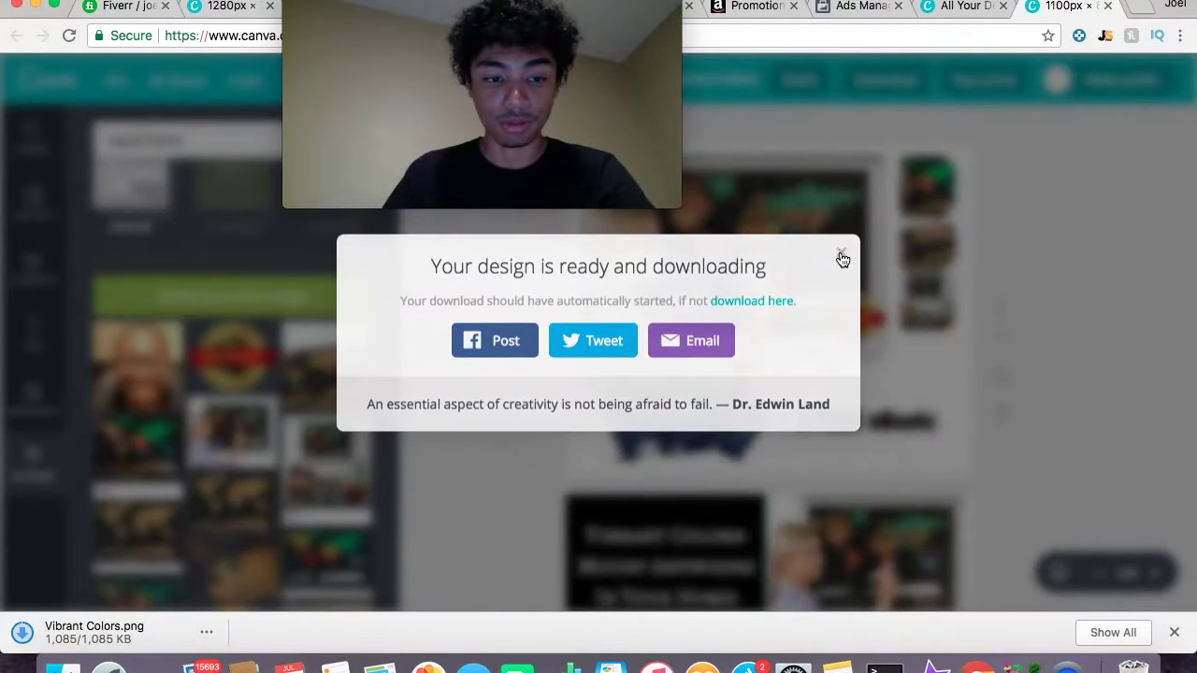
mouse_move(651, 70)
key("Escape")
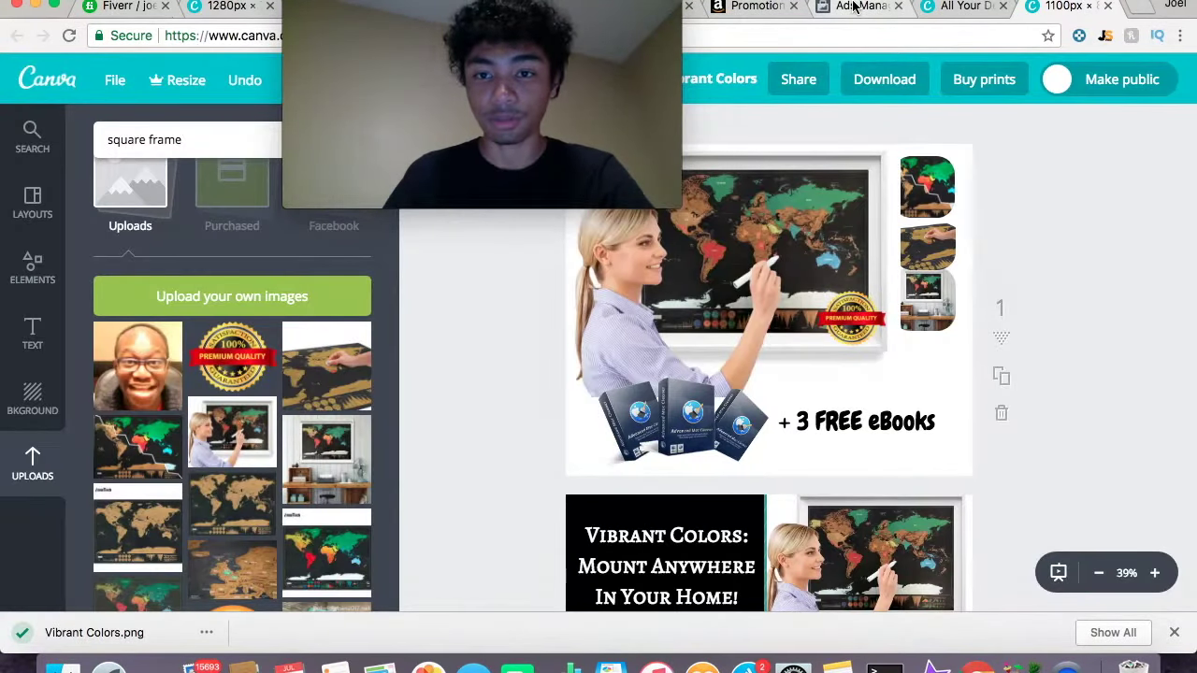
Switch to Ads Manager and review the ad's format choices and image upload section
left_click(856, 6)
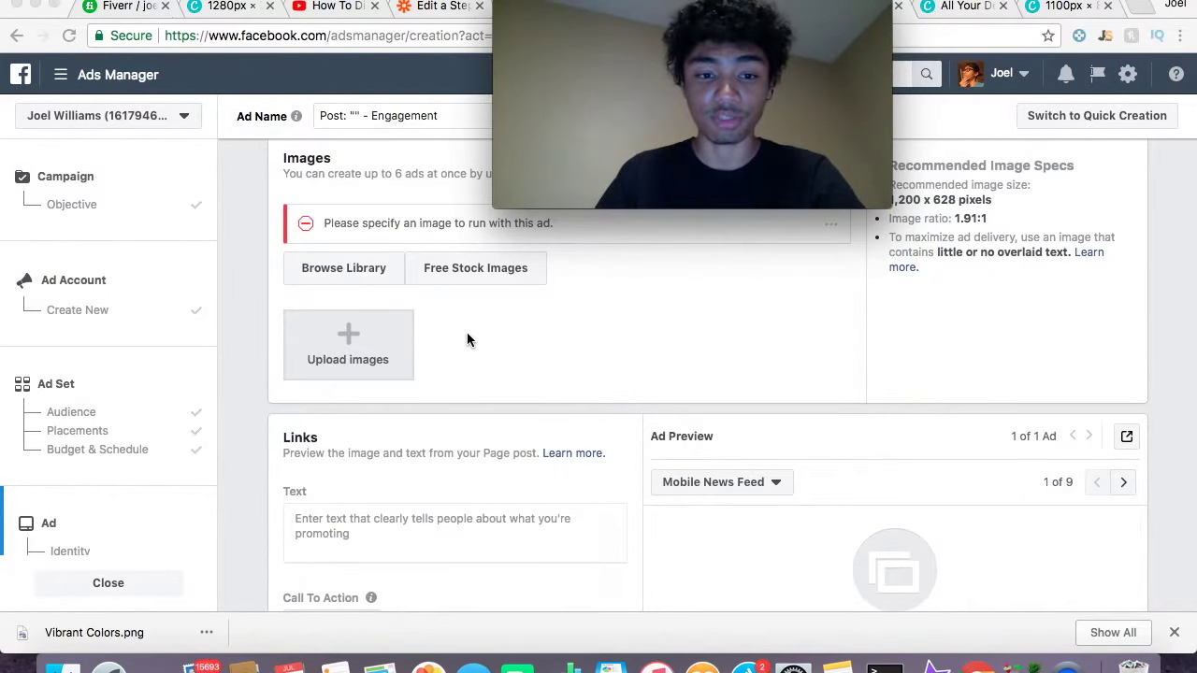
scroll(466, 339, "up", 5)
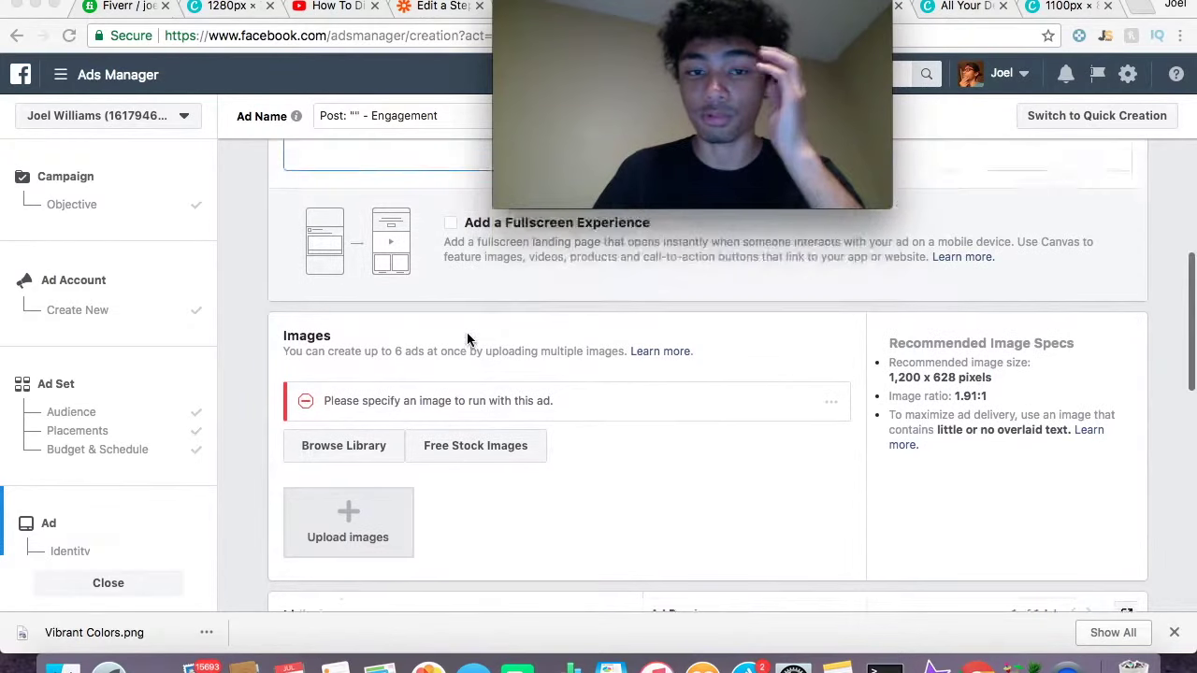
scroll(477, 383, "up", 3)
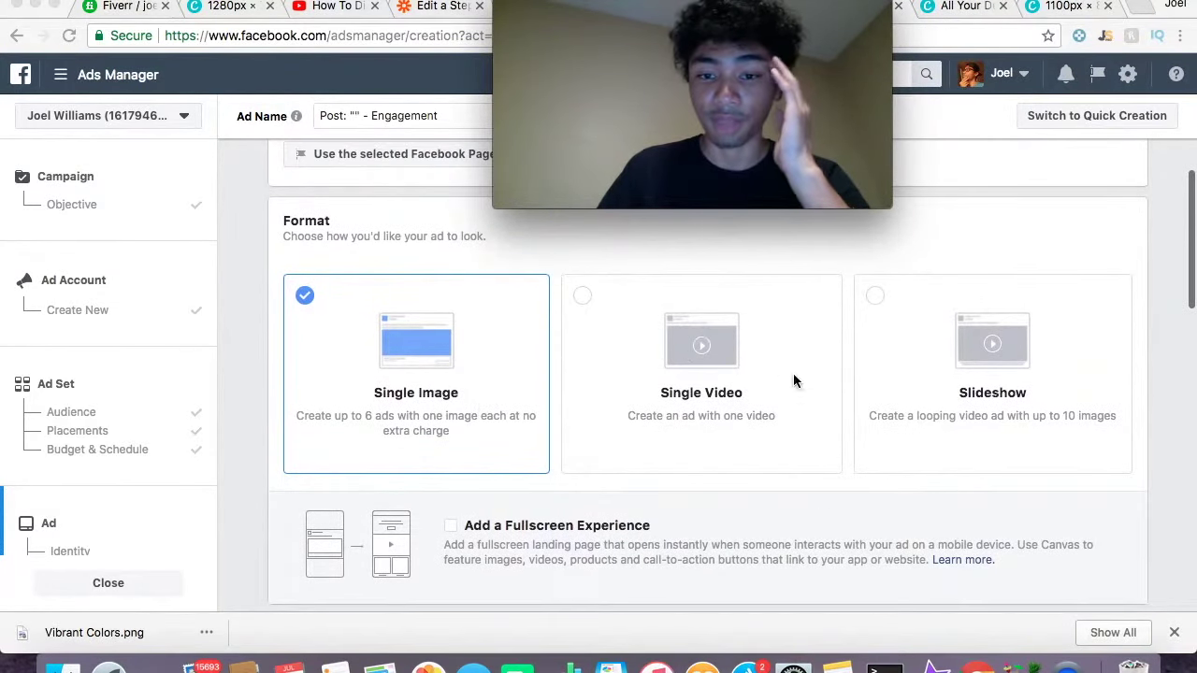
scroll(1004, 349, "up", 5)
scroll(1004, 349, "down", 4)
scroll(1004, 341, "down", 6)
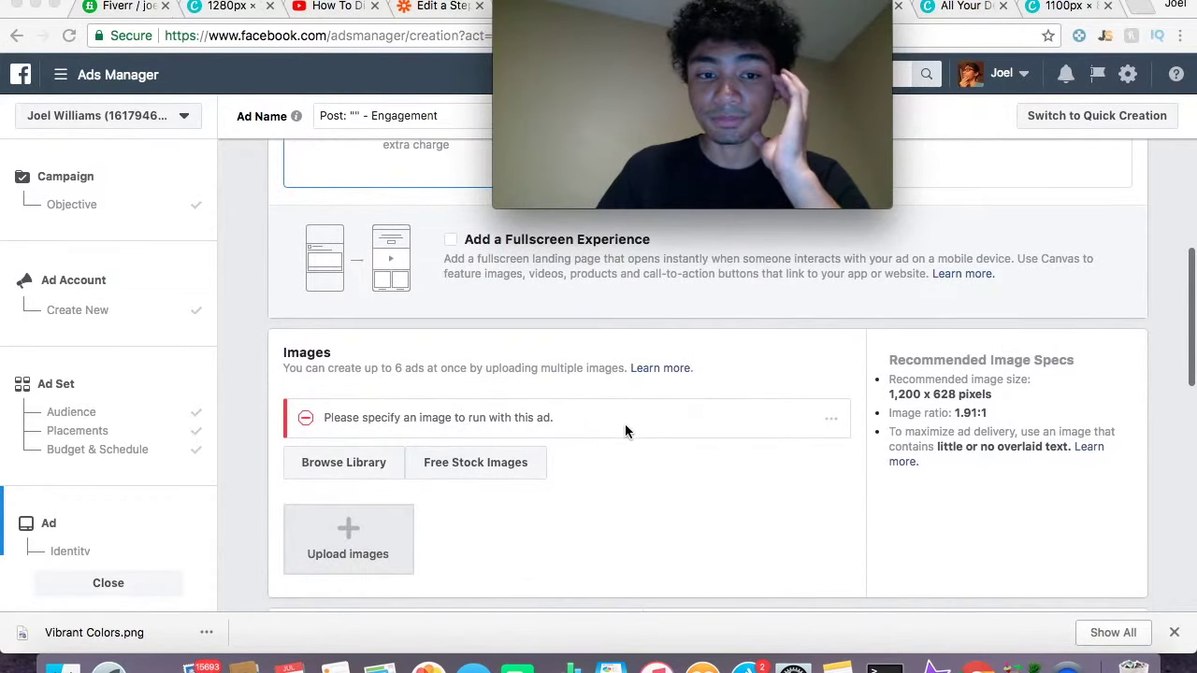
scroll(625, 424, "down", 2)
scroll(624, 431, "down", 2)
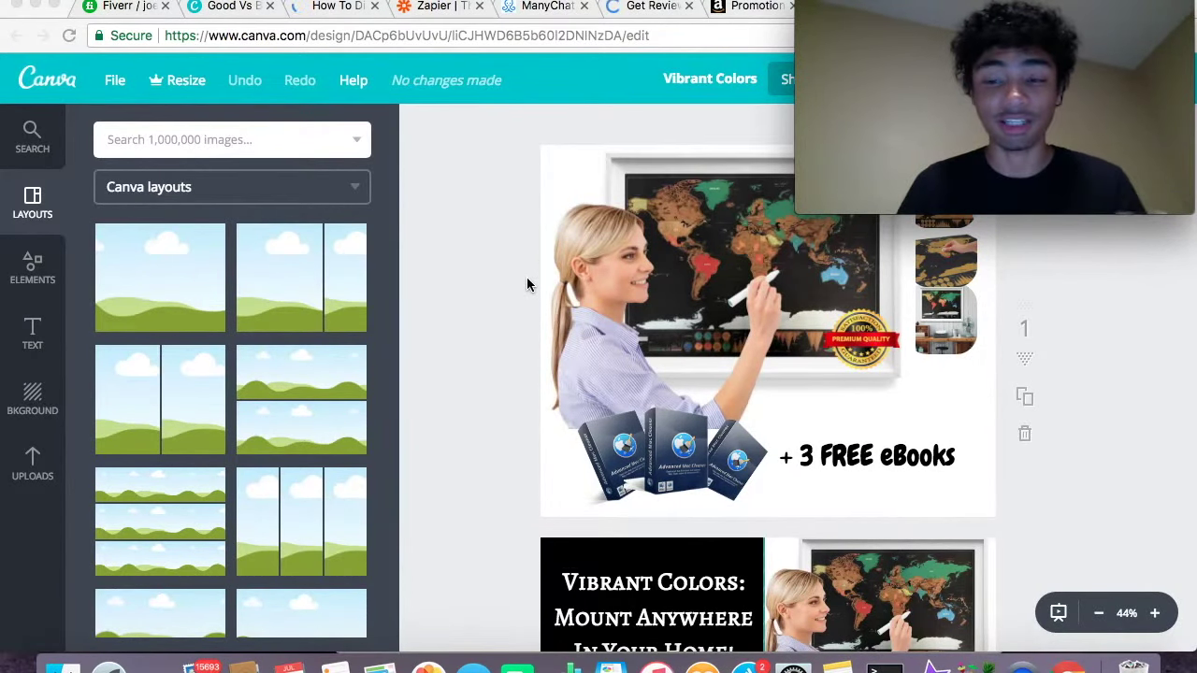
Search Canva's image library for "sale" and browse the graphics
left_click(228, 139)
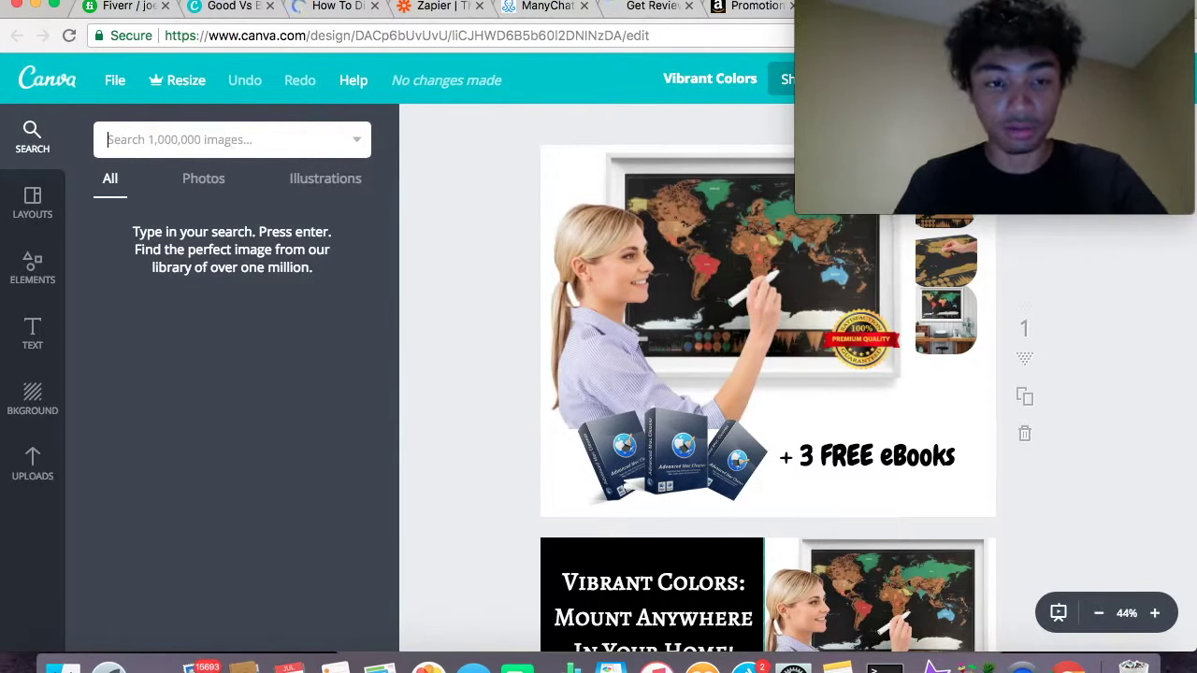
type("sale")
key("Return")
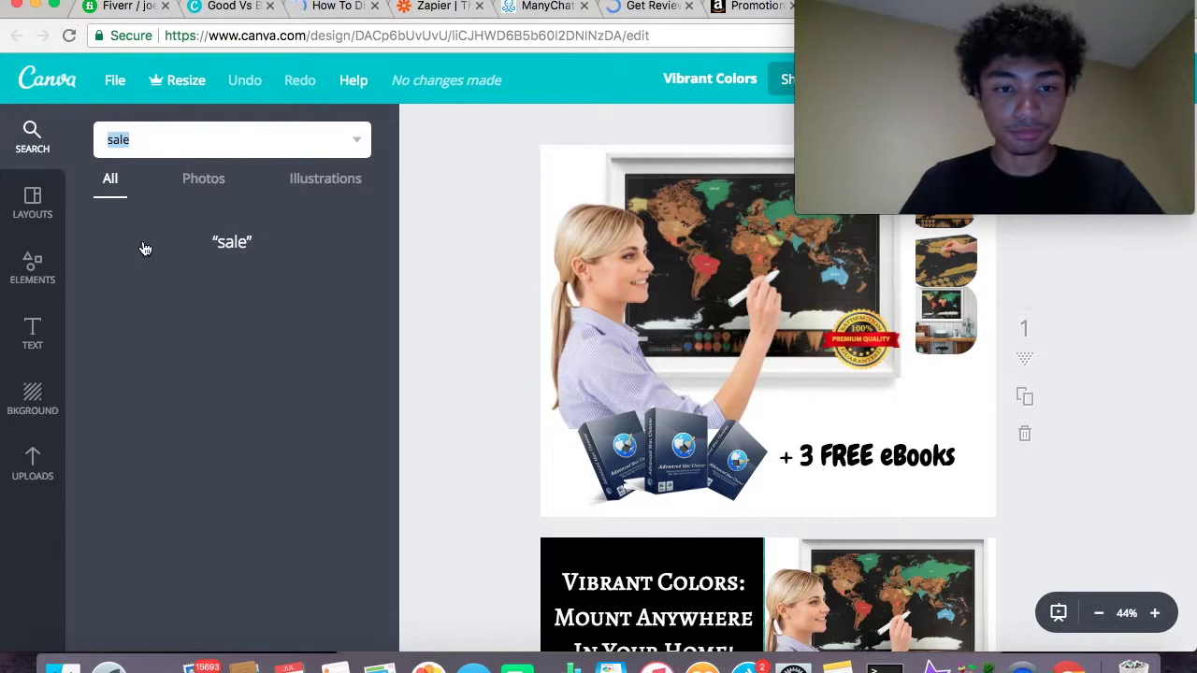
scroll(192, 253, "down", 2)
scroll(198, 254, "down", 5)
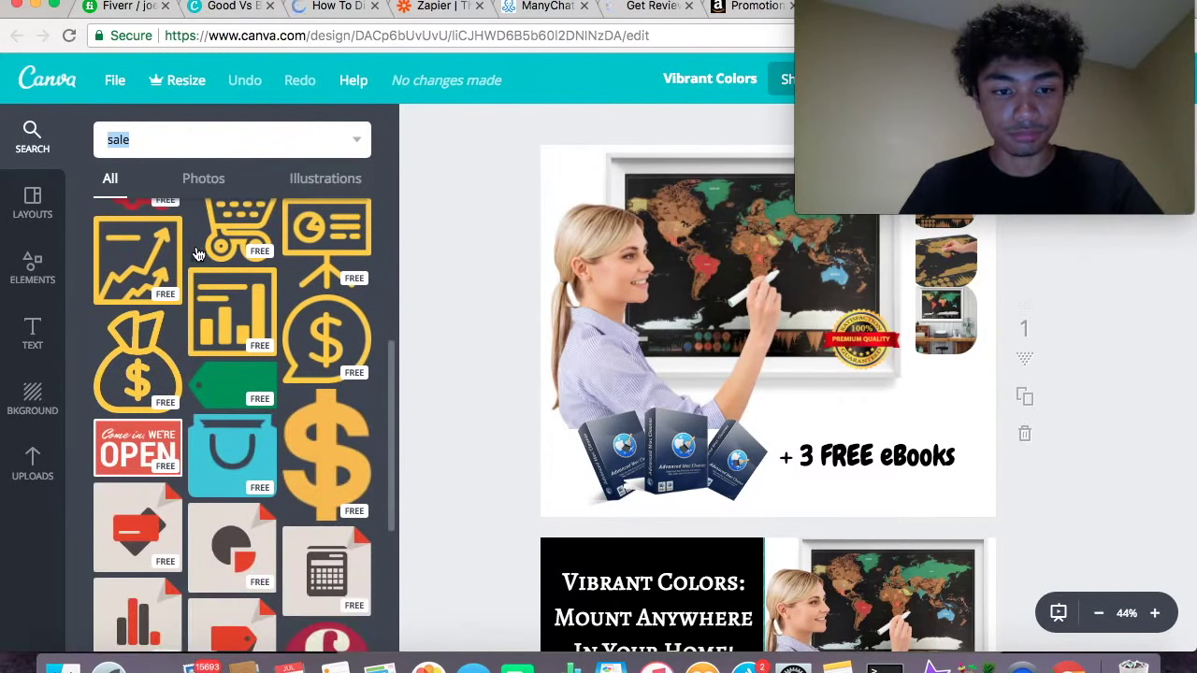
scroll(253, 222, "down", 5)
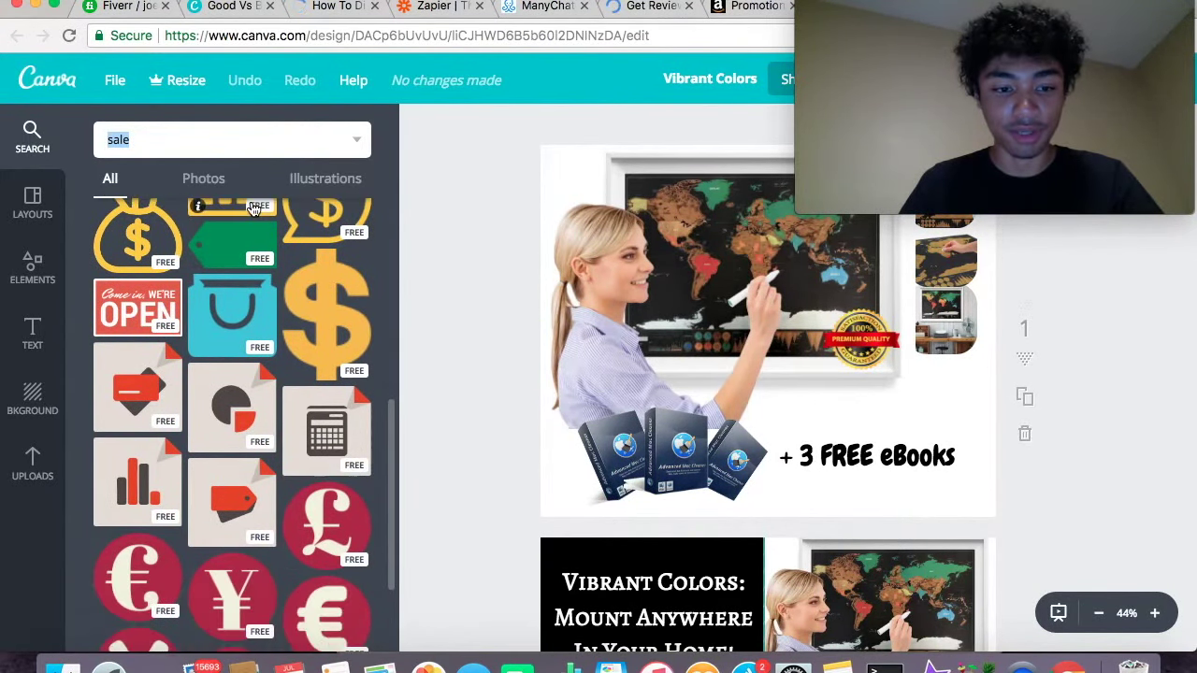
Refine the image search to "sale tag" and place the free blank tag with the tied string on page 1
left_click(157, 141)
type("tag")
key("Return")
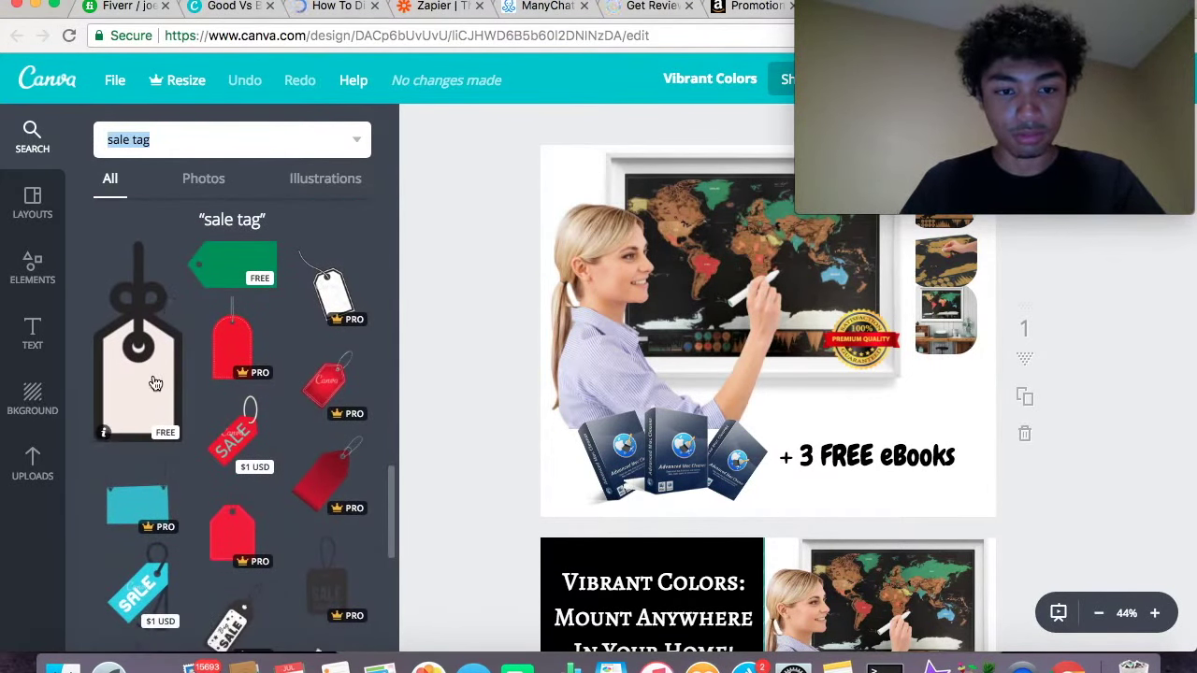
left_click_drag(155, 383, 873, 351)
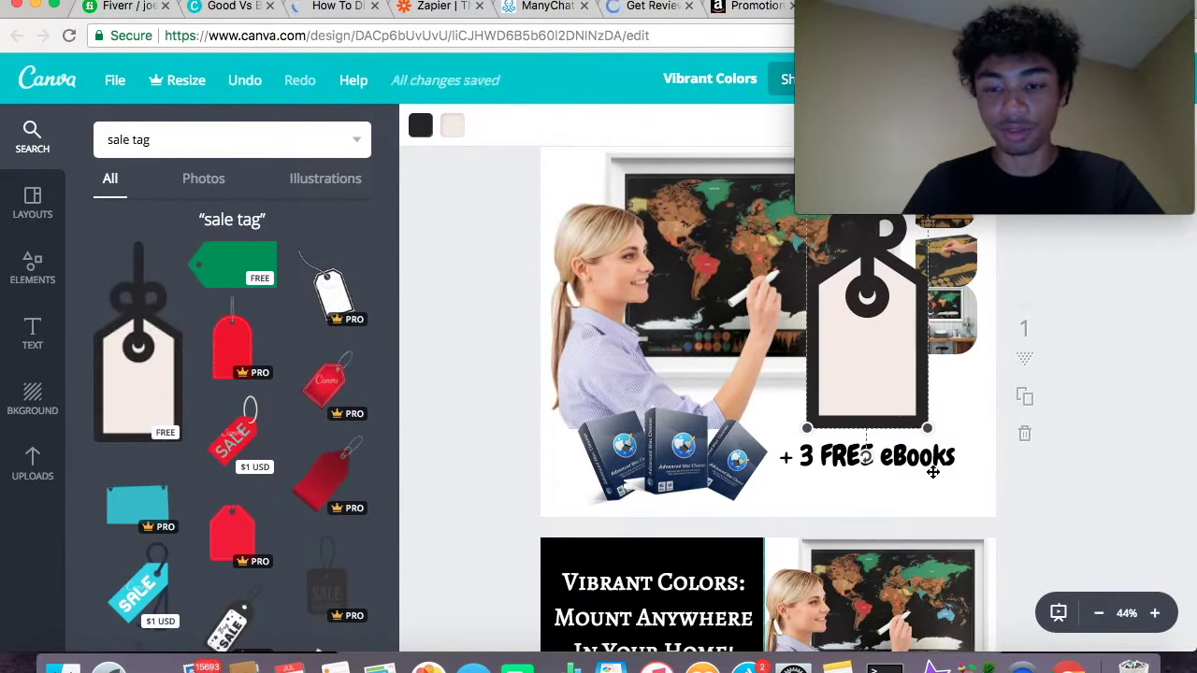
Shrink and tilt the tag, move it over the premium quality seal, and try to add heading text to it
left_click_drag(927, 429, 892, 365)
left_click_drag(823, 323, 849, 390)
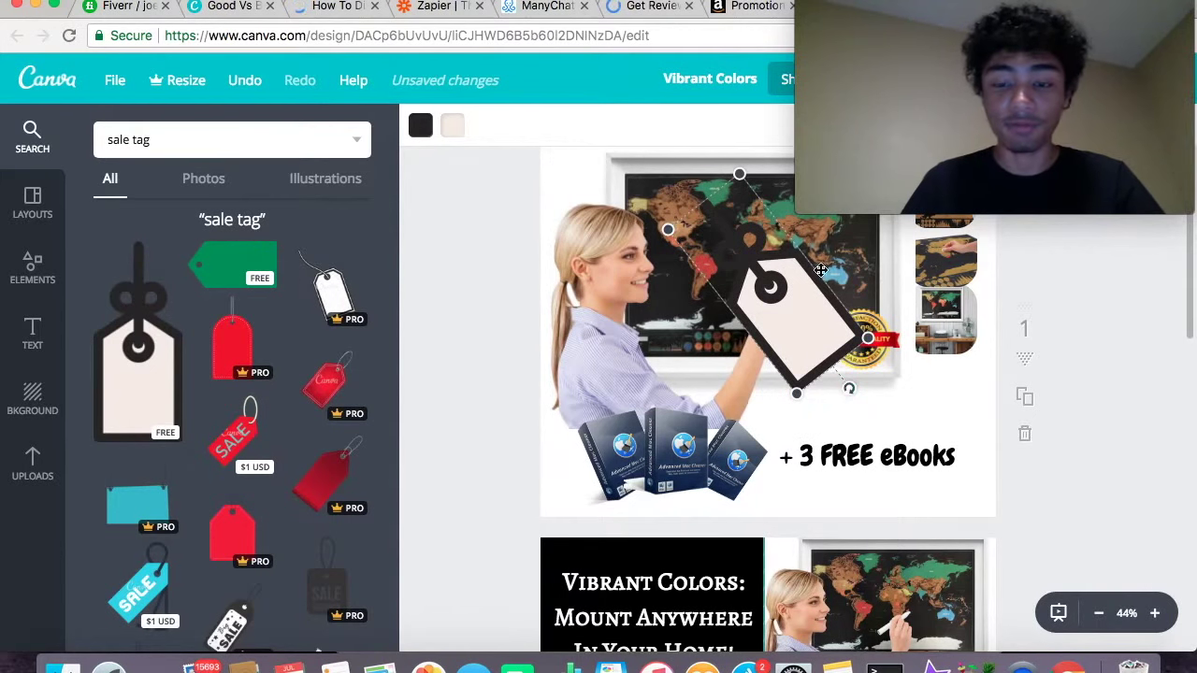
left_click_drag(810, 270, 910, 268)
left_click(32, 335)
left_click_drag(181, 245, 971, 359)
Switch to Ads Manager and enter "Amazon Product" as the ad's text in the Links section
mouse_move(956, 200)
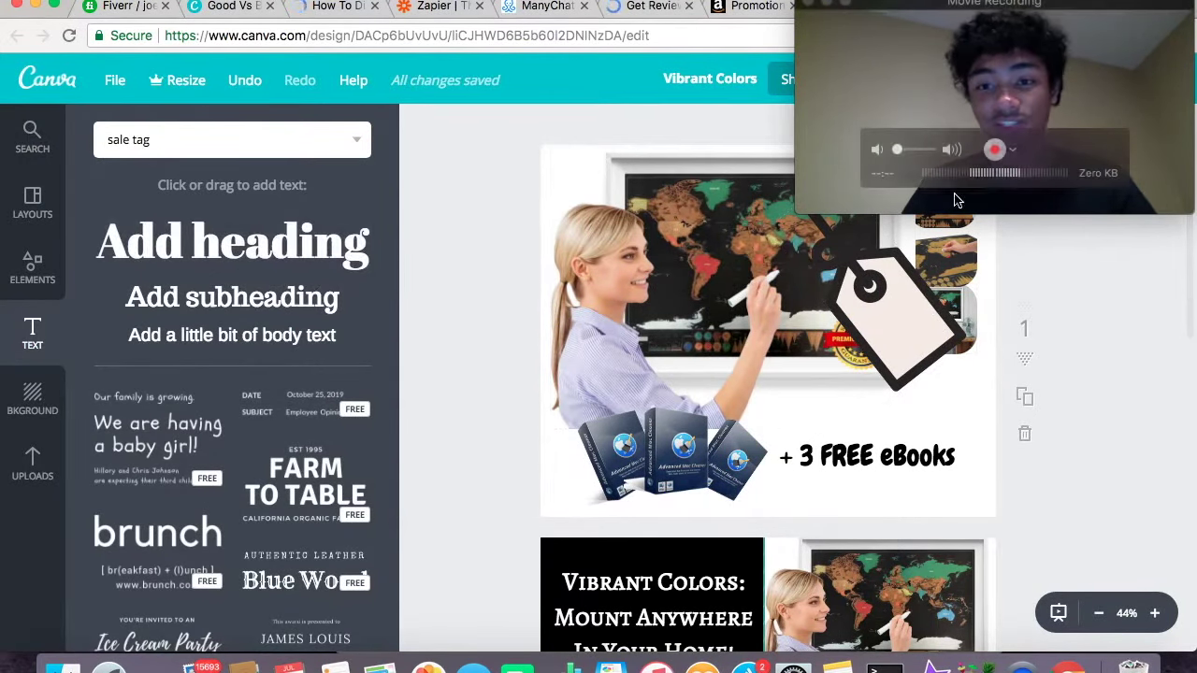
left_click_drag(879, 9, 859, 80)
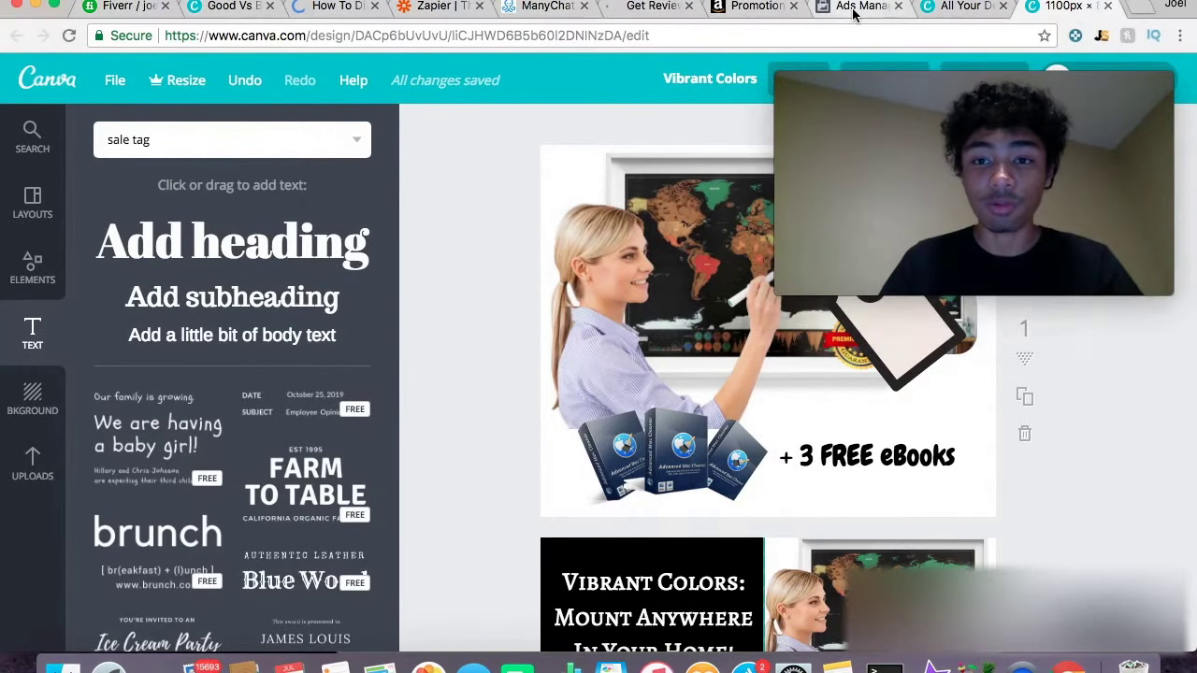
left_click(853, 8)
scroll(646, 355, "down", 2)
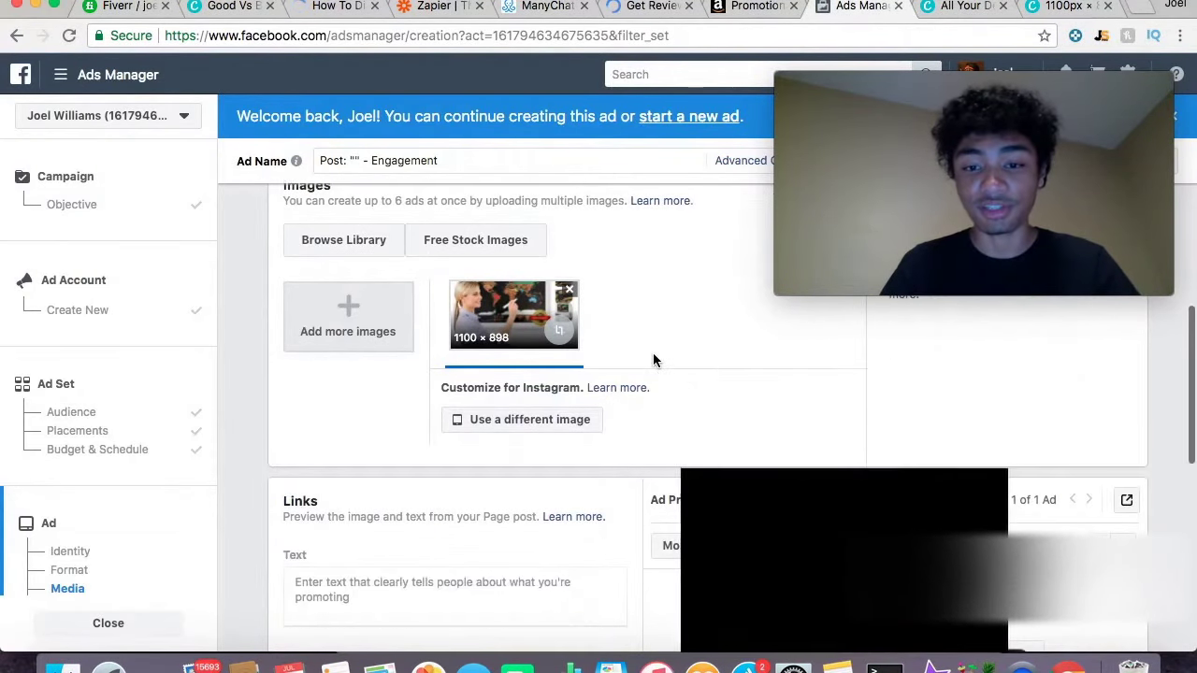
scroll(653, 361, "down", 8)
scroll(652, 360, "up", 3)
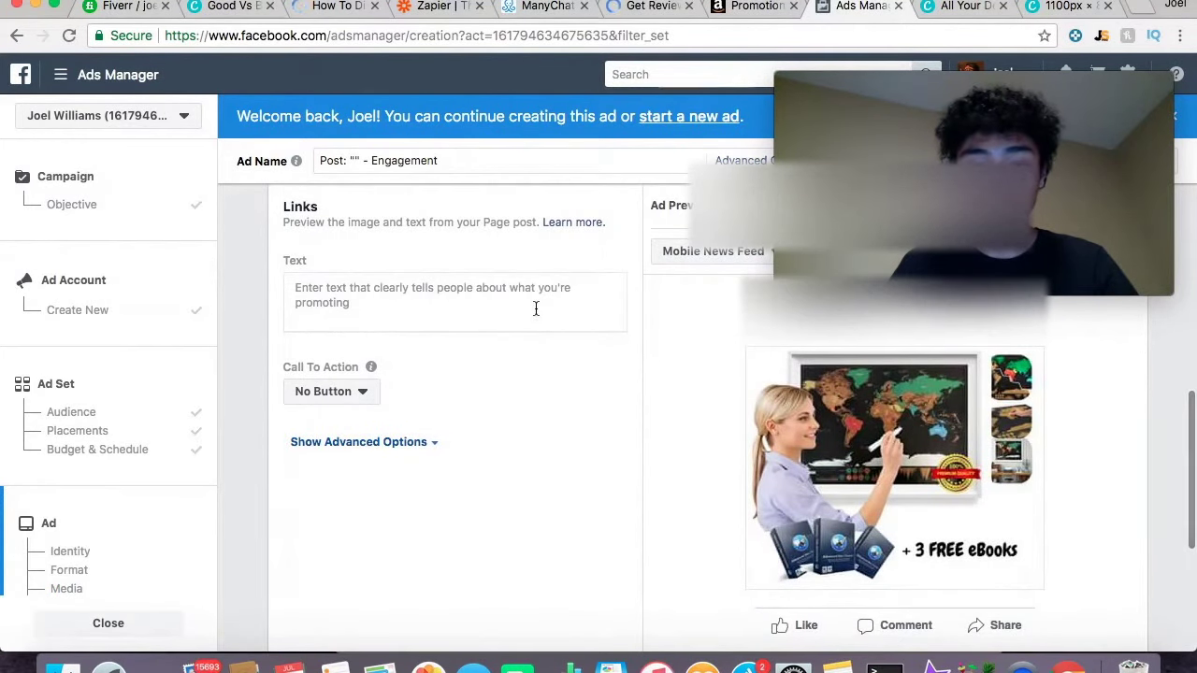
left_click(536, 309)
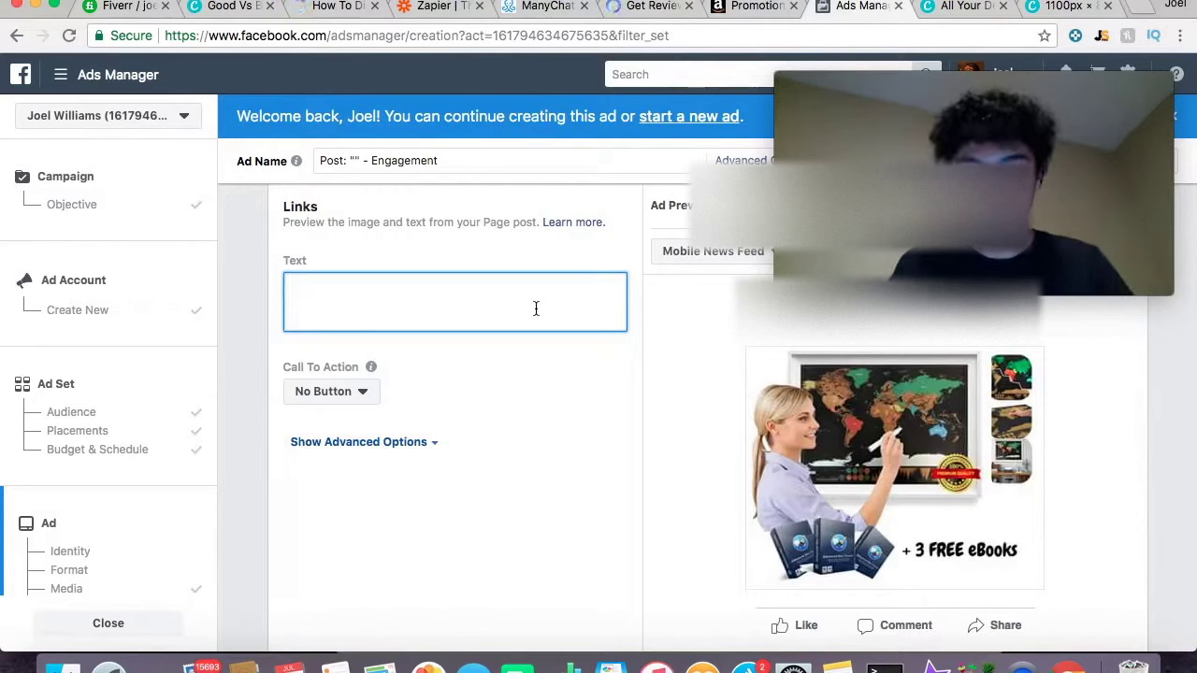
type("Amazon")
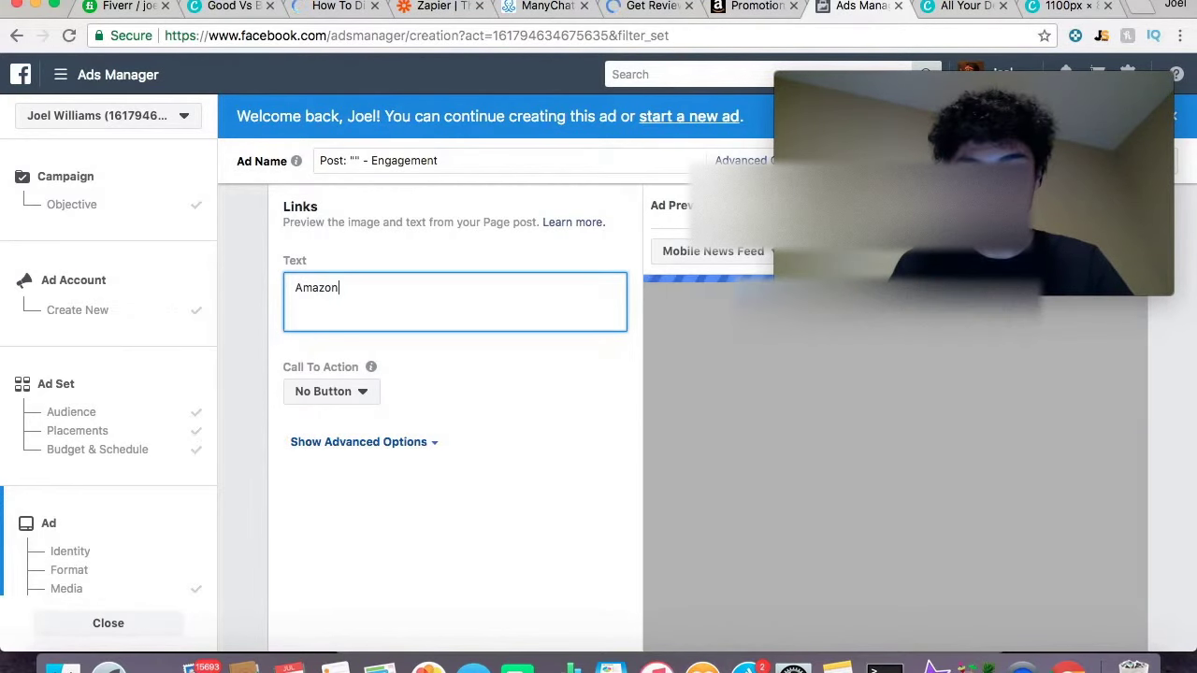
type(" Product")
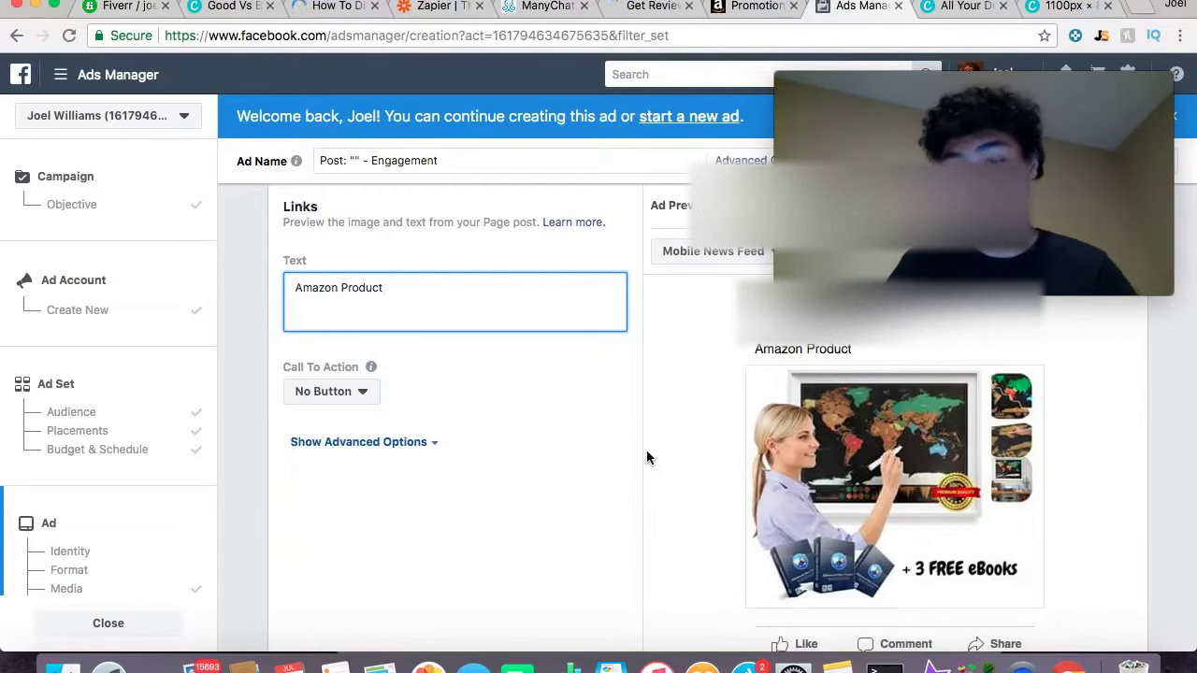
Append "50% OFF SALE!" to the "Amazon Product" ad text in the Links section
scroll(941, 482, "down", 1)
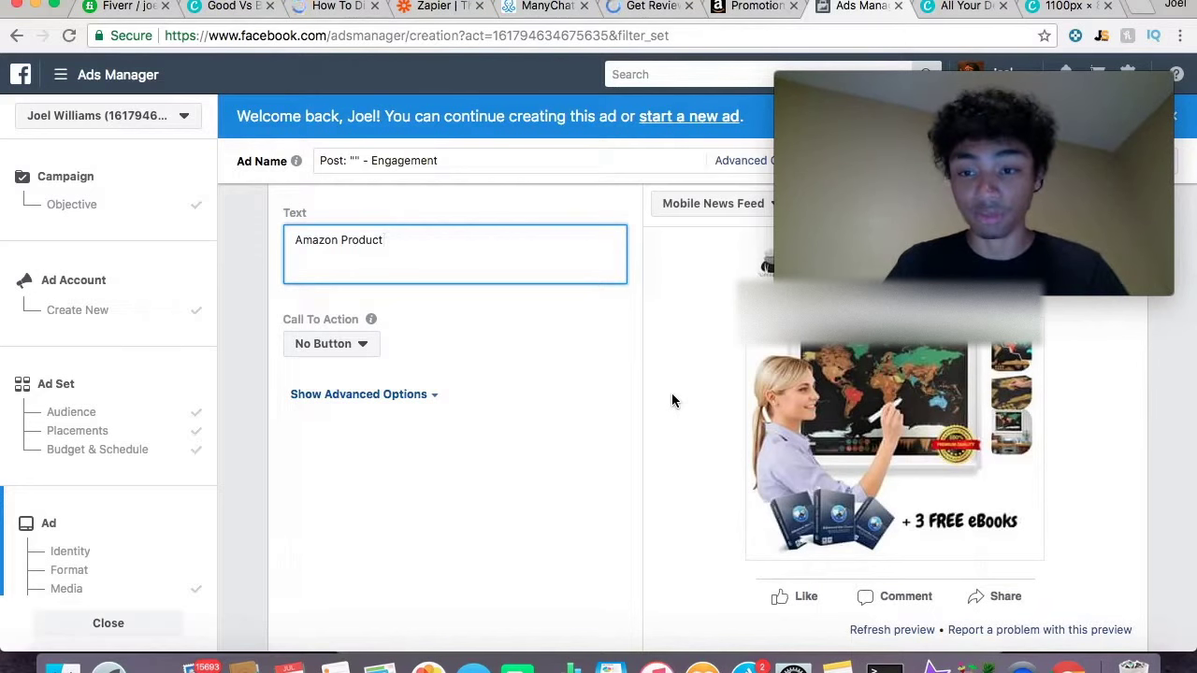
scroll(672, 400, "down", 1)
scroll(672, 400, "up", 2)
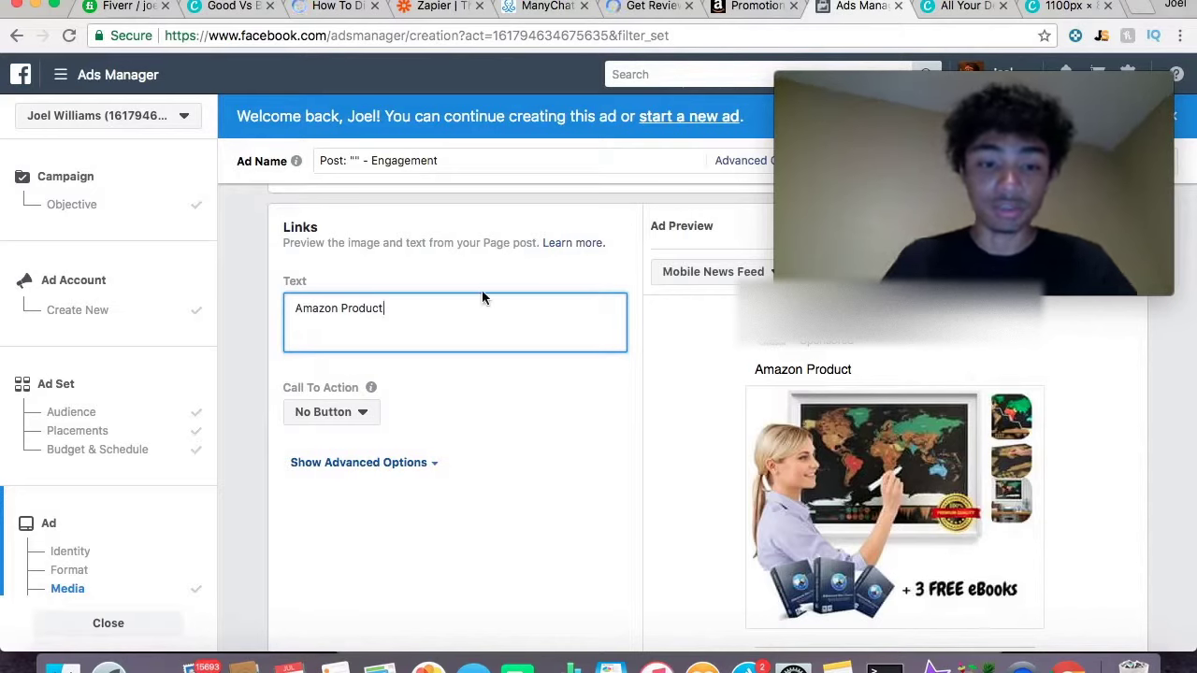
left_click(427, 309)
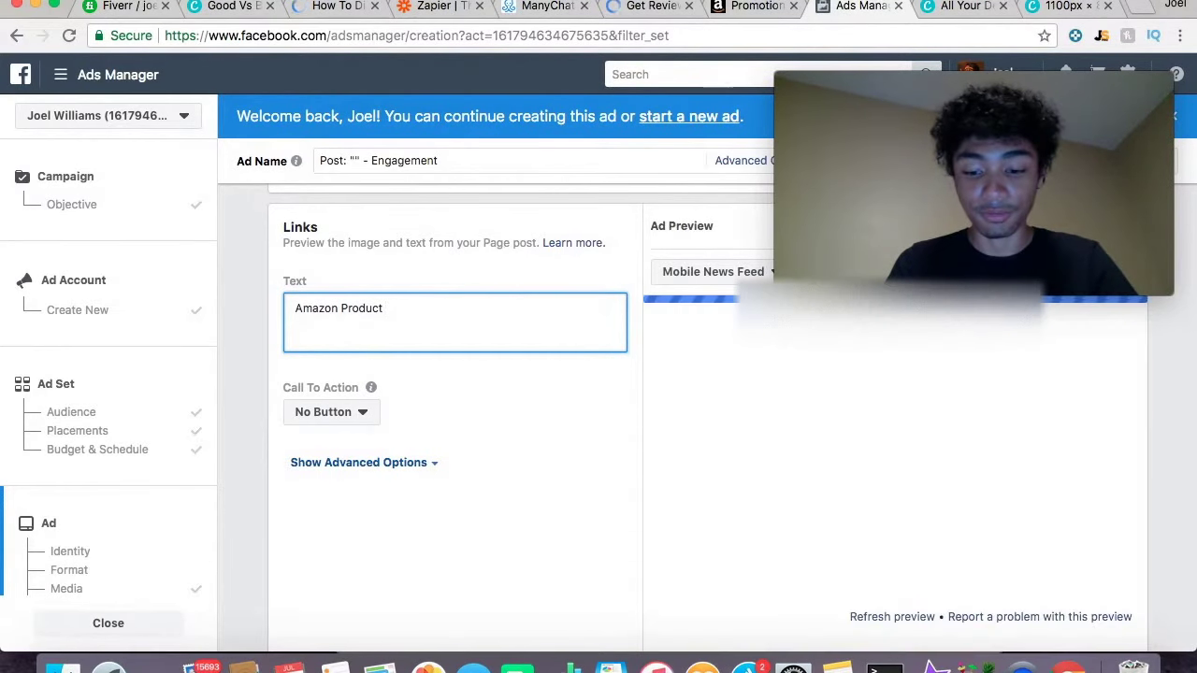
type("50% ")
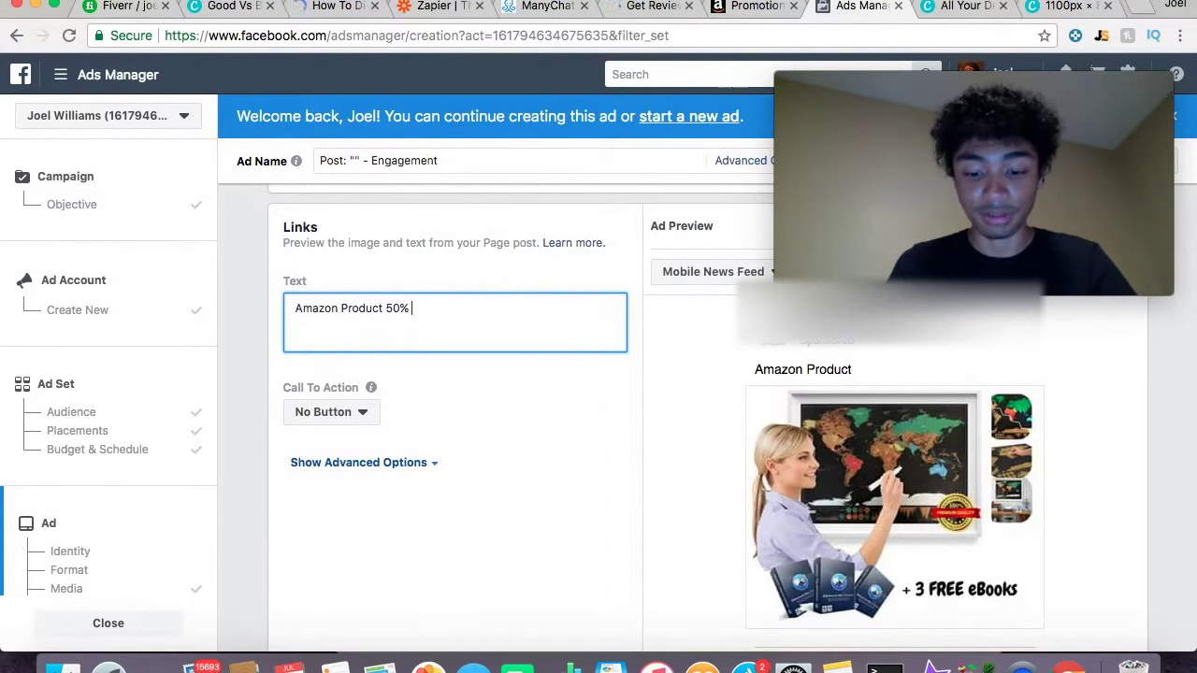
type("OFF SALE!")
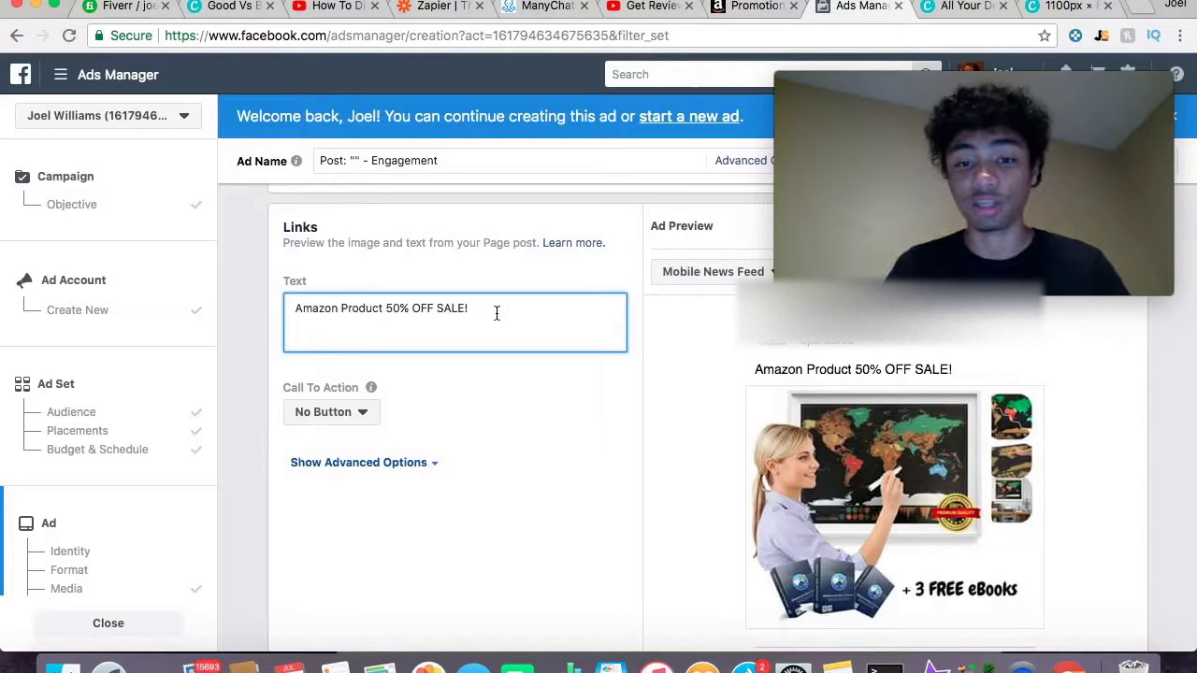
key("super+a")
key("BackSpace")
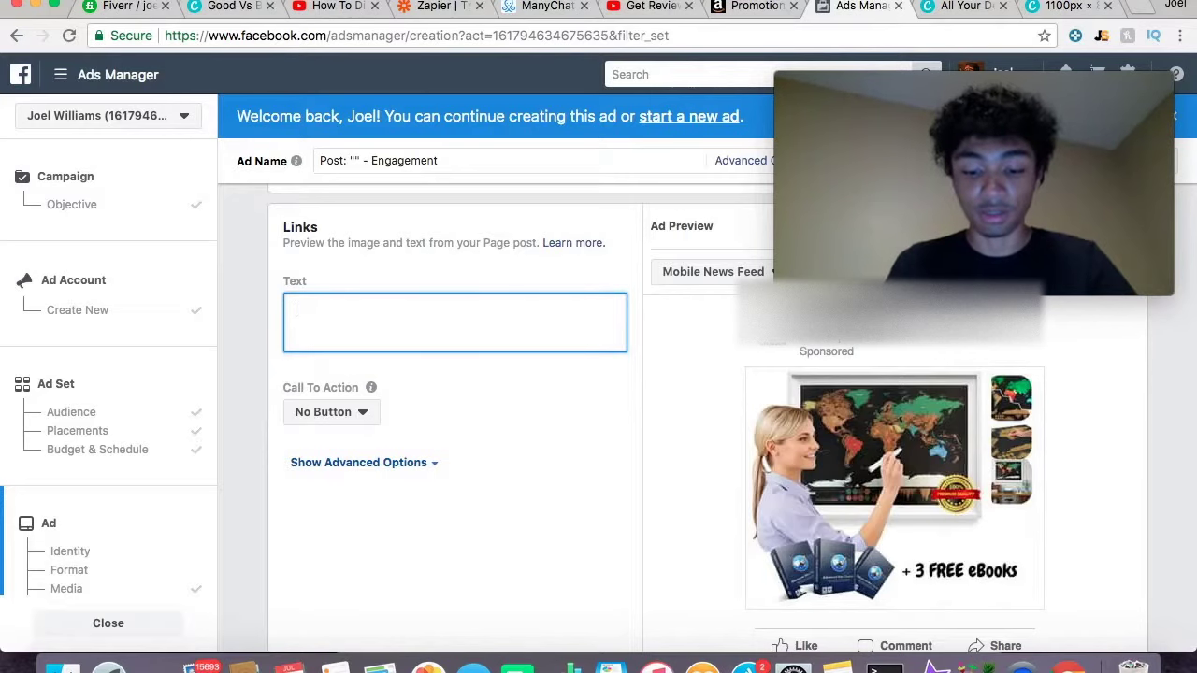
key("super+z")
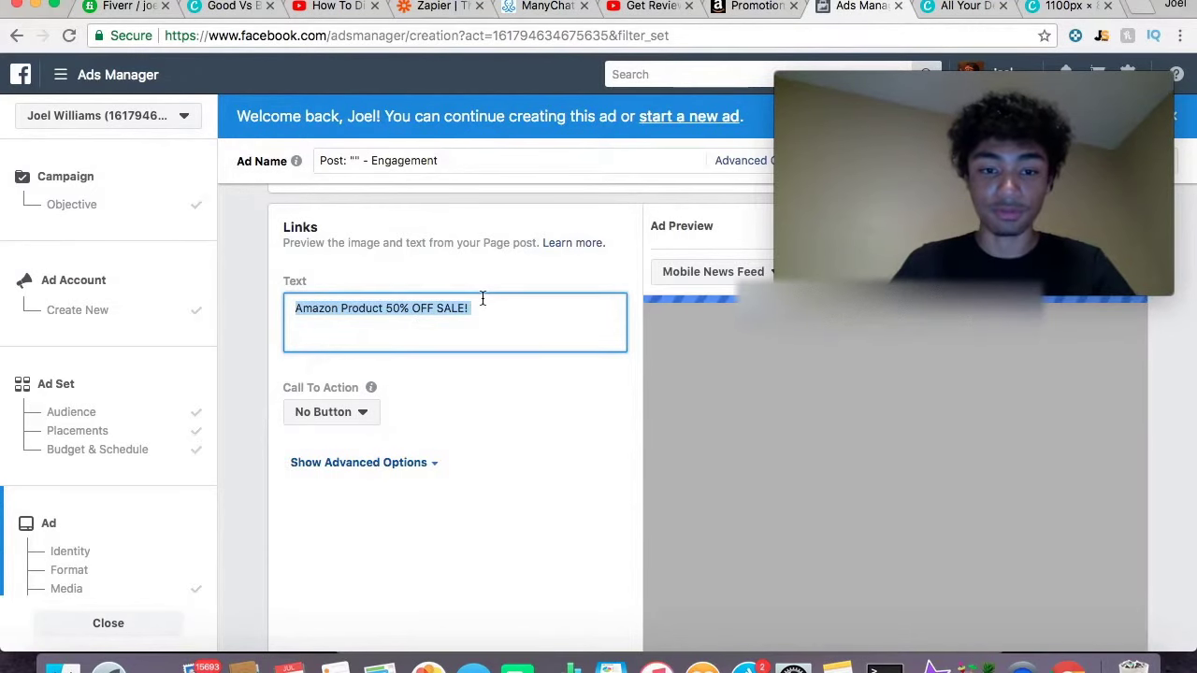
Extend the ad text after the sale phrase with "This Product will change how you think of travel"
left_click(484, 303)
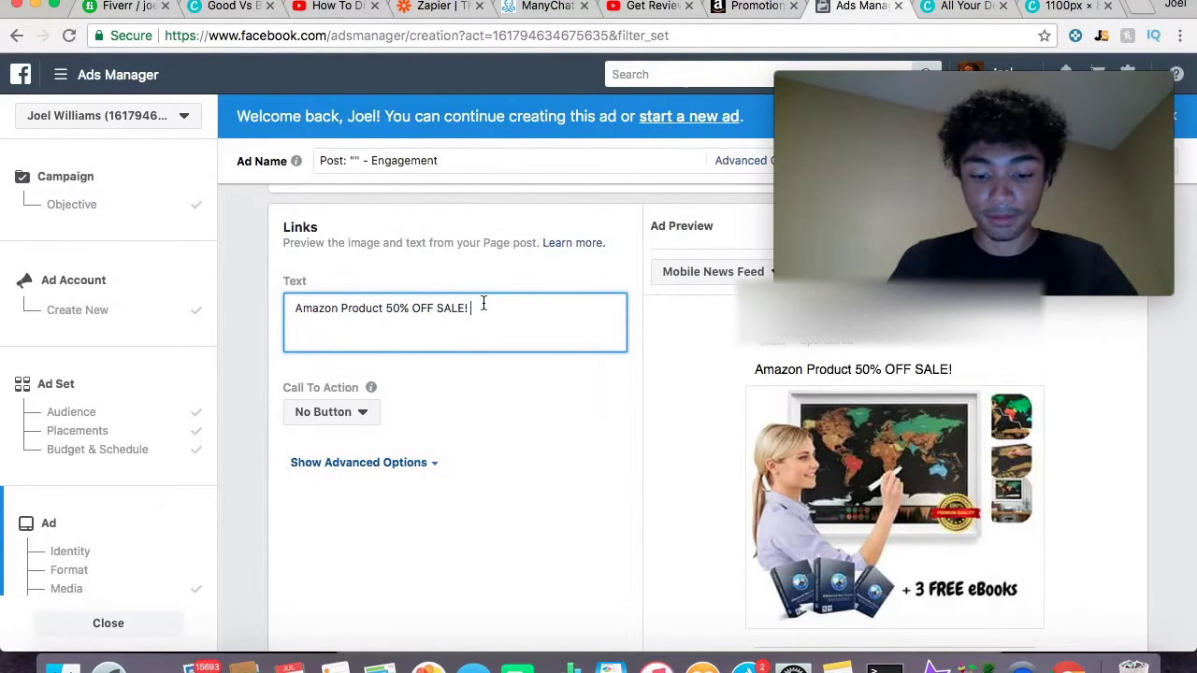
type("This ")
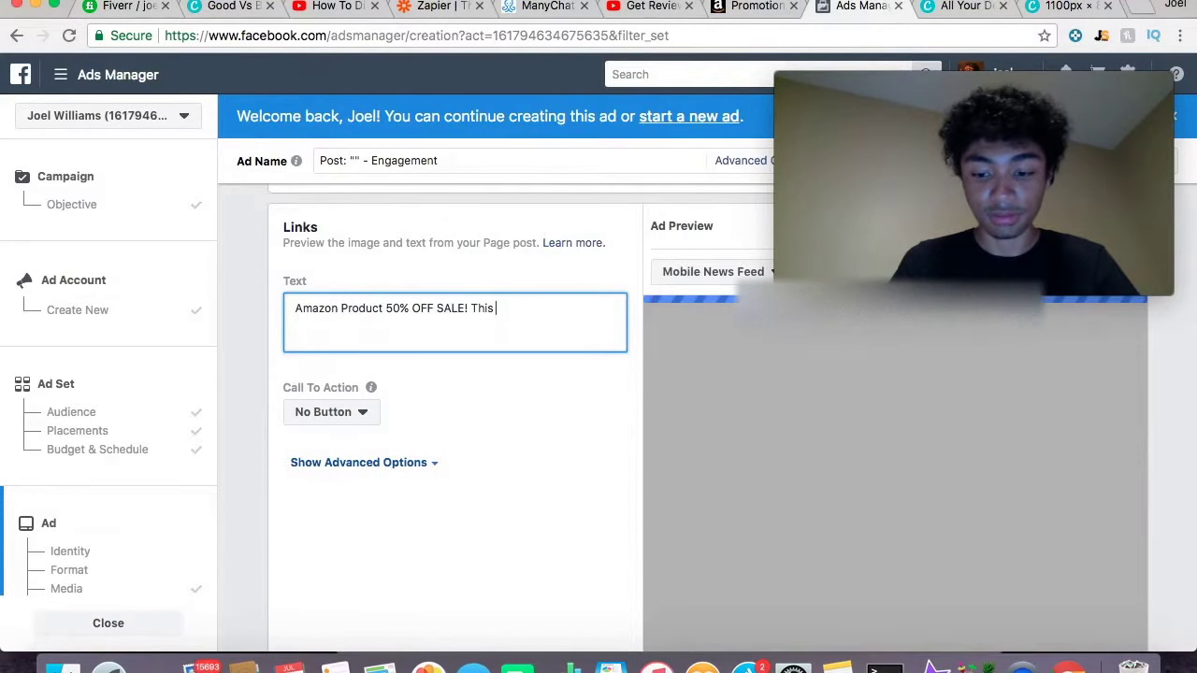
type("Product will change")
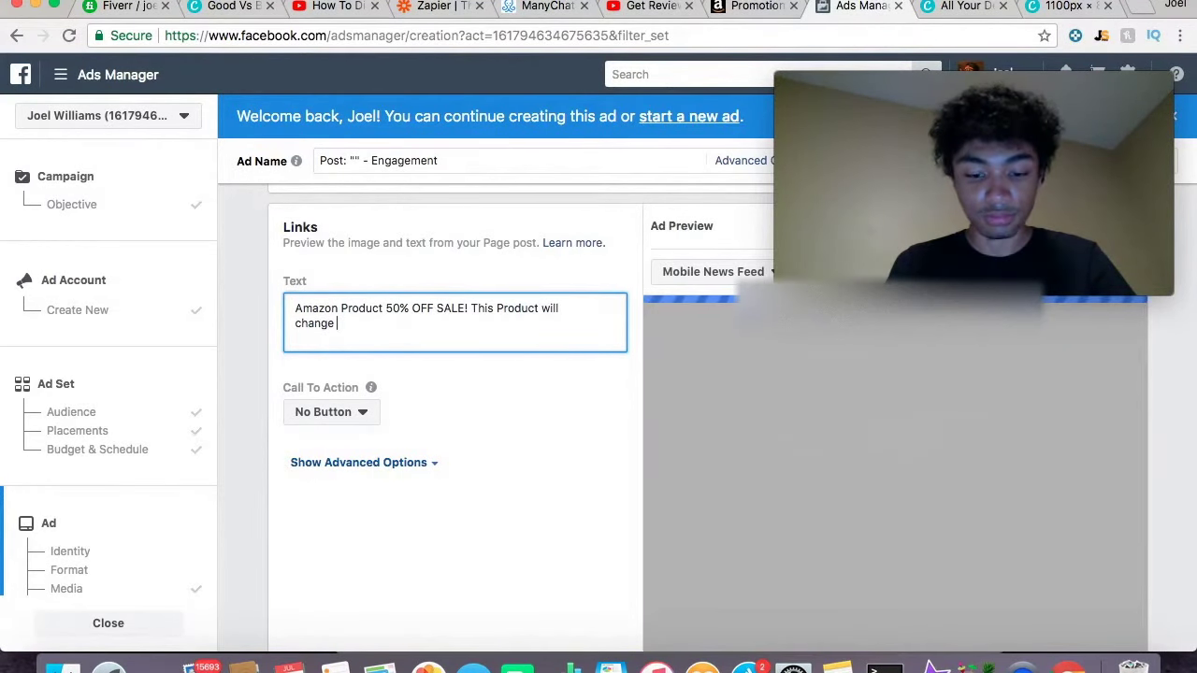
type(" how you think of t")
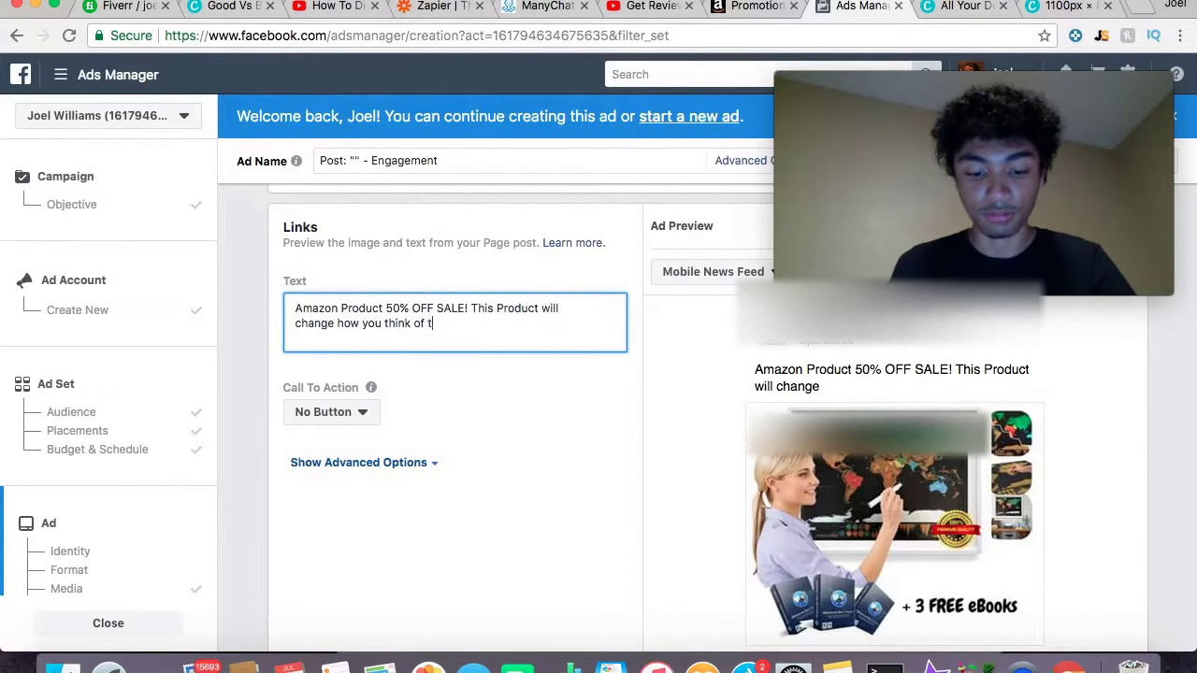
type("ravel")
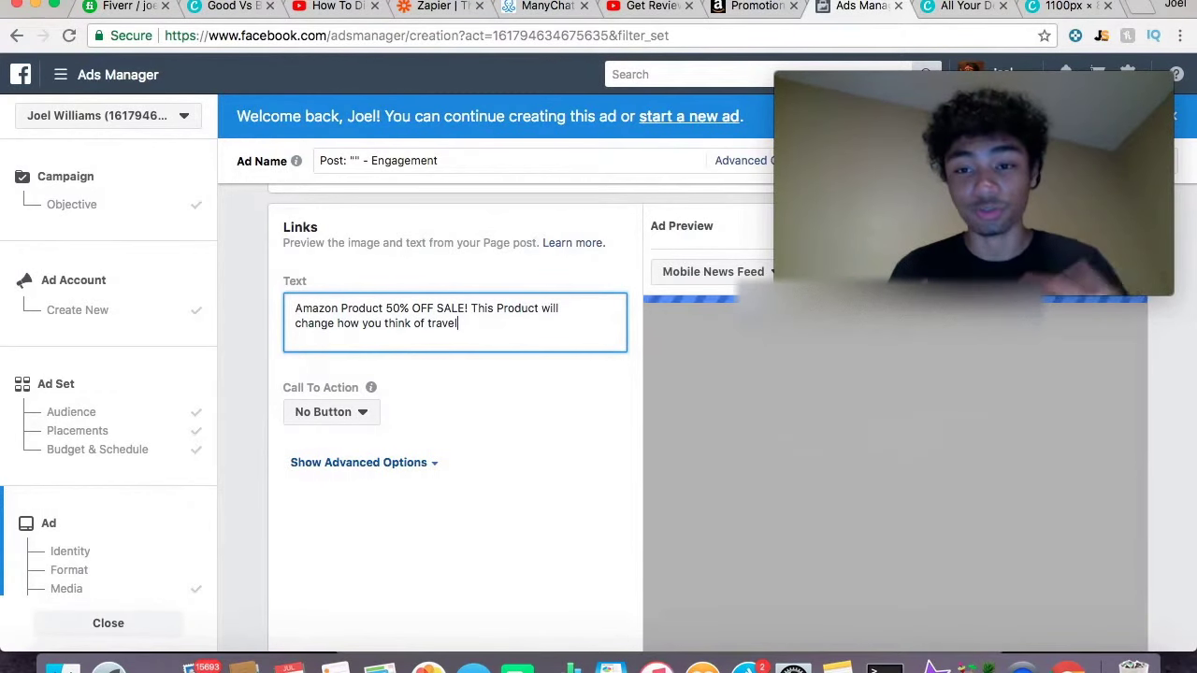
Set the ad's call to action to Learn More and activate the empty Website URL field
left_click(358, 411)
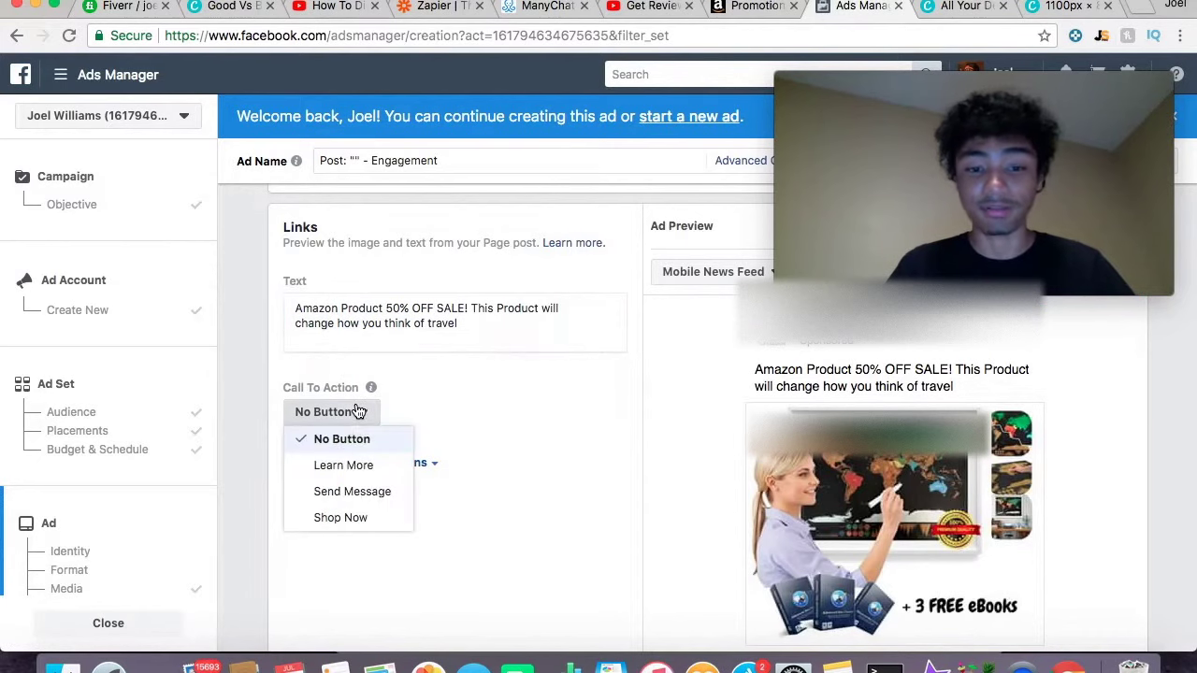
left_click(362, 468)
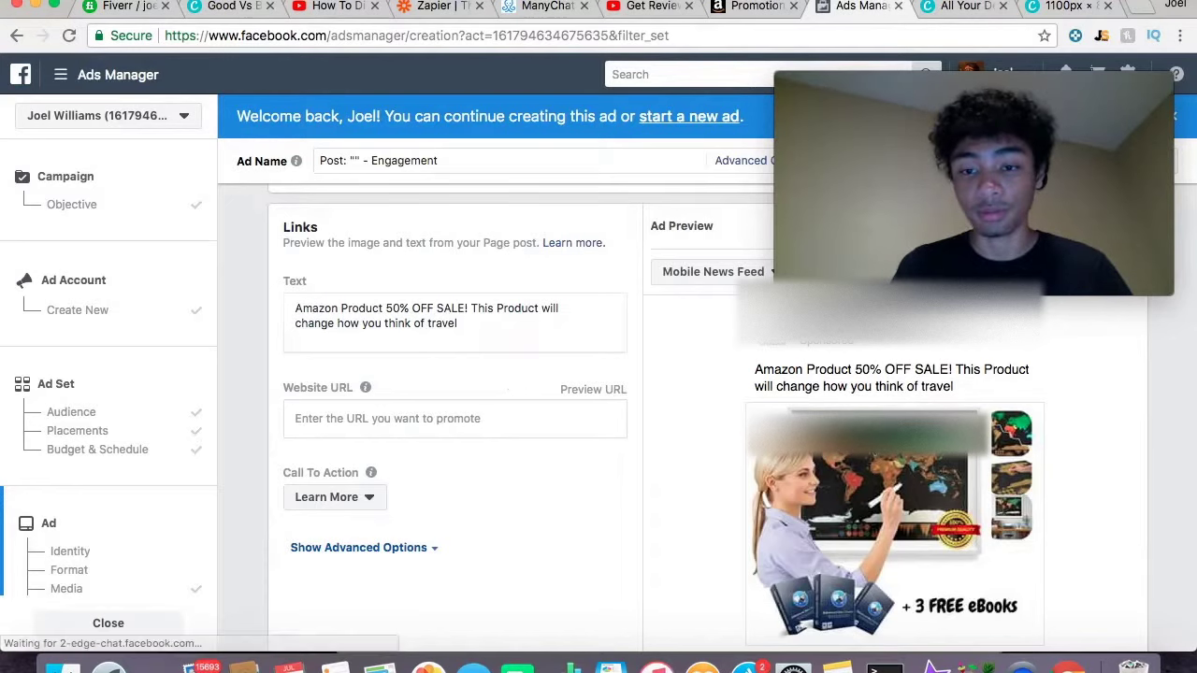
scroll(860, 432, "down", 2)
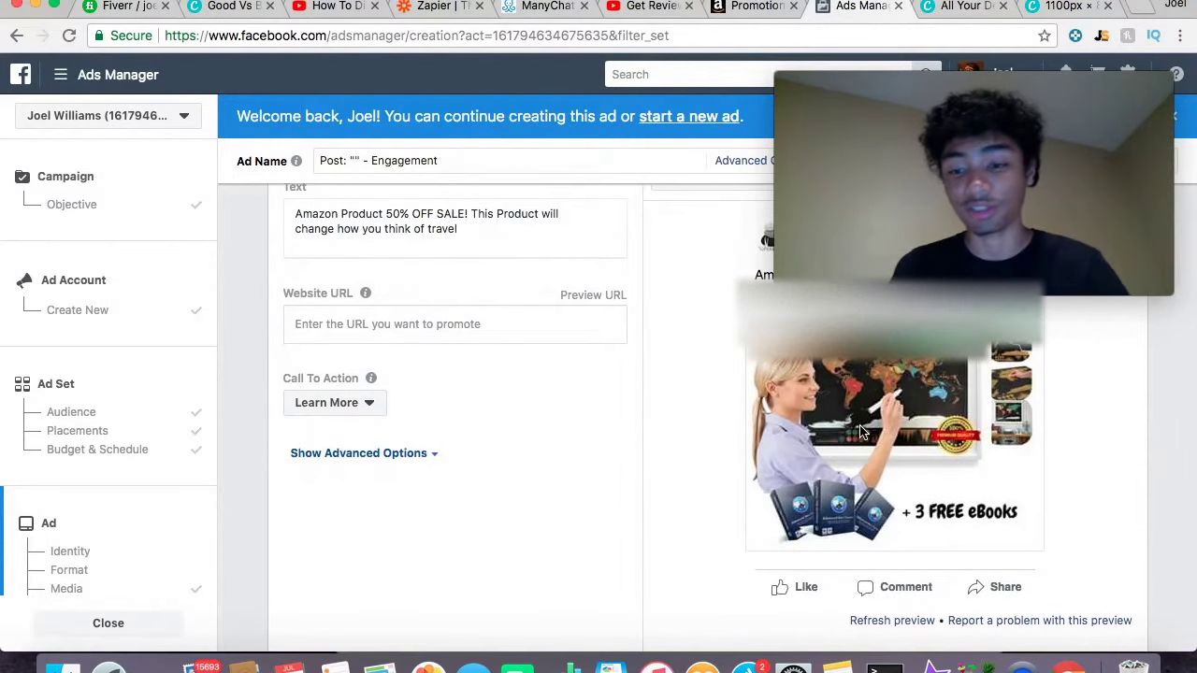
scroll(620, 426, "up", 3)
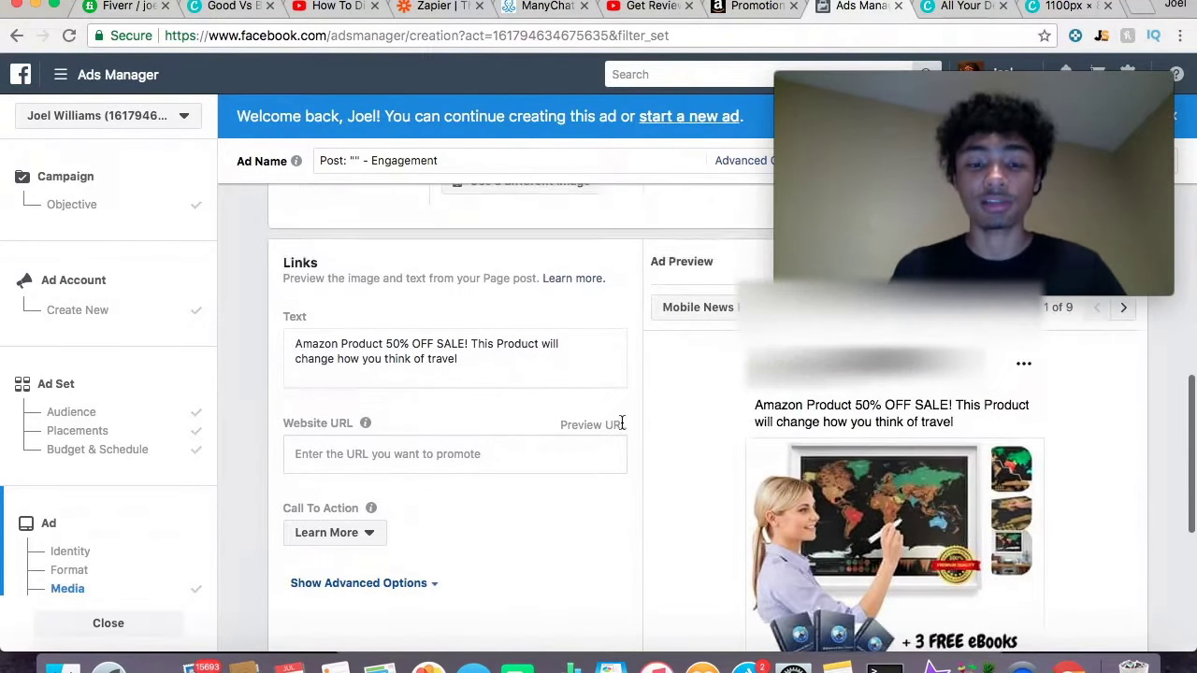
left_click(575, 374)
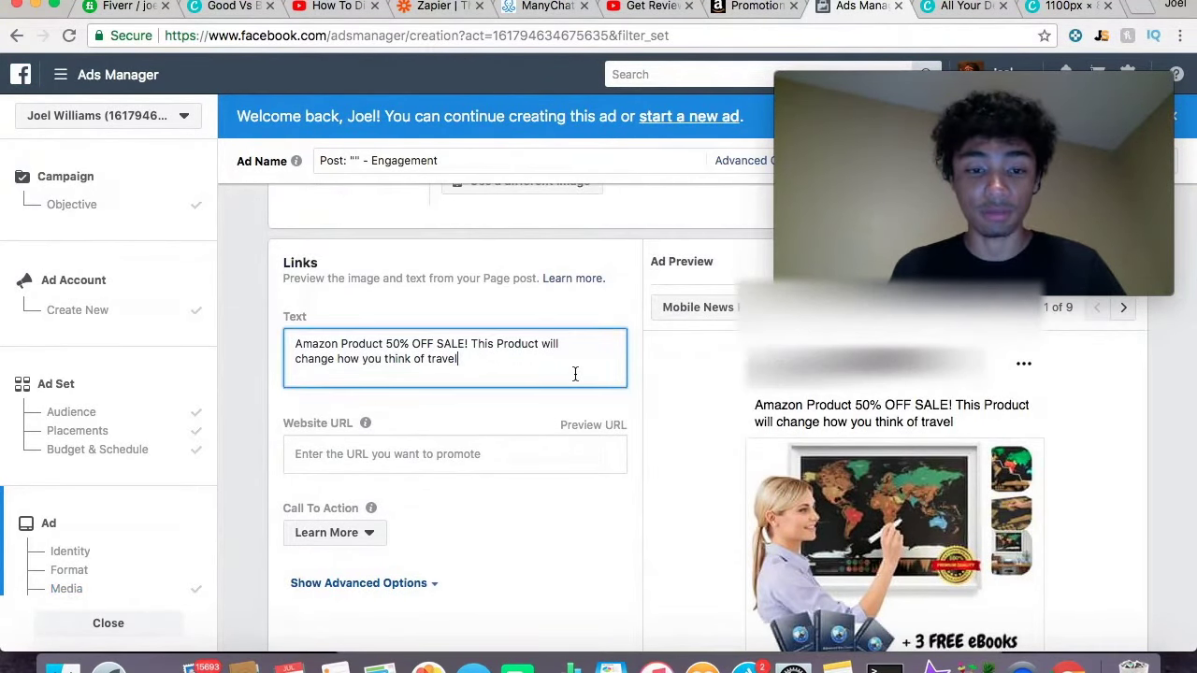
left_click(488, 456)
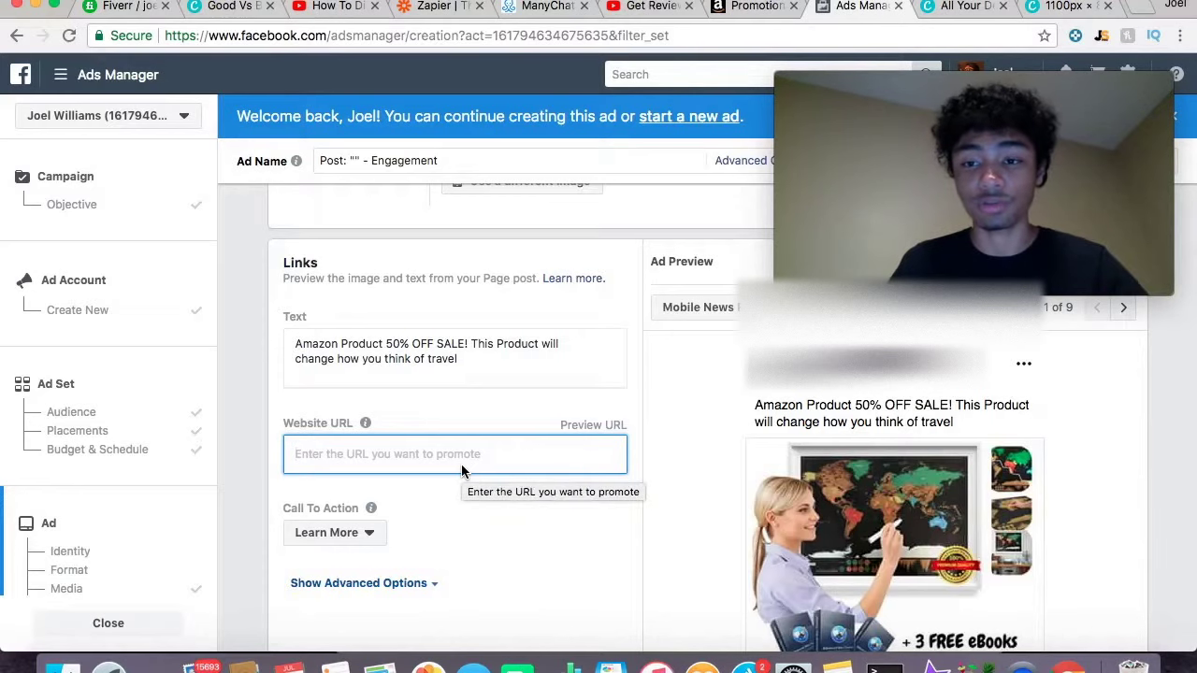
Search Amazon for "angleizer ruler" in a new browser tab and open the sponsored Magoutech Angle Template Tool listing
left_click(1133, 17)
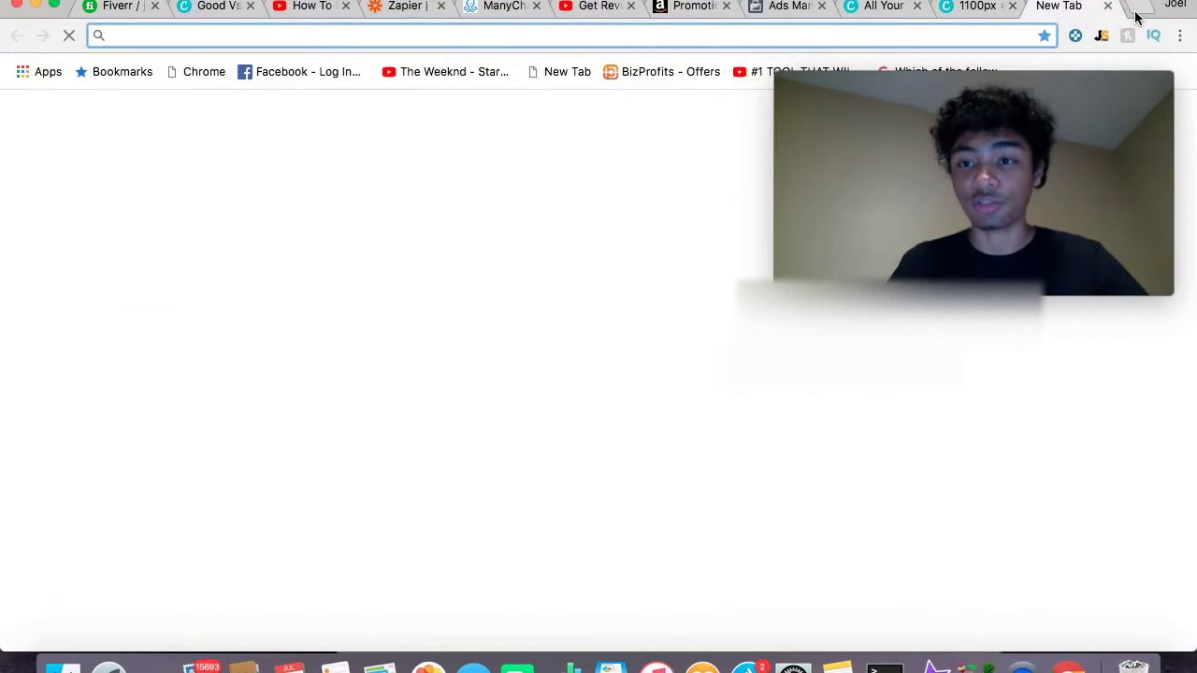
type("ama")
key("Return")
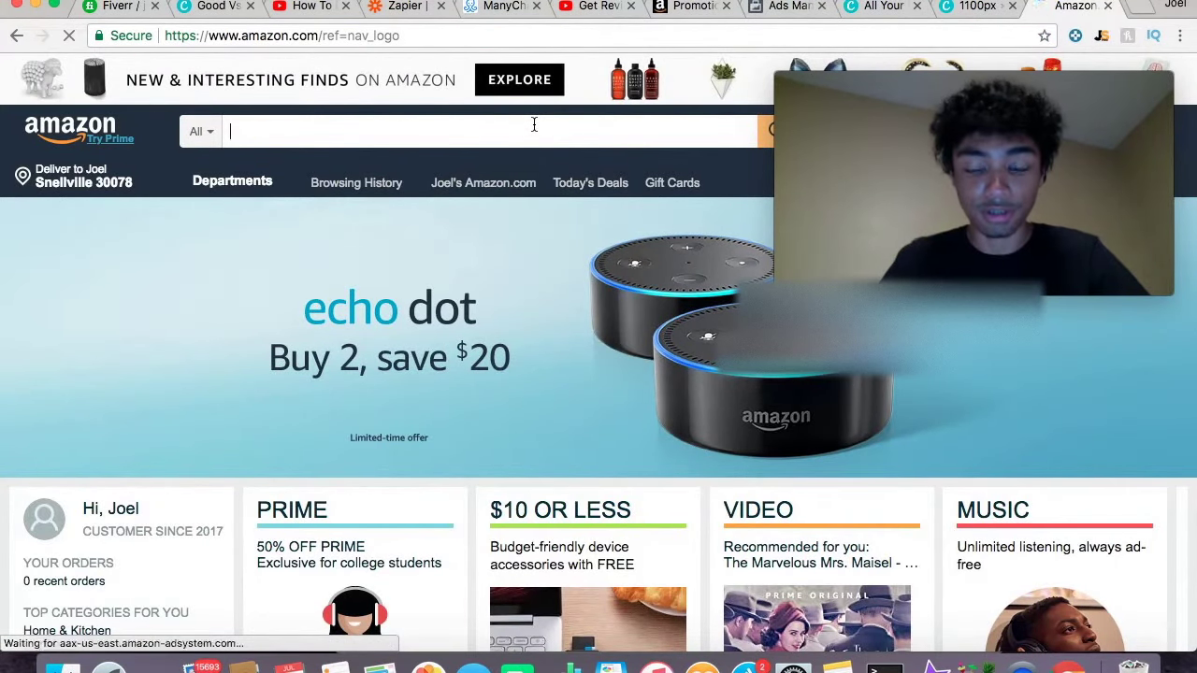
type("angl")
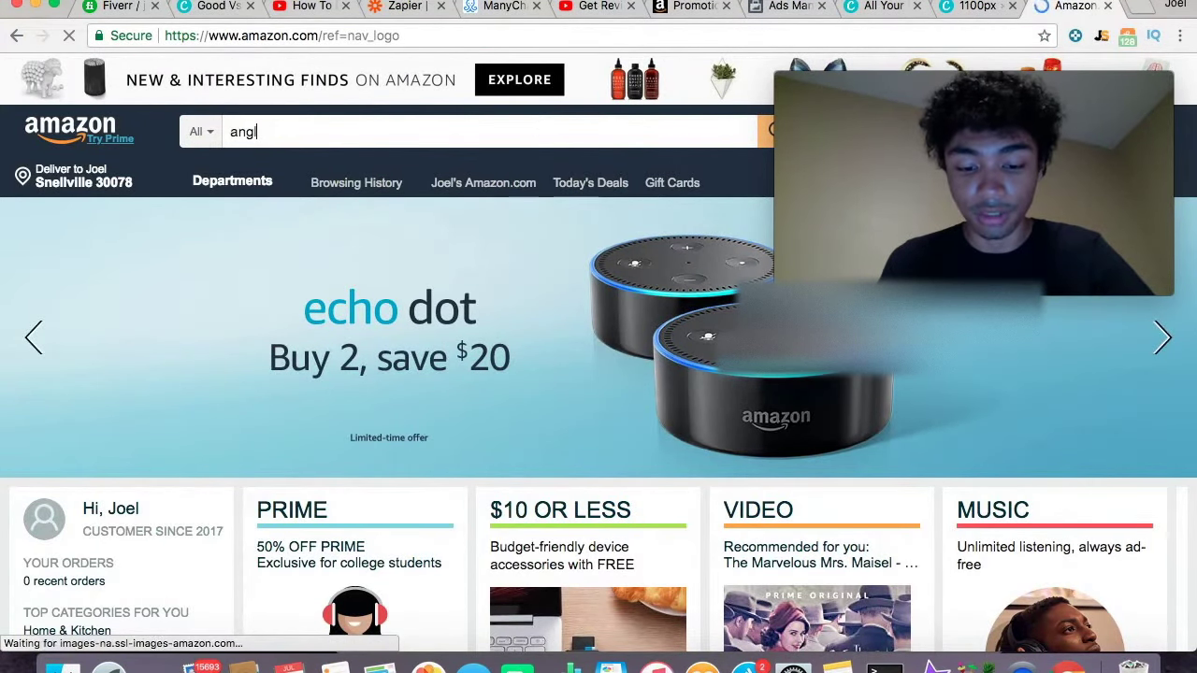
type("eizer ruler")
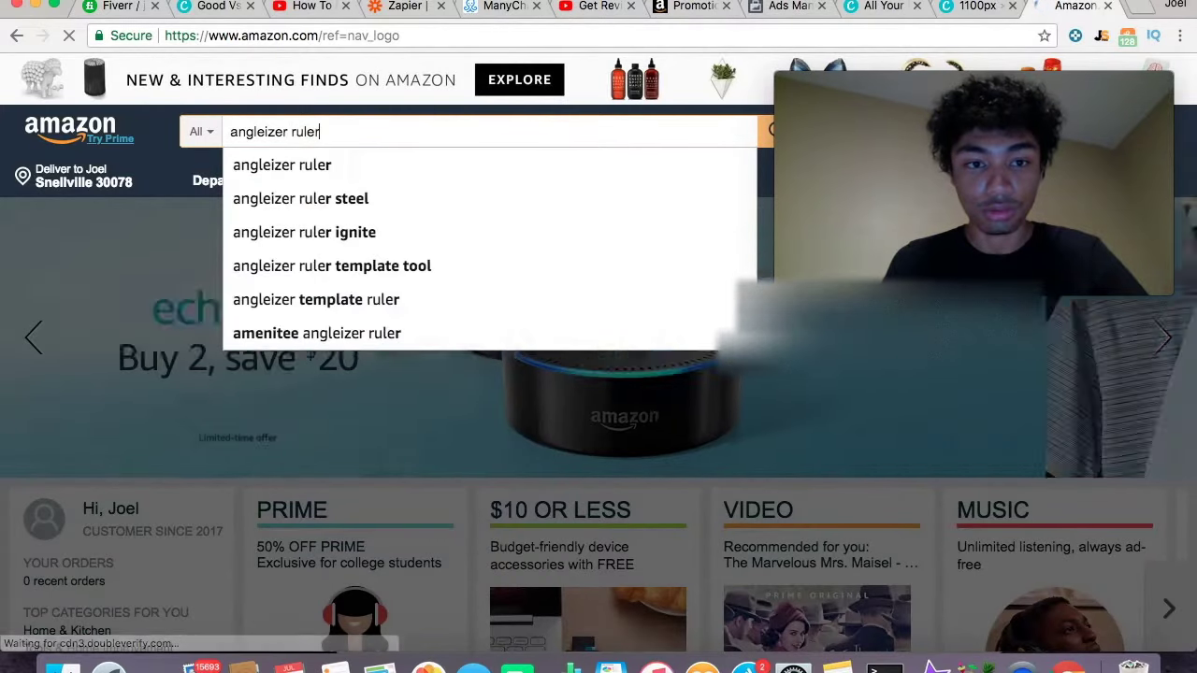
key("Return")
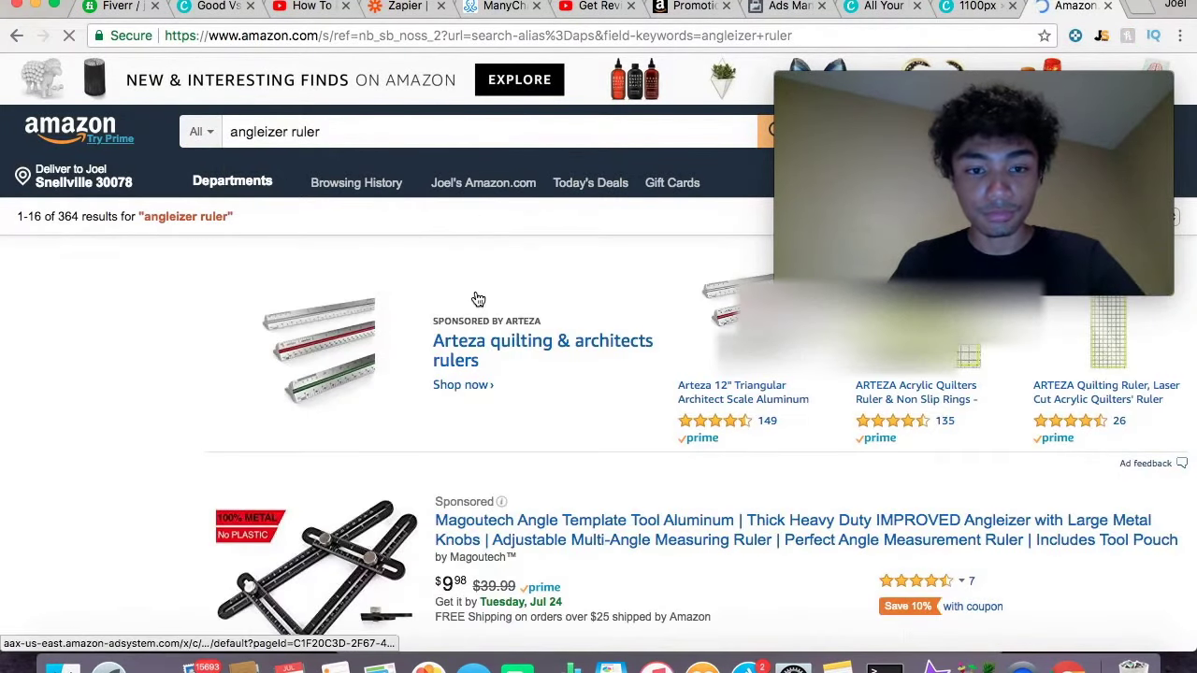
scroll(476, 299, "down", 3)
left_click(534, 382)
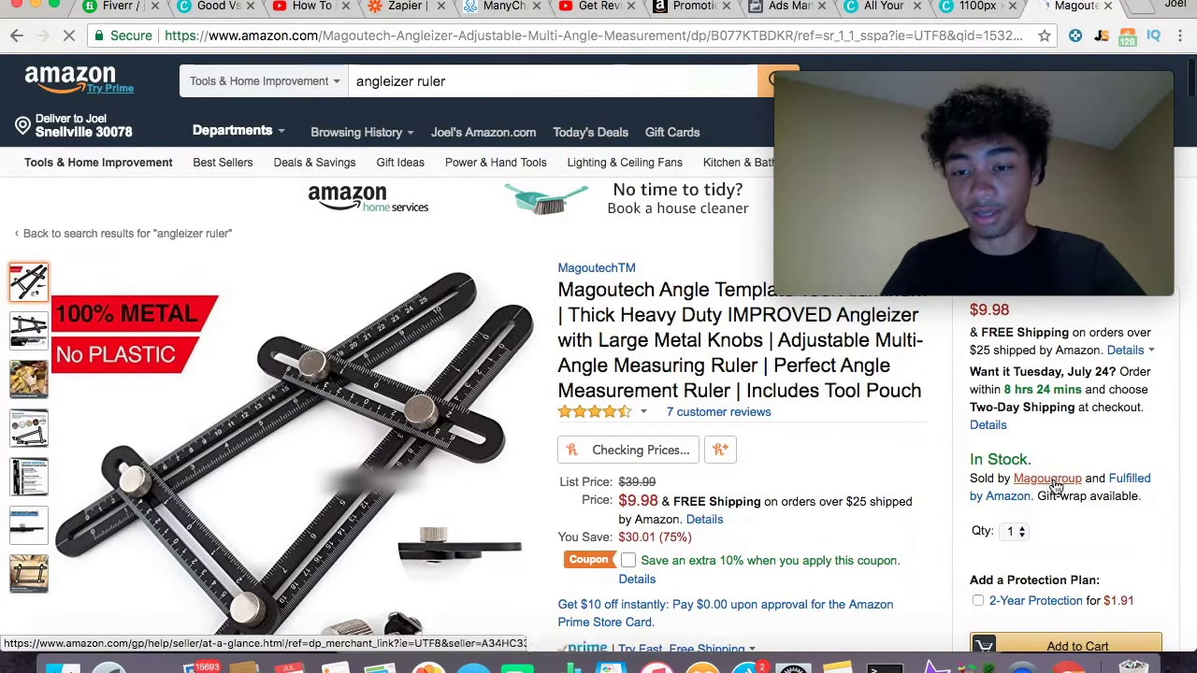
Open the storefront of the listing's seller, Magougroup, and search it for "angle ruler"
left_click(1055, 480)
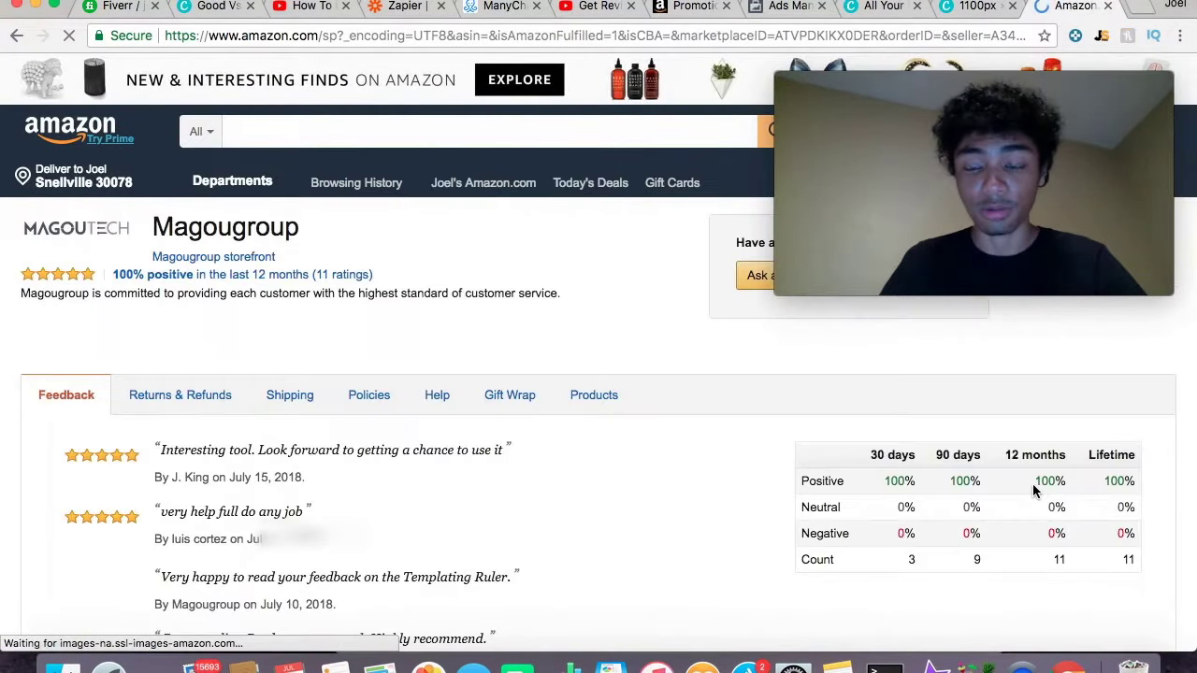
scroll(739, 455, "down", 2)
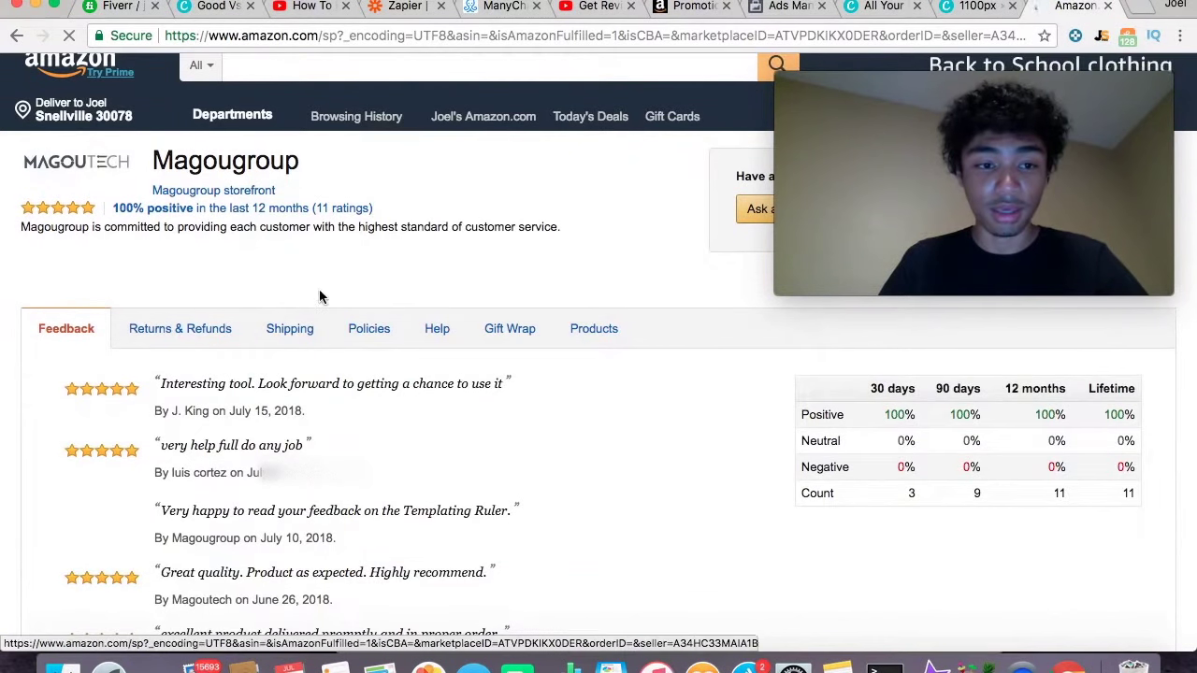
left_click(251, 198)
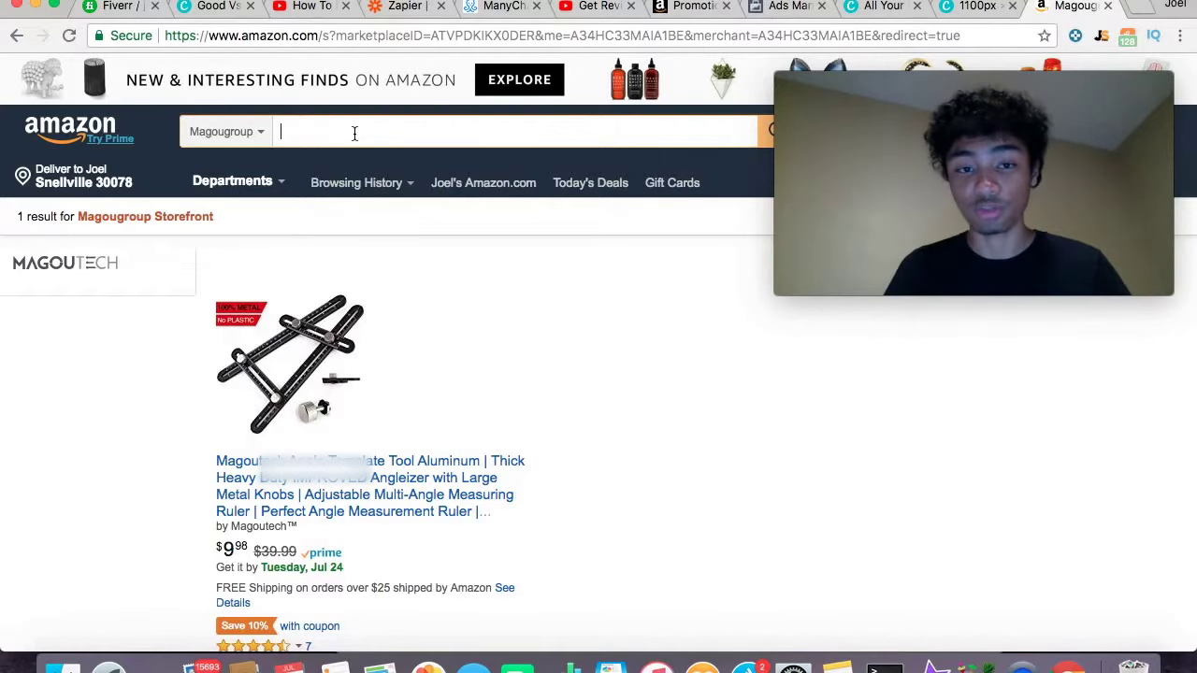
type("angle ruler")
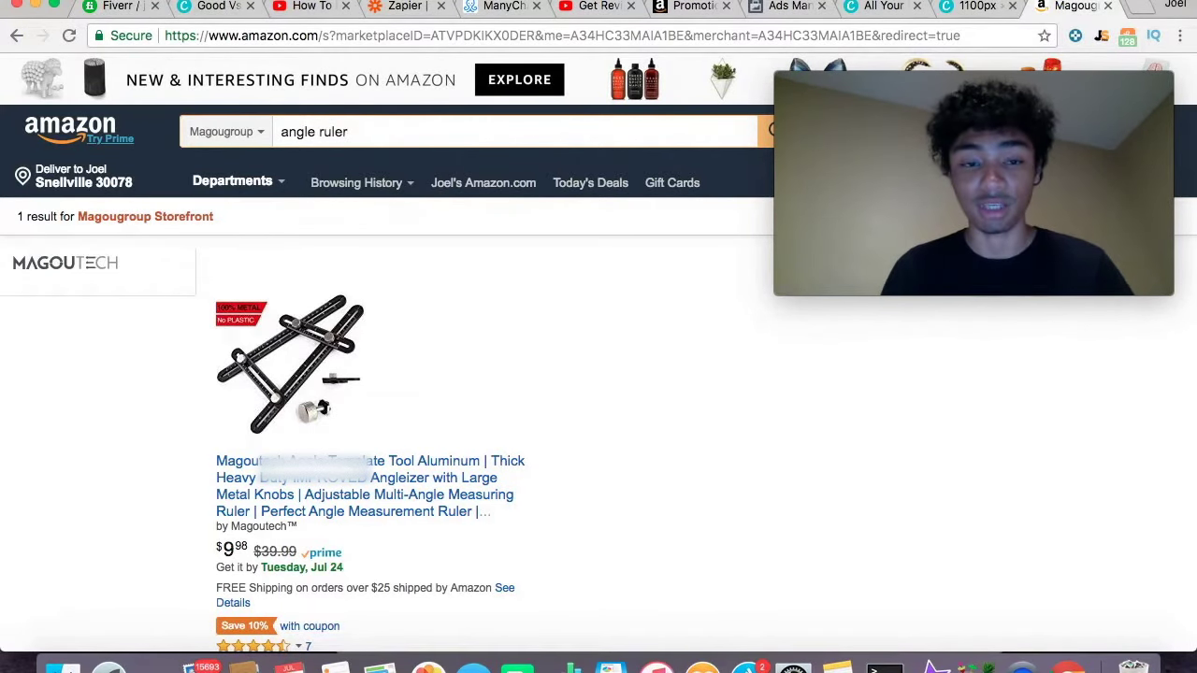
left_click(767, 140)
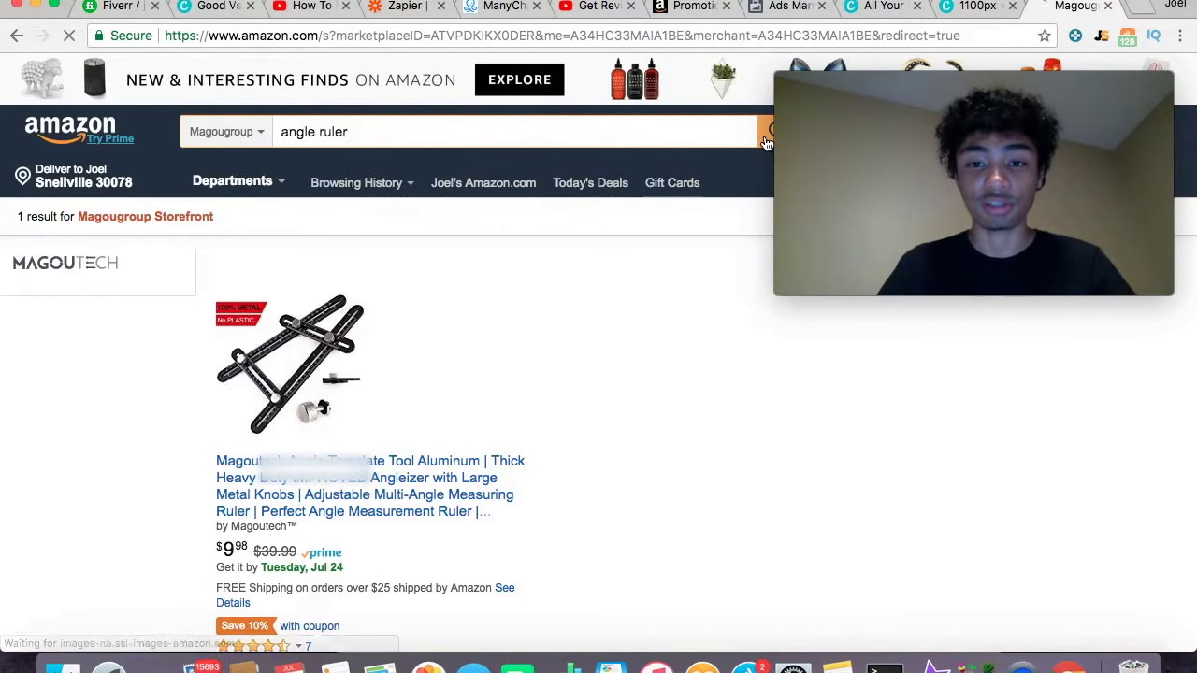
Select the web address of the storefront search results and return to the ad's link settings in Ads Manager
left_click(625, 36)
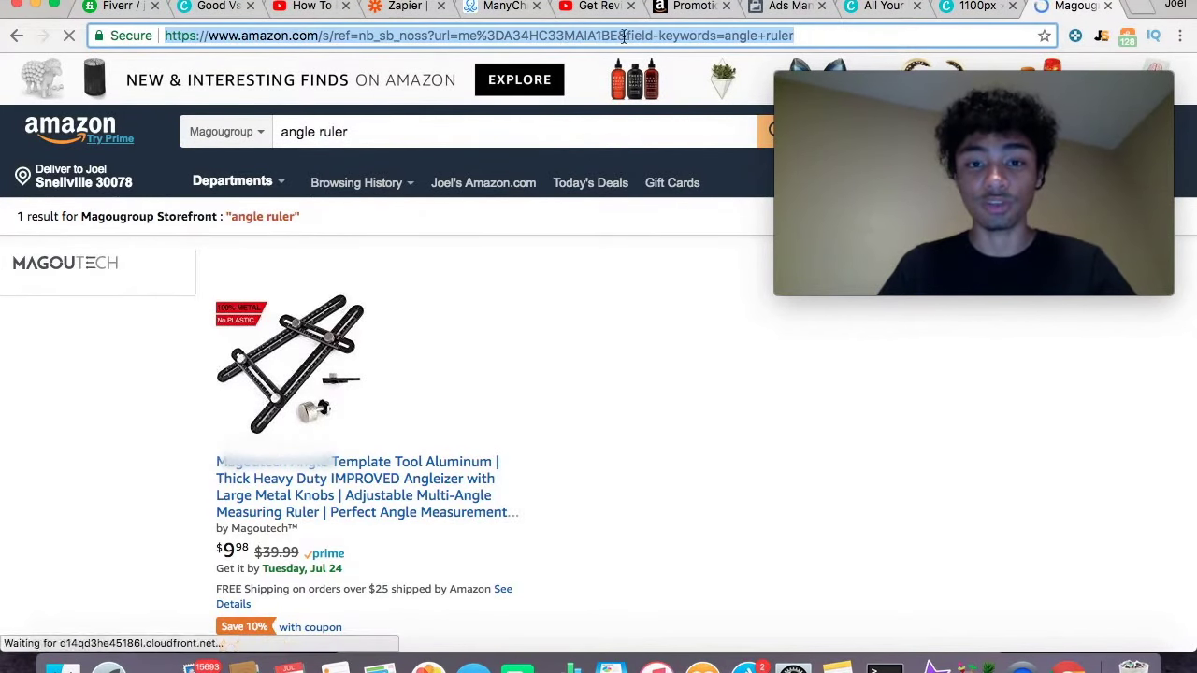
left_click(780, 8)
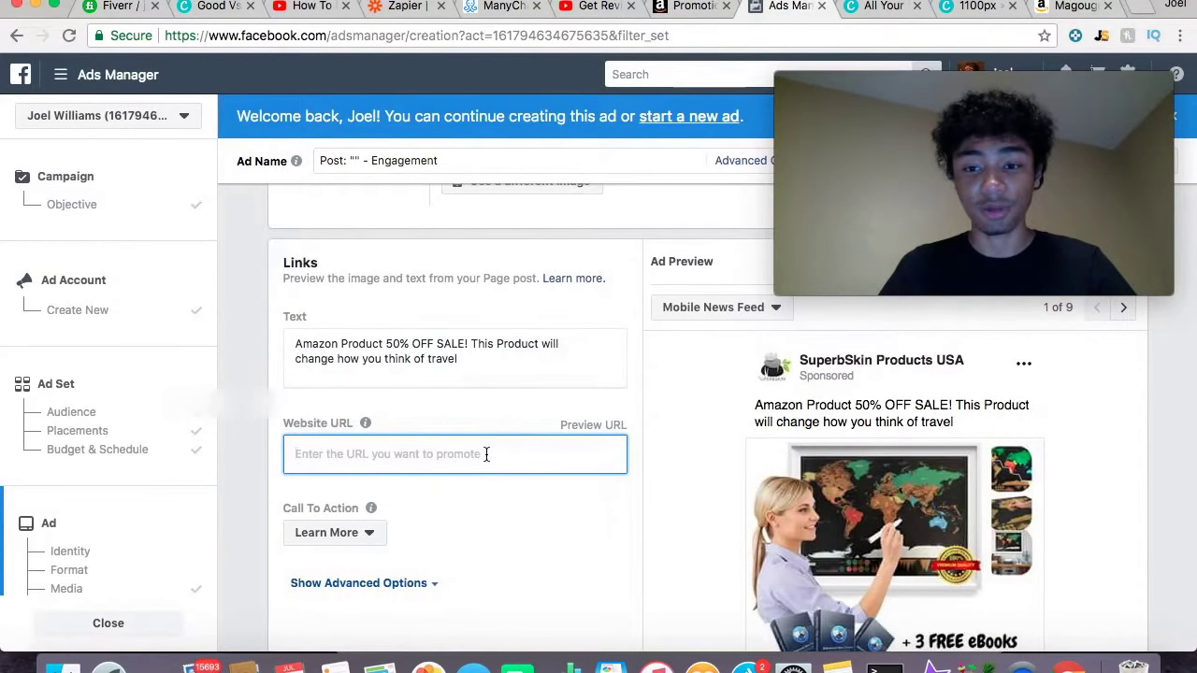
scroll(629, 307, "down", 3)
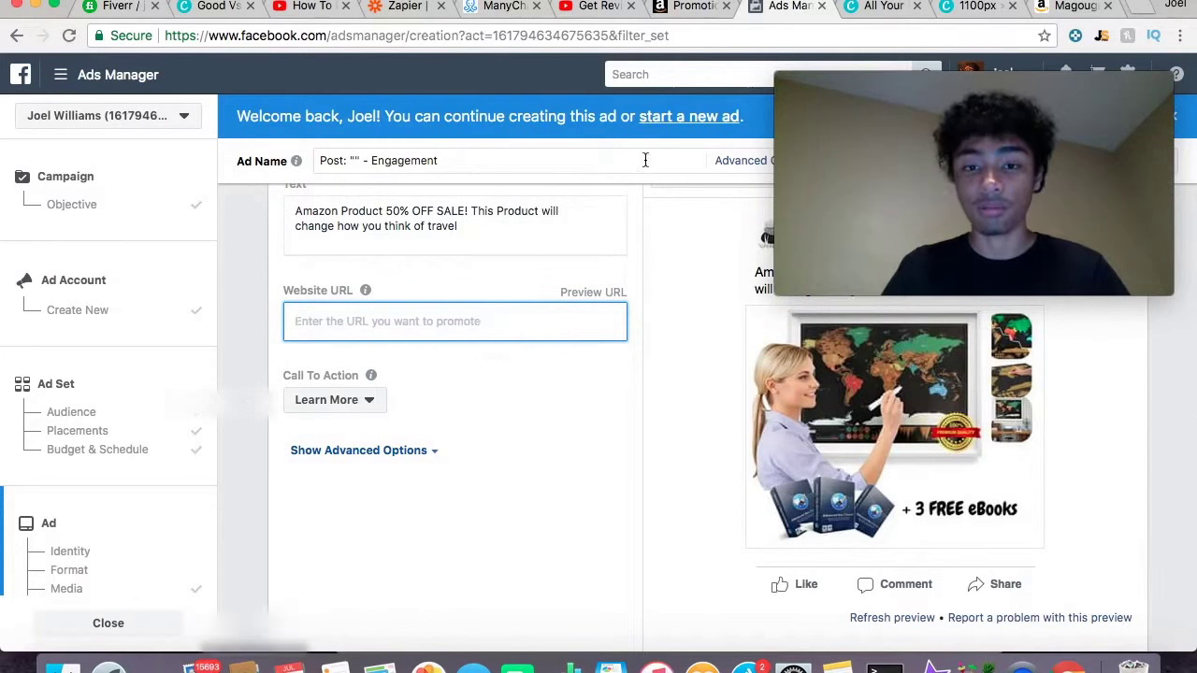
Switch to Amazon Seller Central and start a new Percentage Off promotion
left_click(689, 16)
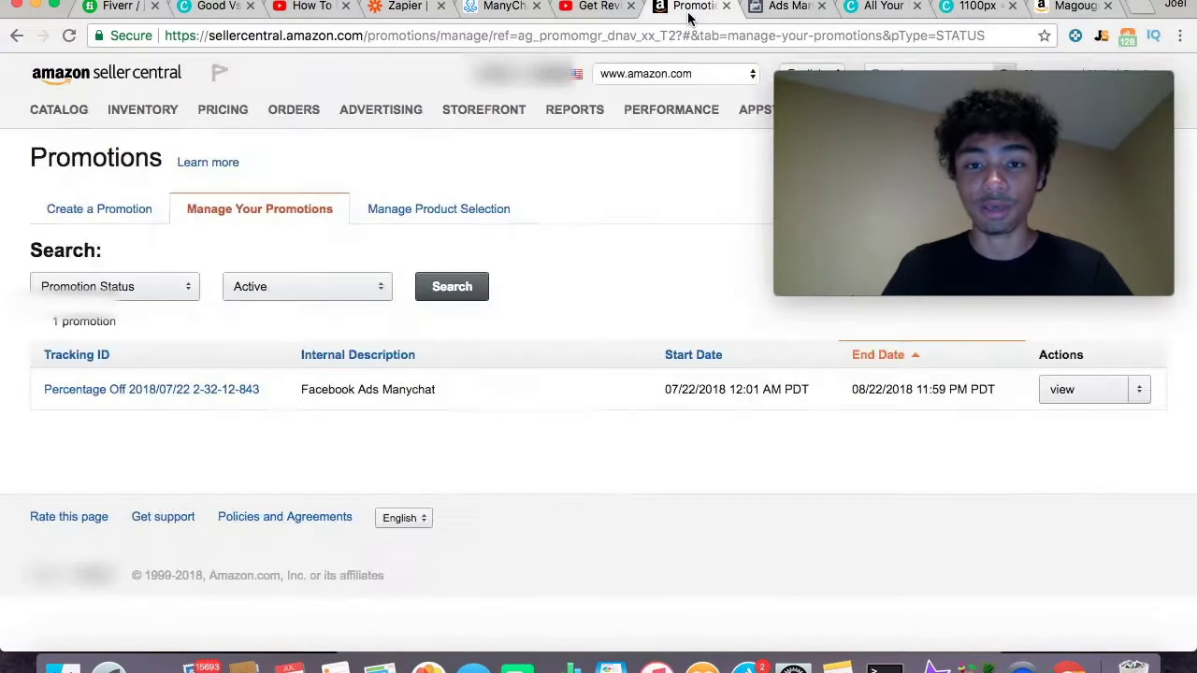
mouse_move(947, 99)
left_click_drag(945, 81, 921, 79)
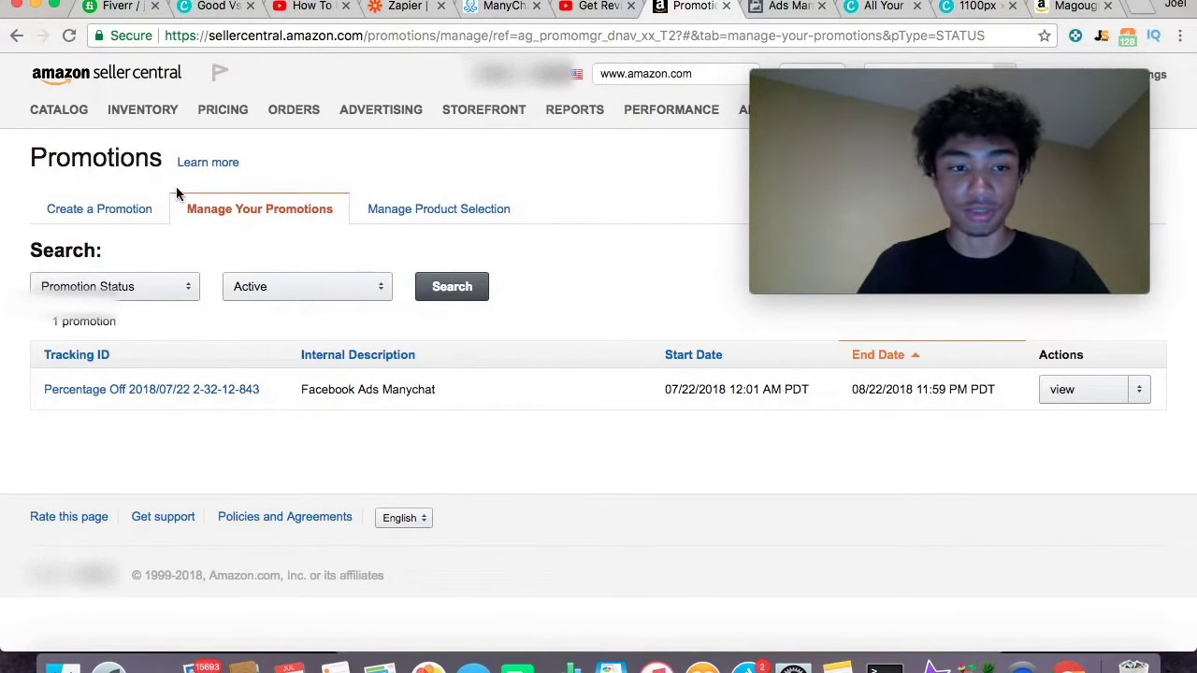
mouse_move(247, 124)
mouse_move(378, 114)
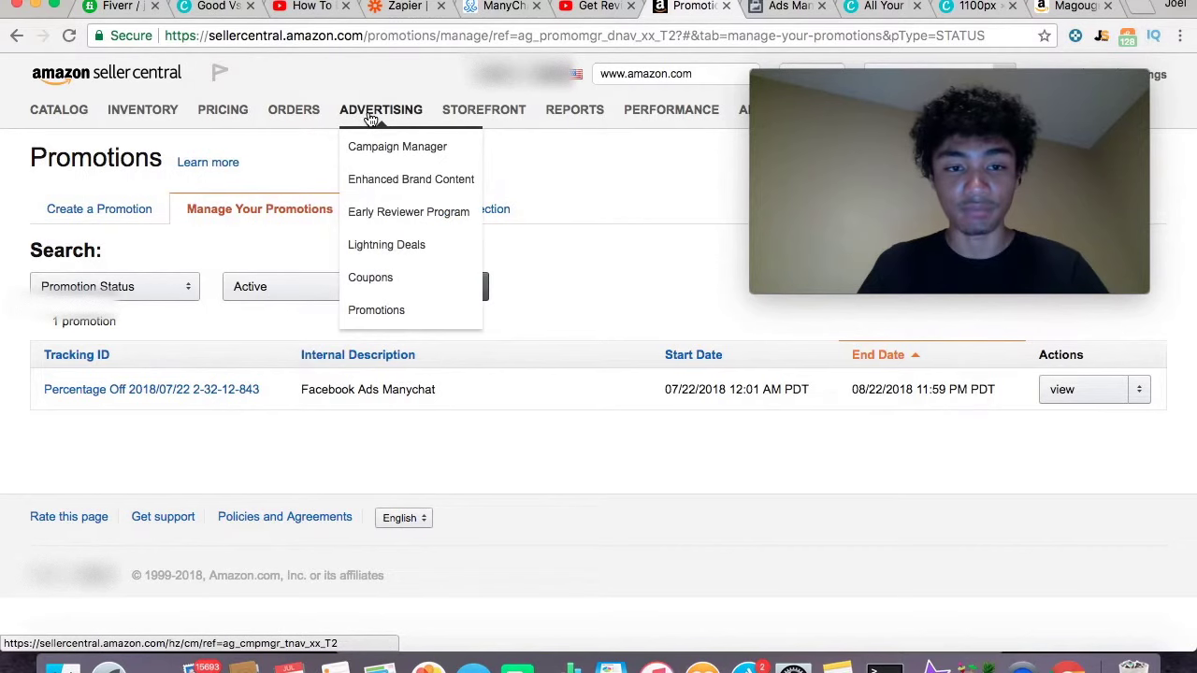
left_click(397, 309)
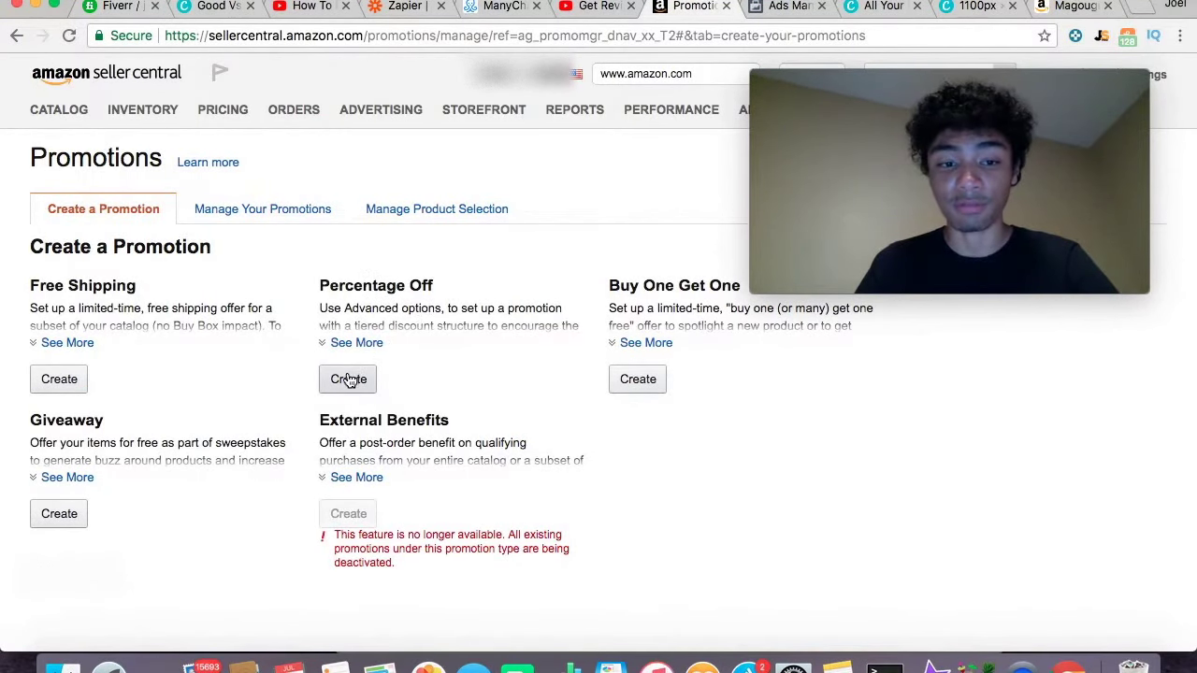
left_click(348, 380)
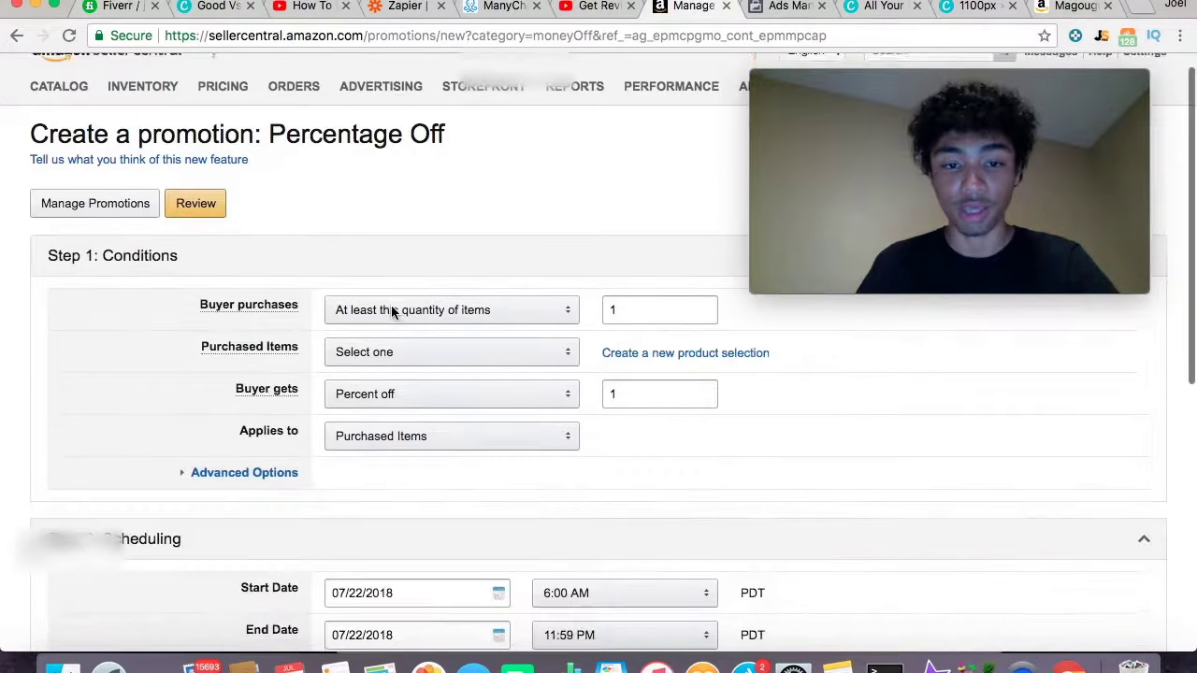
Examine the minimum purchase quantity and the purchased-items choices in the promotion's Conditions section
scroll(393, 313, "down", 2)
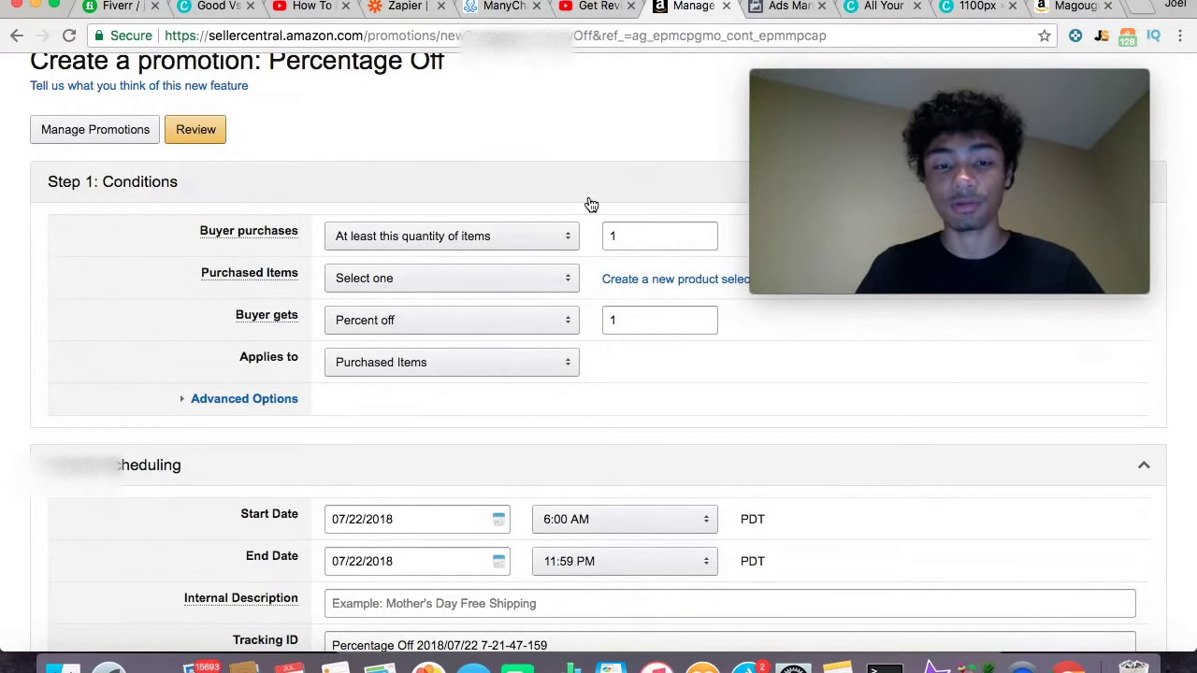
left_click(614, 244)
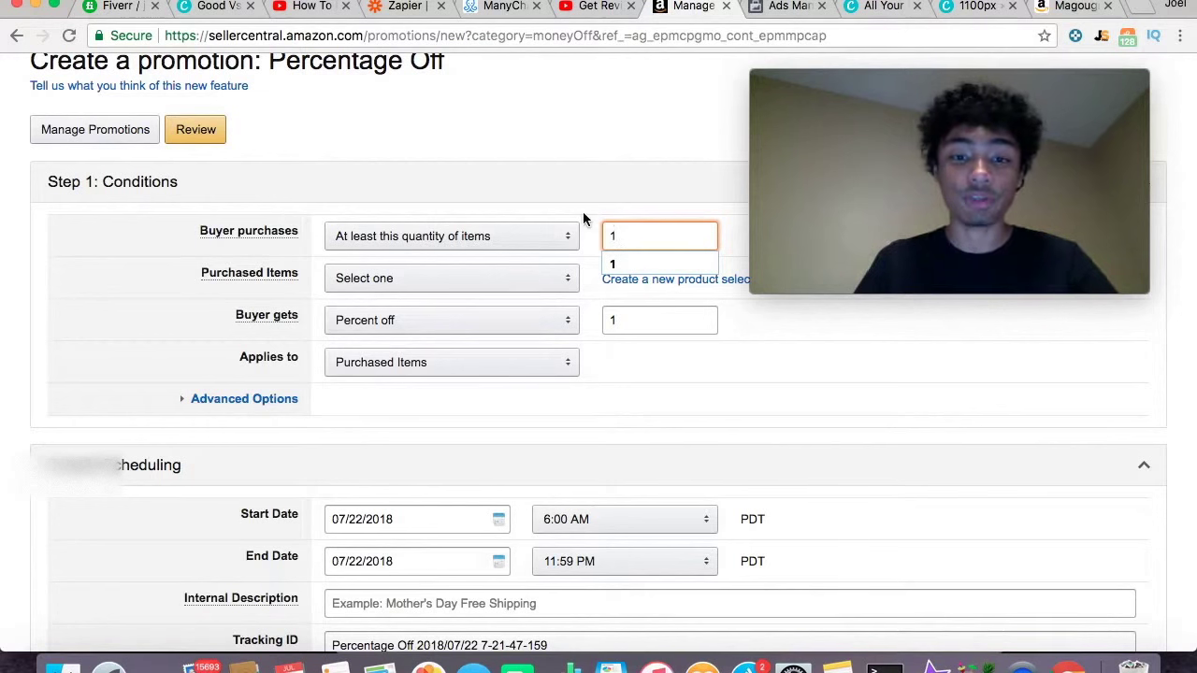
left_click(532, 181)
scroll(572, 231, "up", 1)
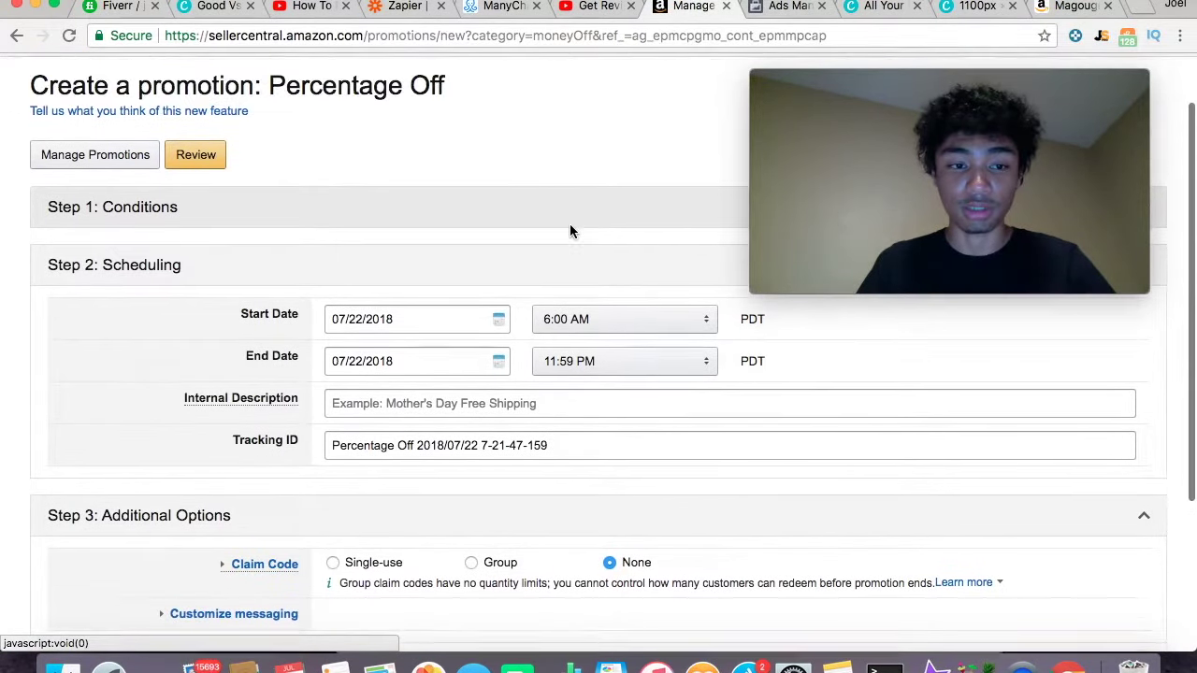
scroll(542, 243, "up", 1)
left_click(508, 245)
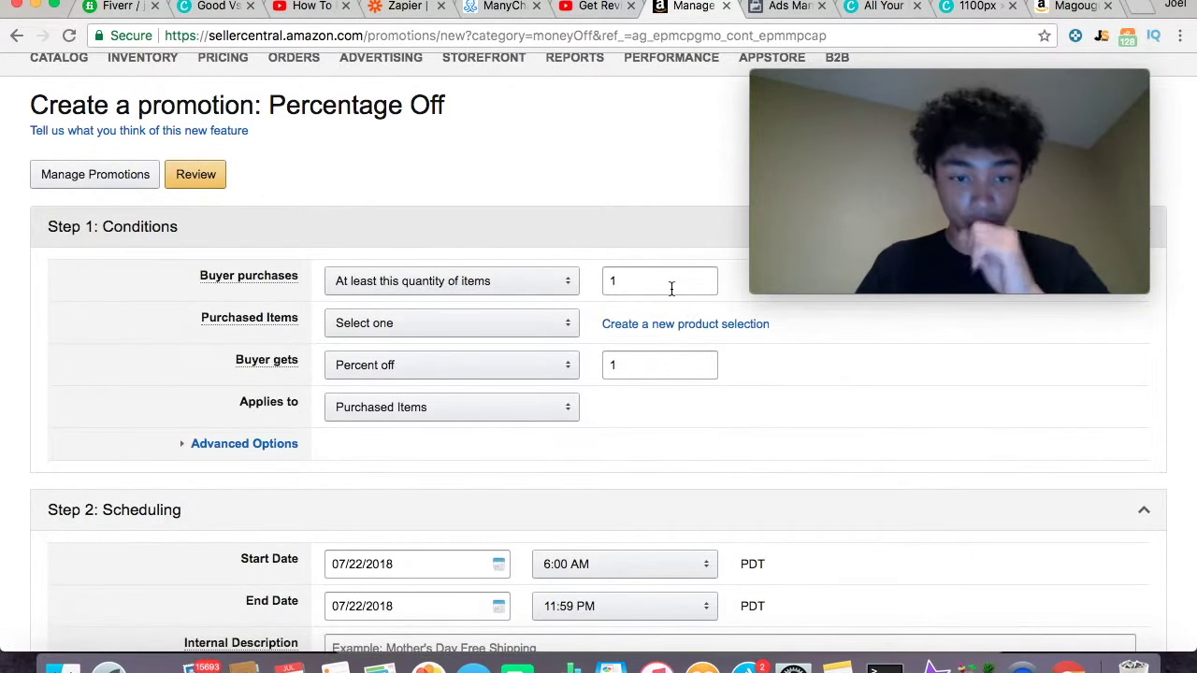
left_click(500, 318)
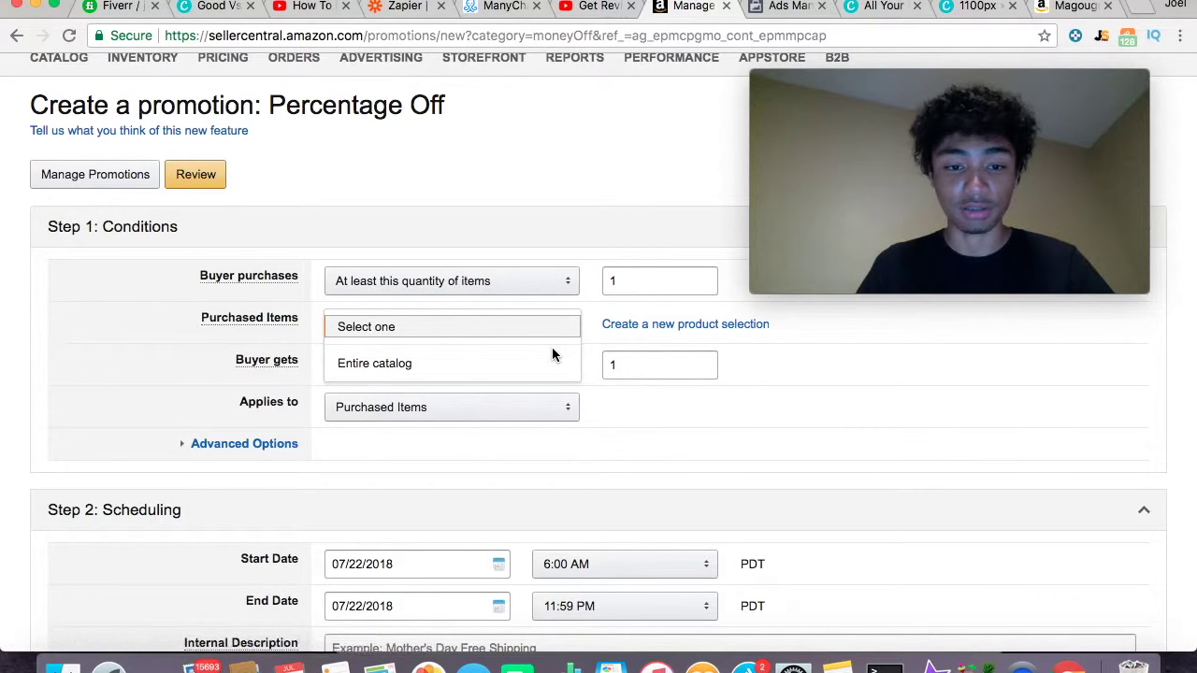
left_click(580, 224)
Set the promotion's discount to 90 percent off the purchased items
left_click(467, 286)
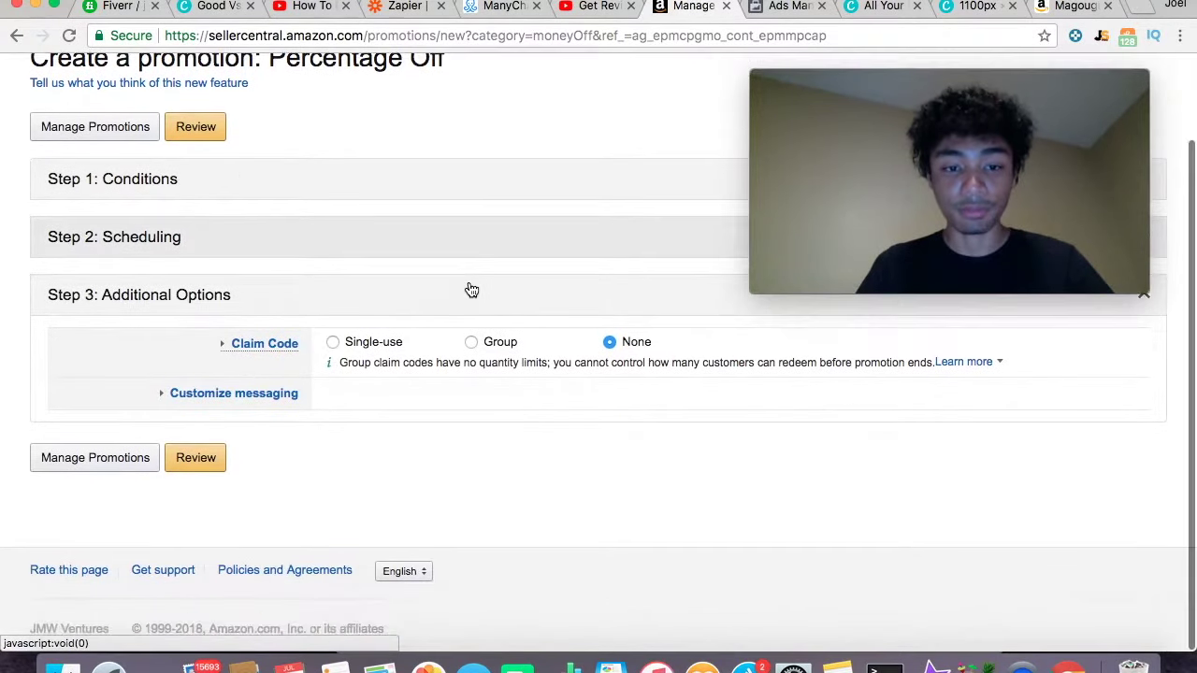
left_click(425, 190)
scroll(393, 290, "down", 1)
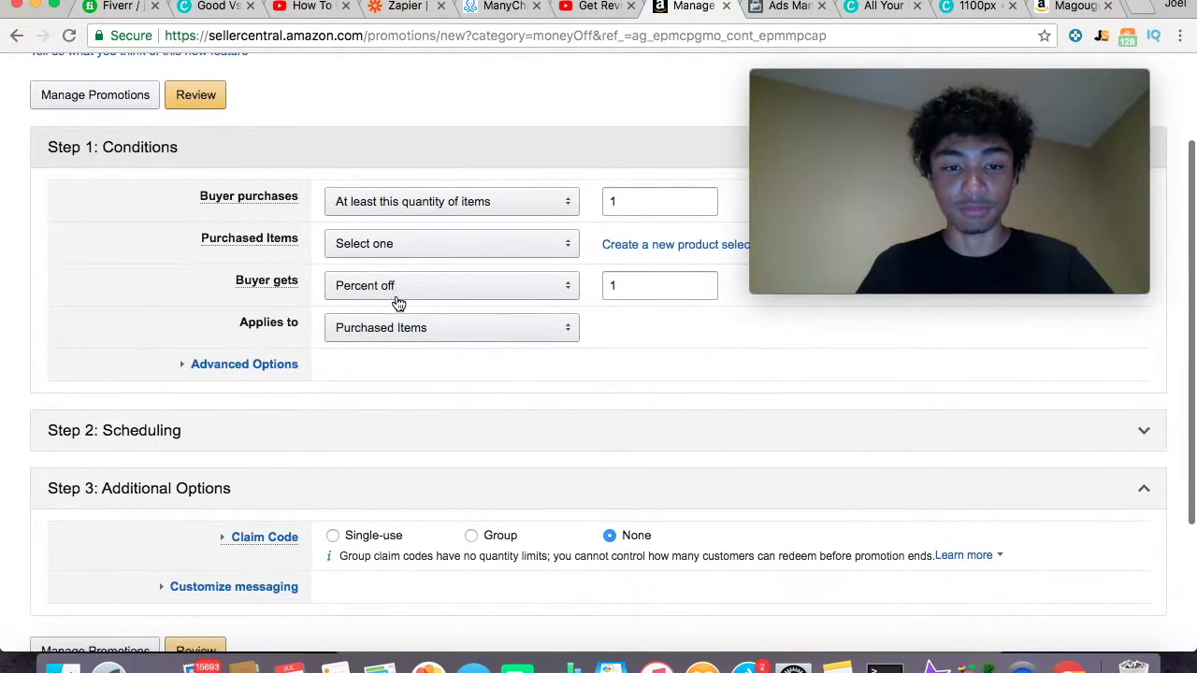
left_click(629, 289)
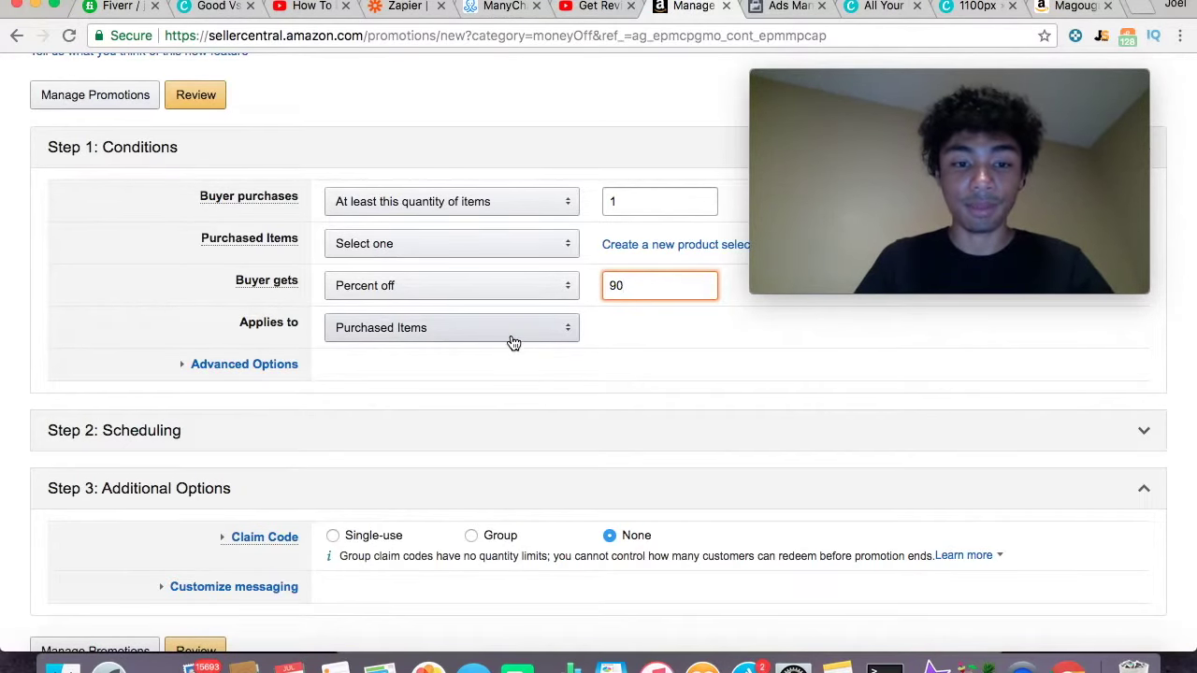
Look through the available start times in the promotion's Scheduling section without changing the schedule
scroll(346, 364, "down", 3)
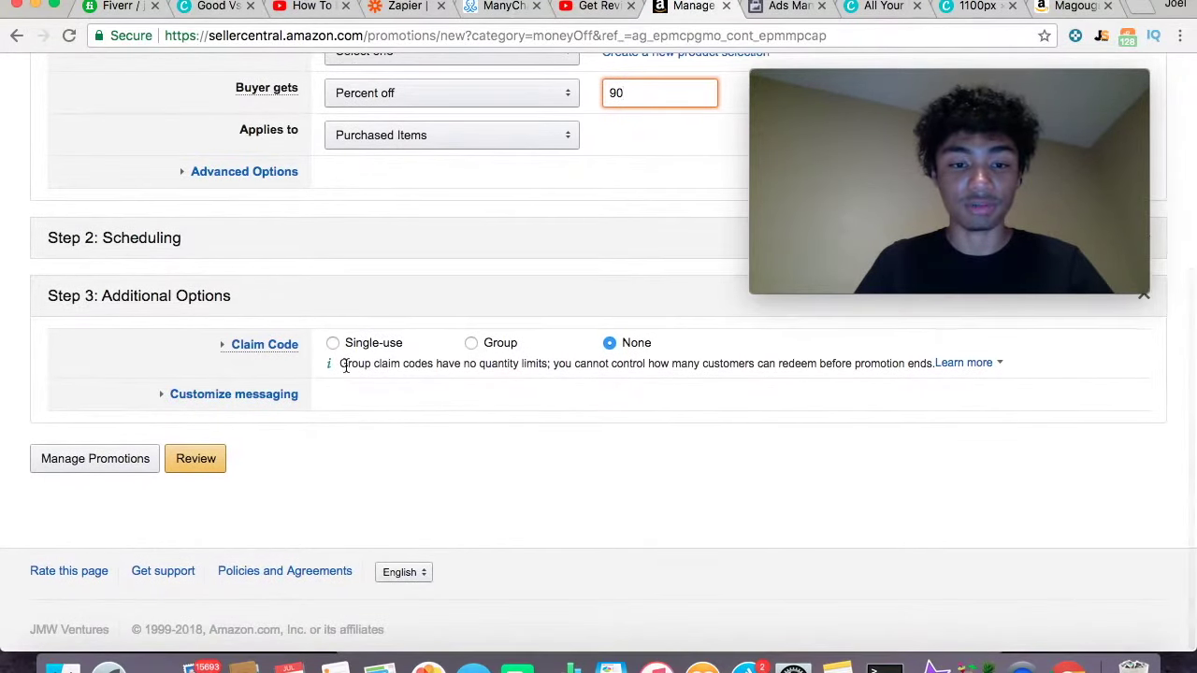
left_click(282, 224)
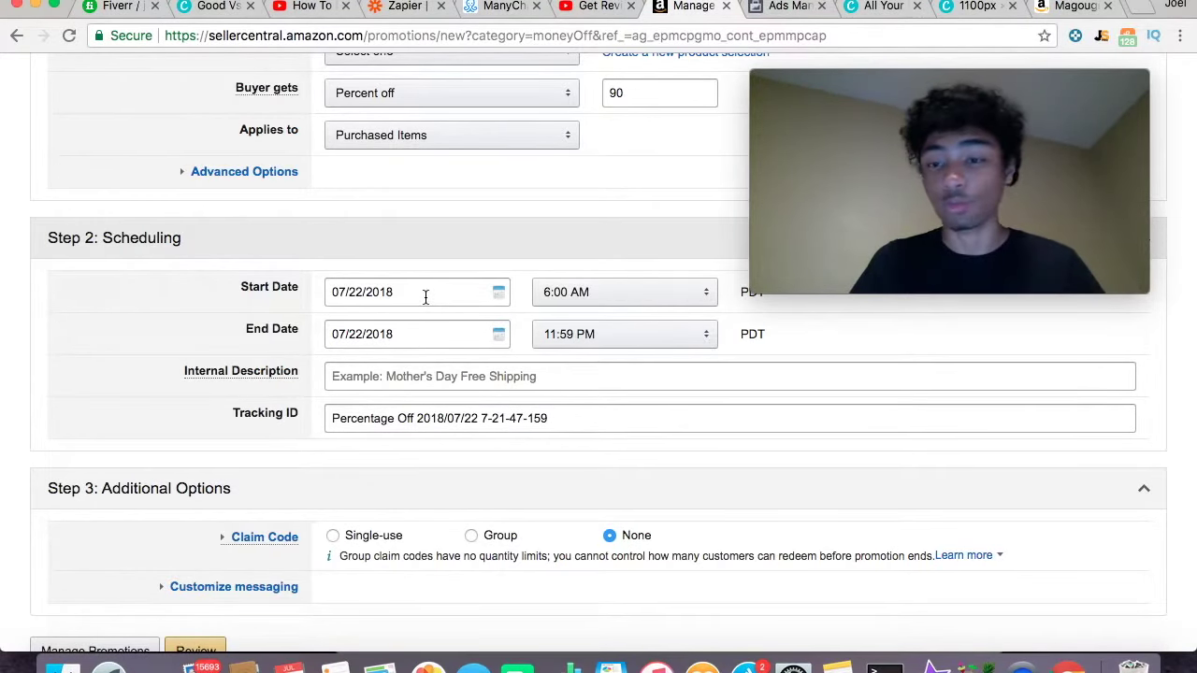
left_click(584, 304)
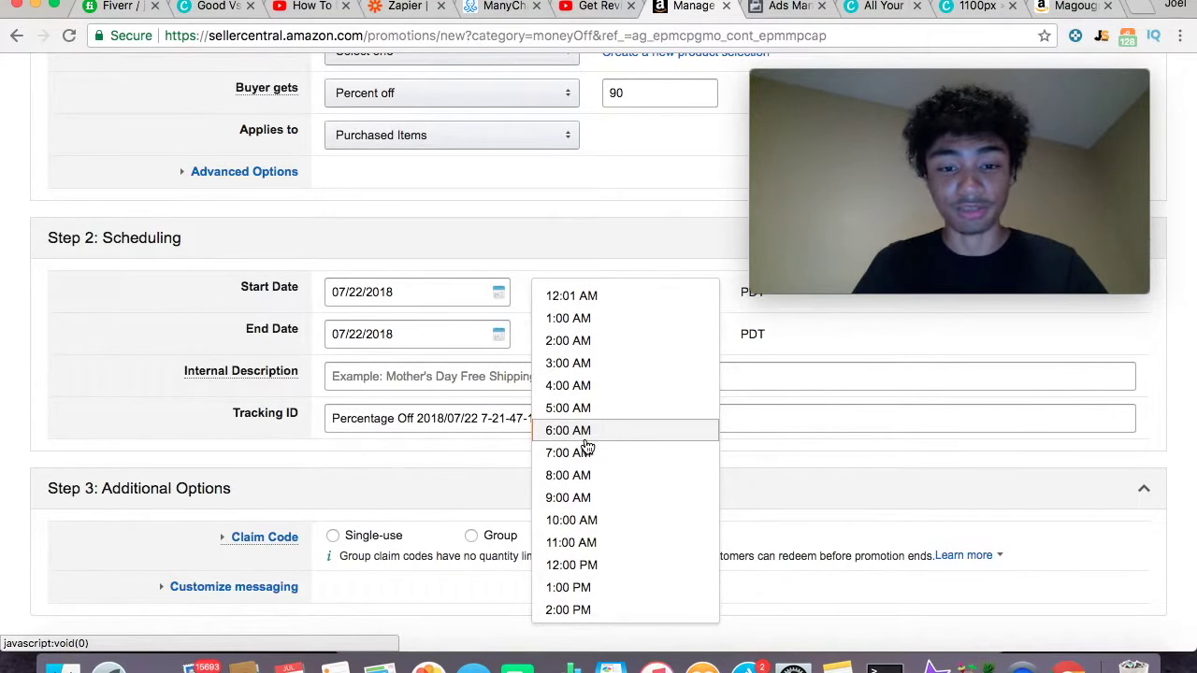
key("Up")
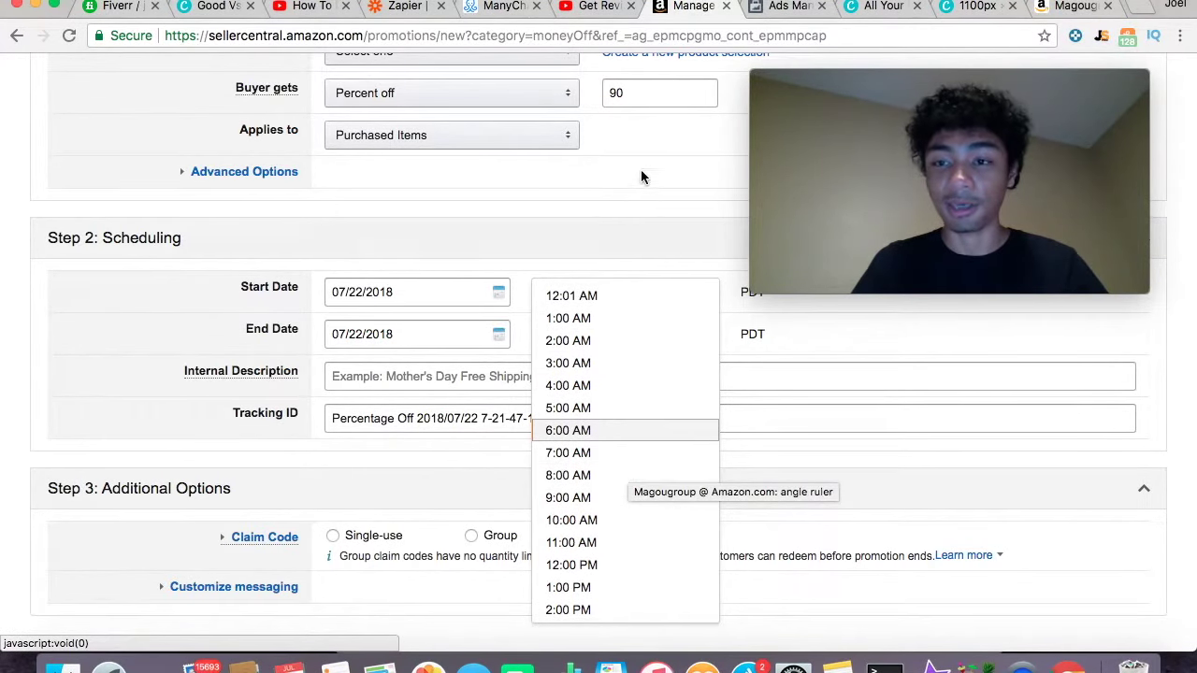
left_click(572, 231)
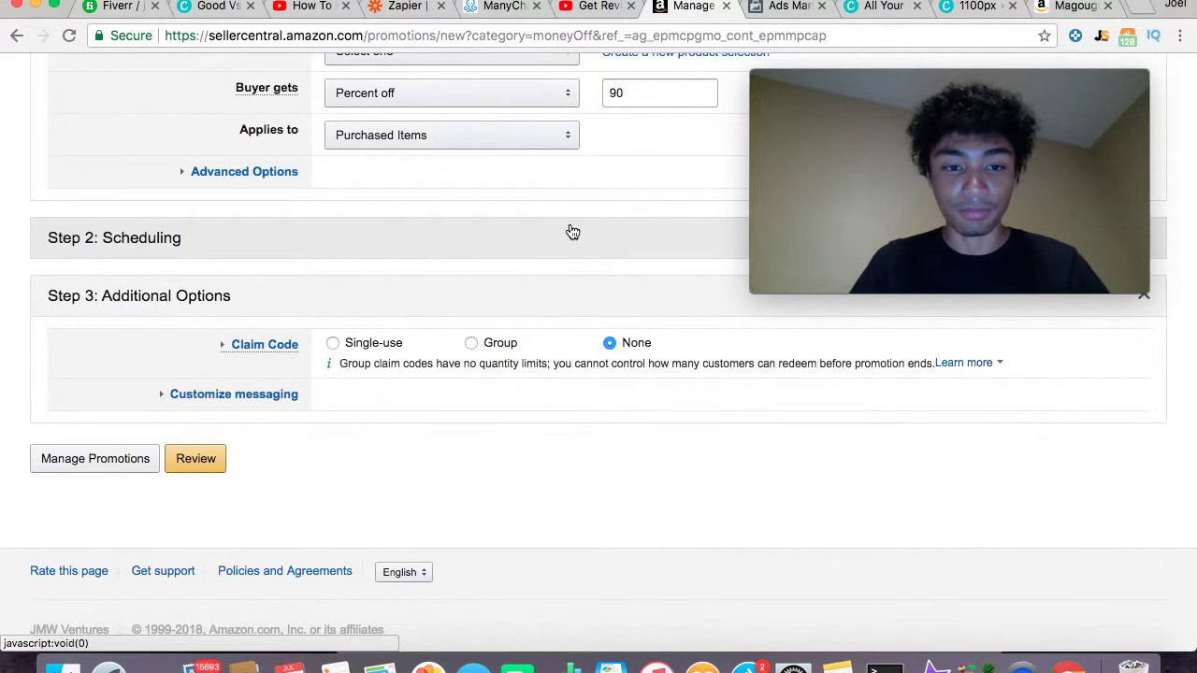
left_click(572, 231)
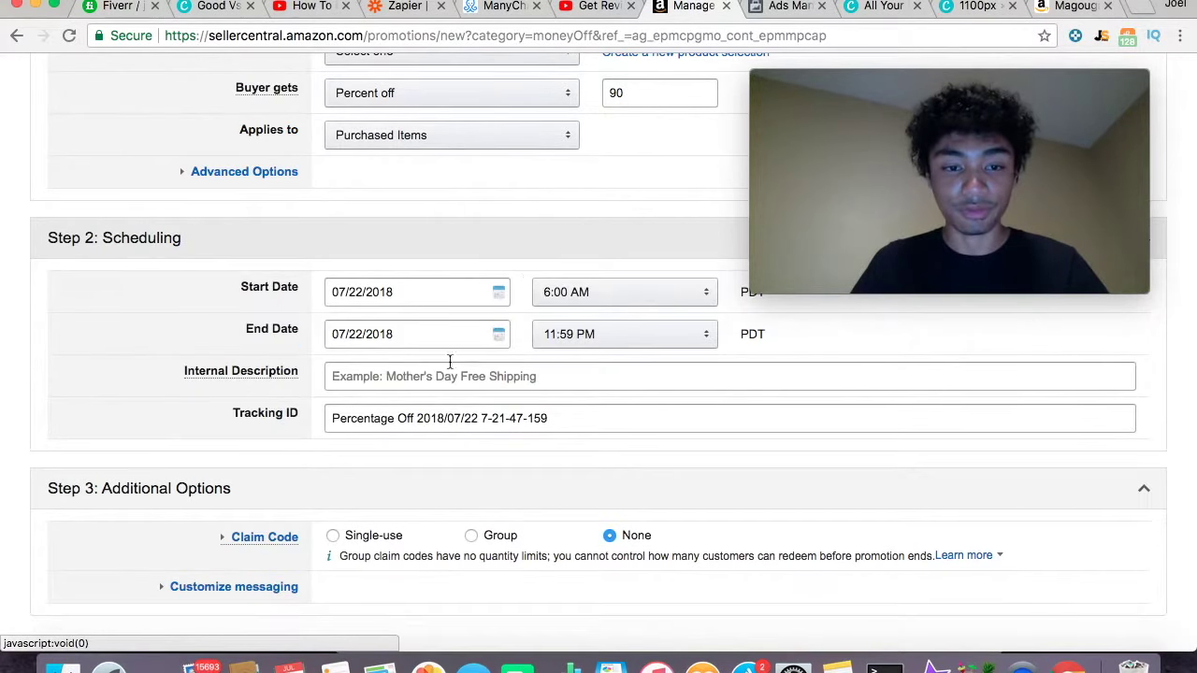
Enter "fb ad codes" as the promotion's internal description
left_click(548, 373)
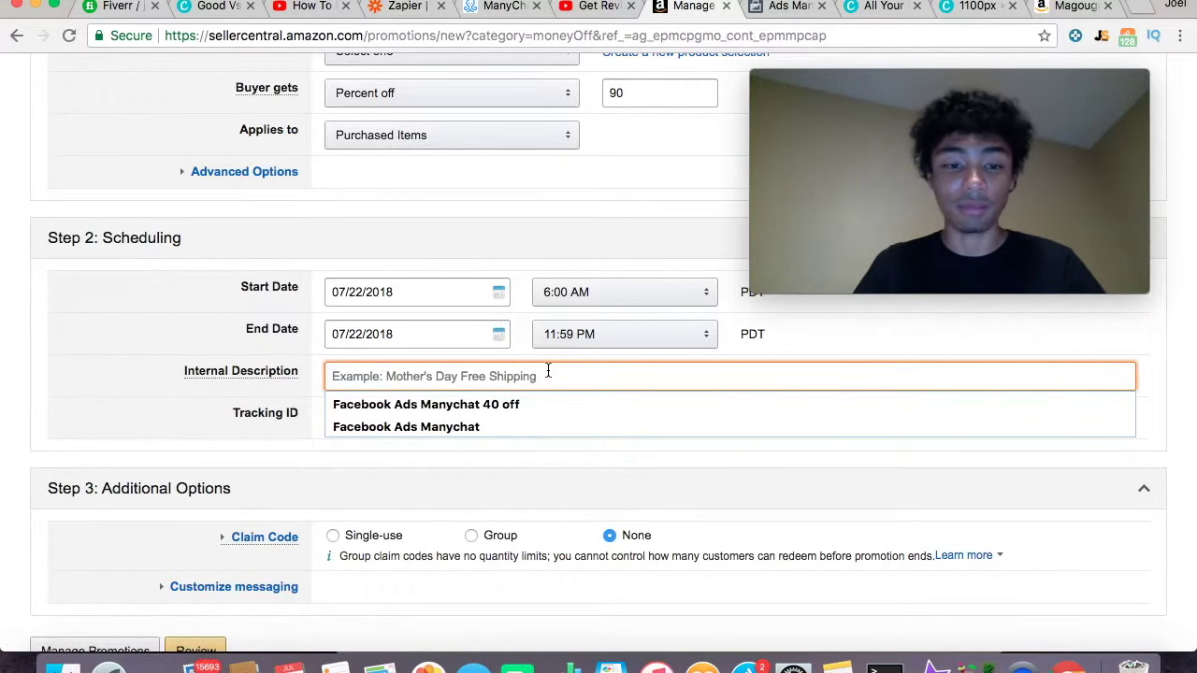
type("fb ")
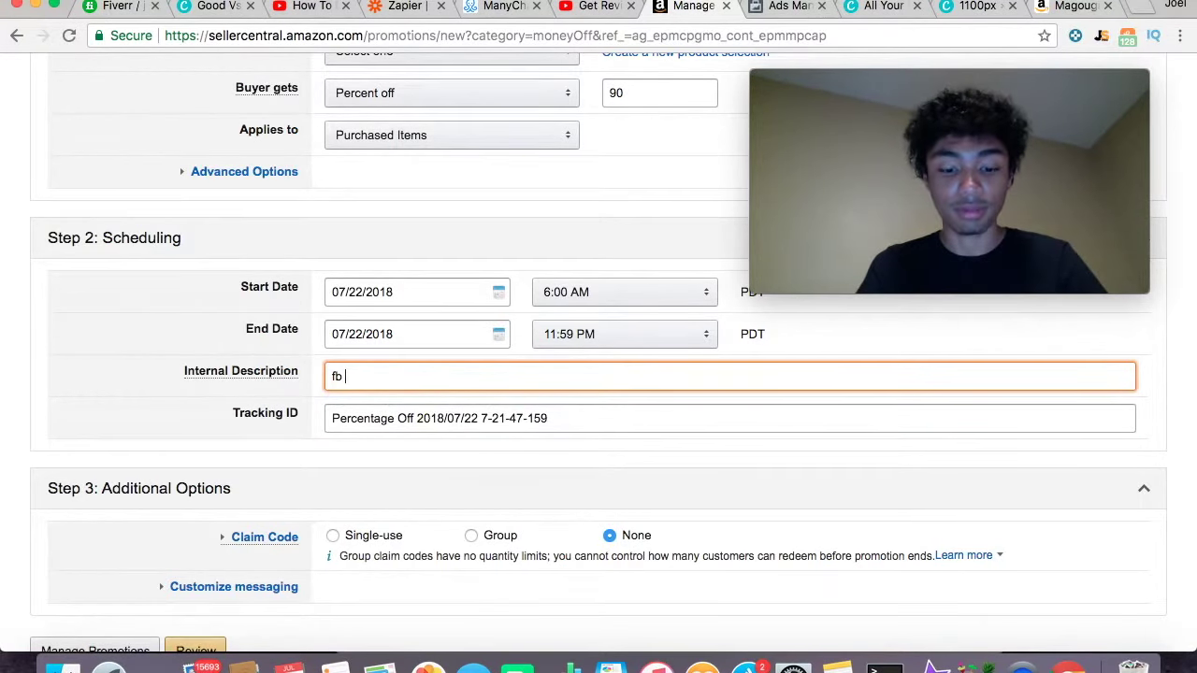
type("ad codes")
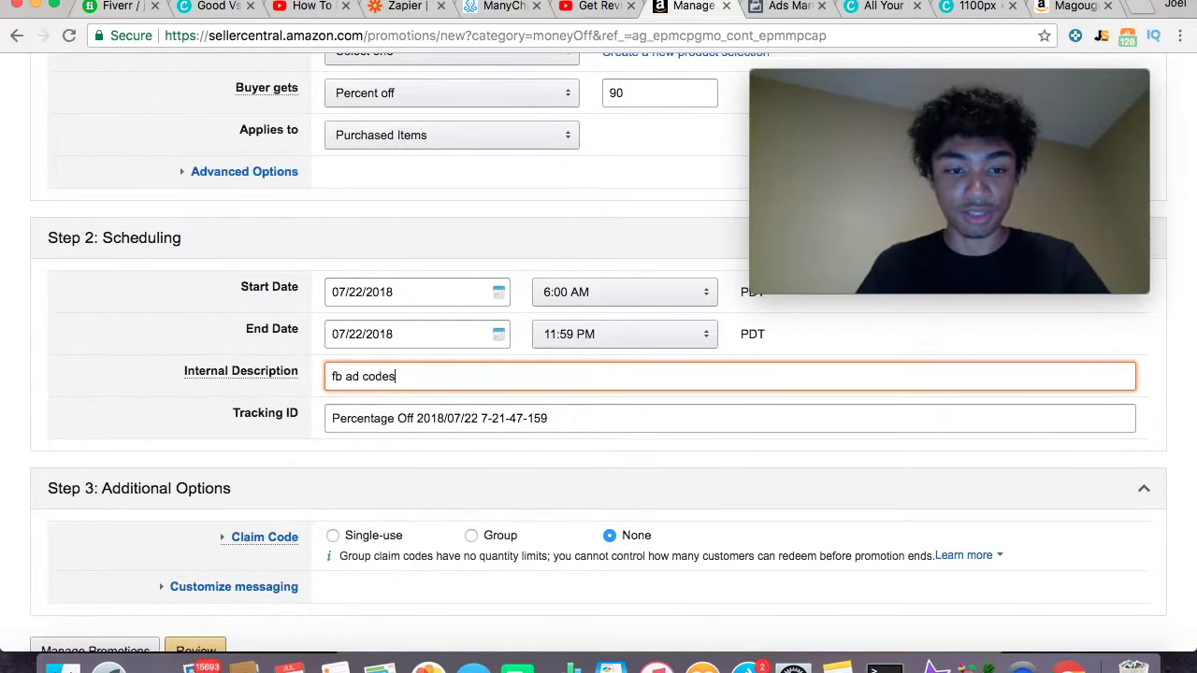
Choose a Single-use claim code for the promotion and submit it for review
scroll(395, 440, "down", 2)
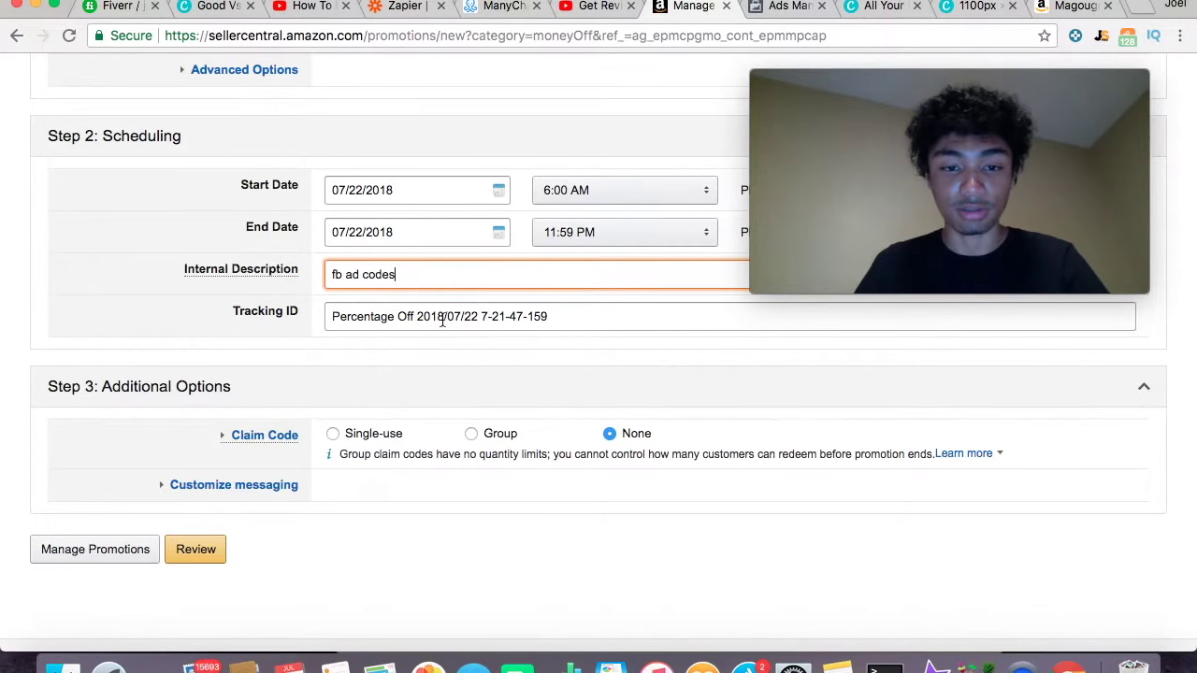
scroll(441, 315, "down", 1)
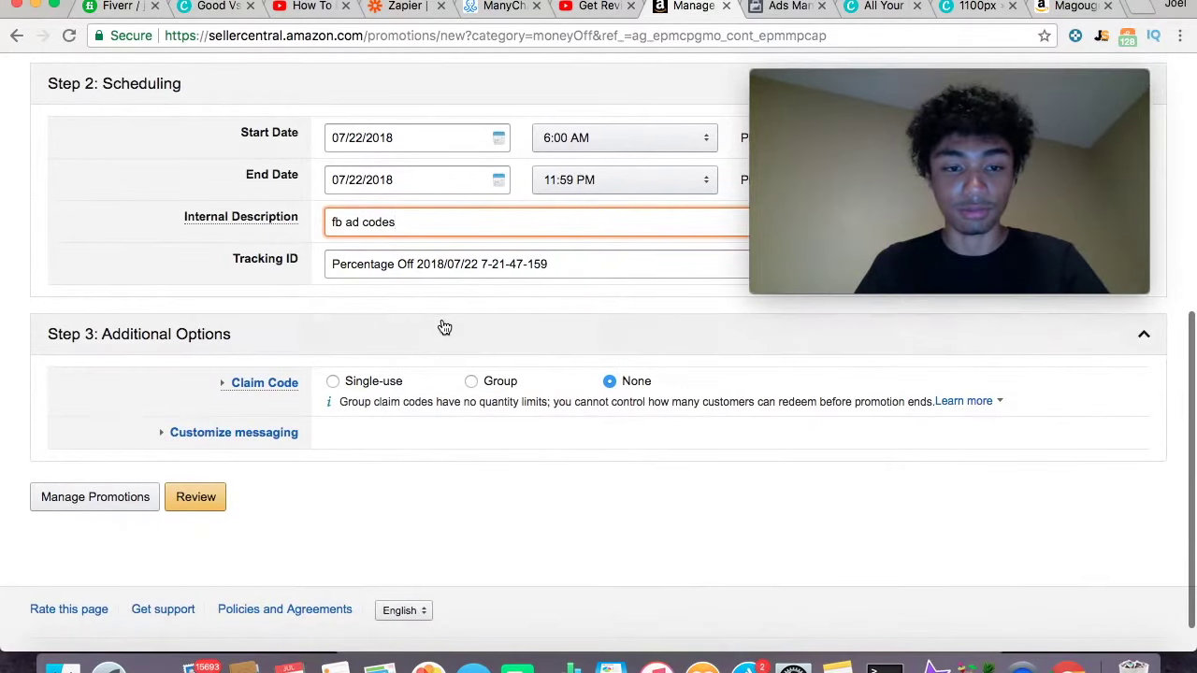
left_click(346, 384)
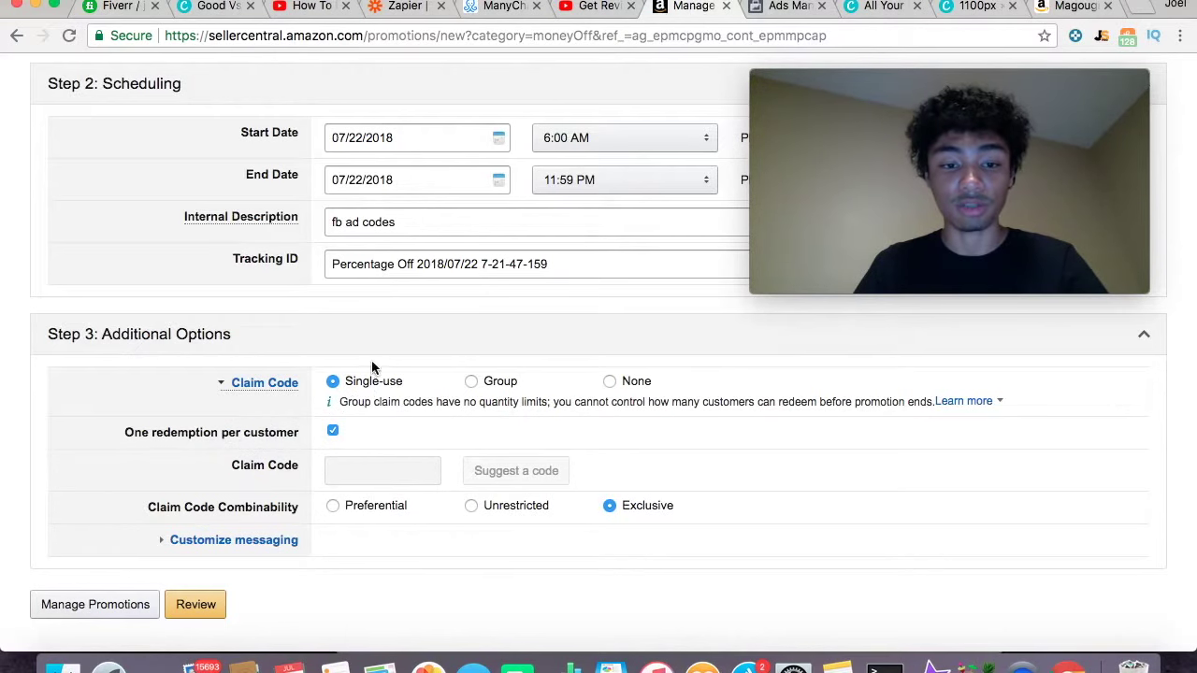
scroll(366, 382, "down", 2)
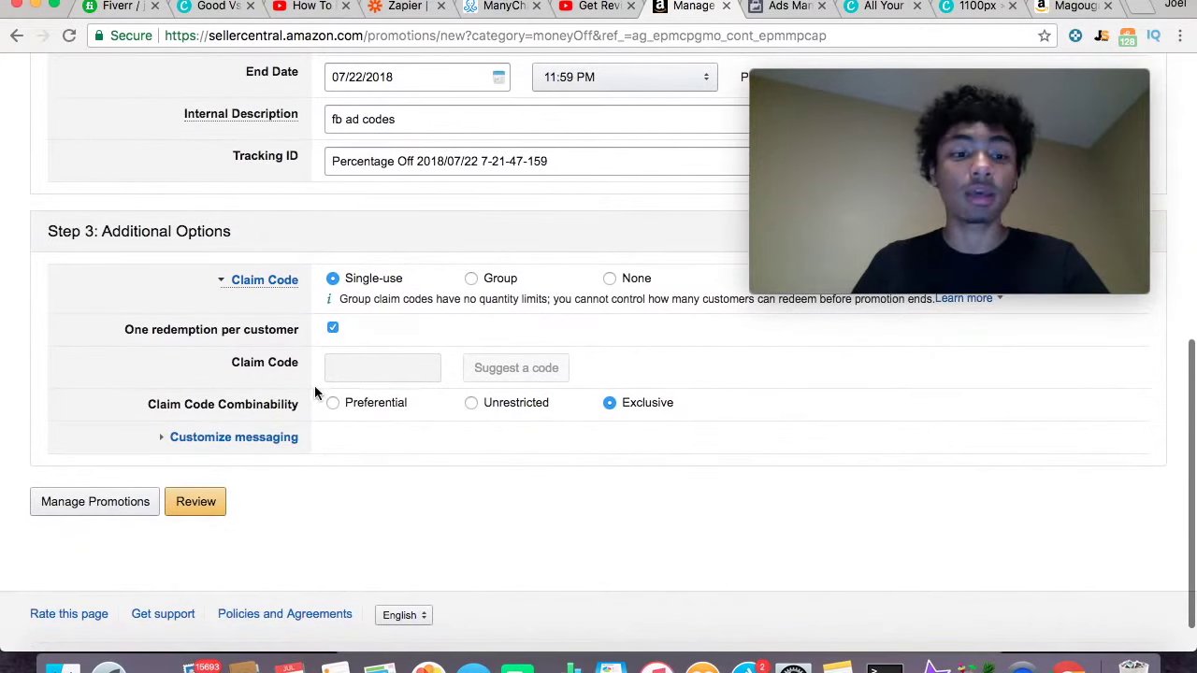
left_click(199, 503)
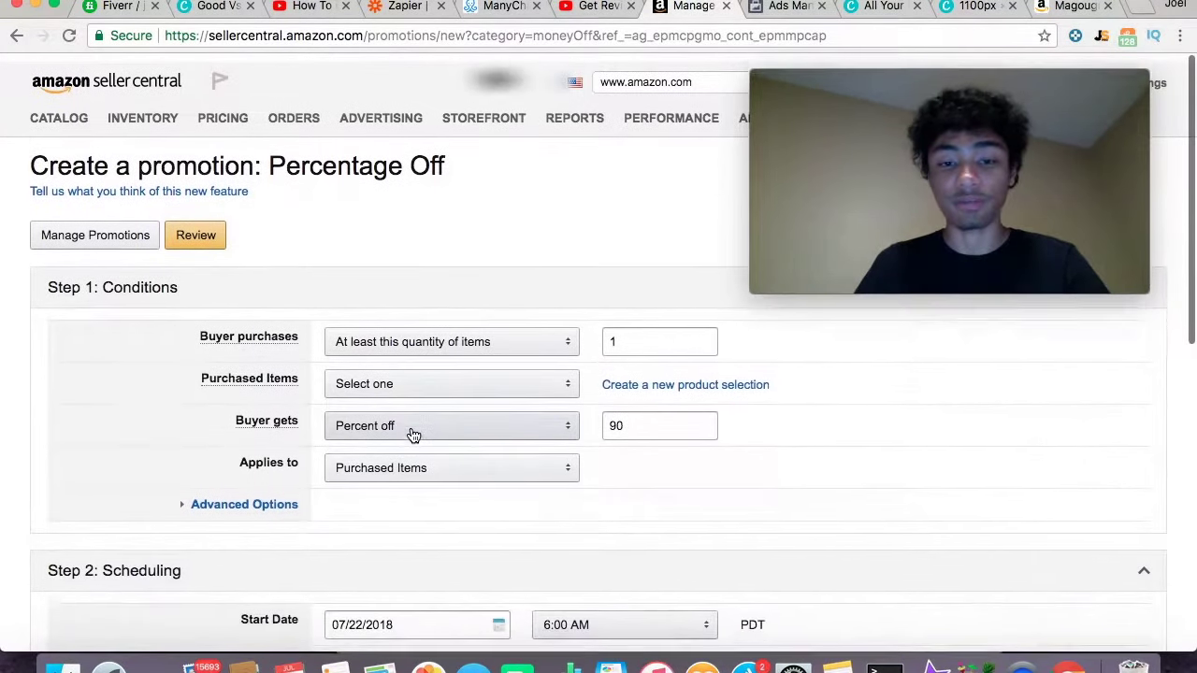
Leave the promotion form for the Promotions overview and check the active promotions and the promotion types on offer
mouse_move(273, 129)
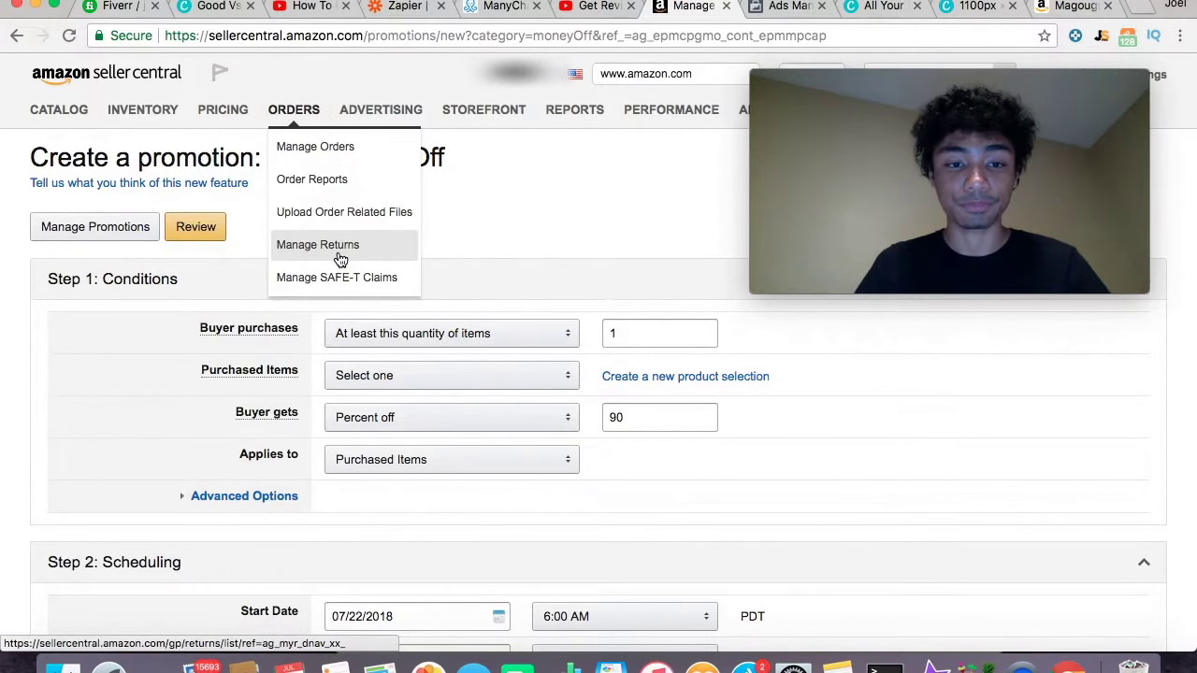
mouse_move(387, 112)
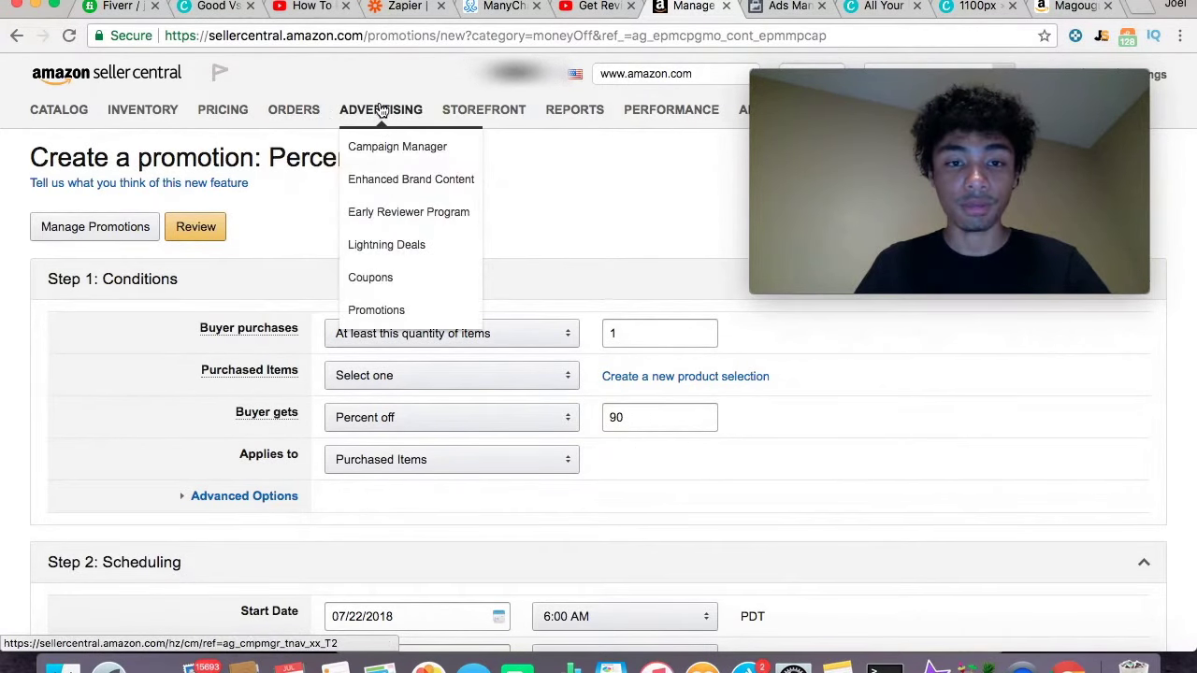
left_click(412, 313)
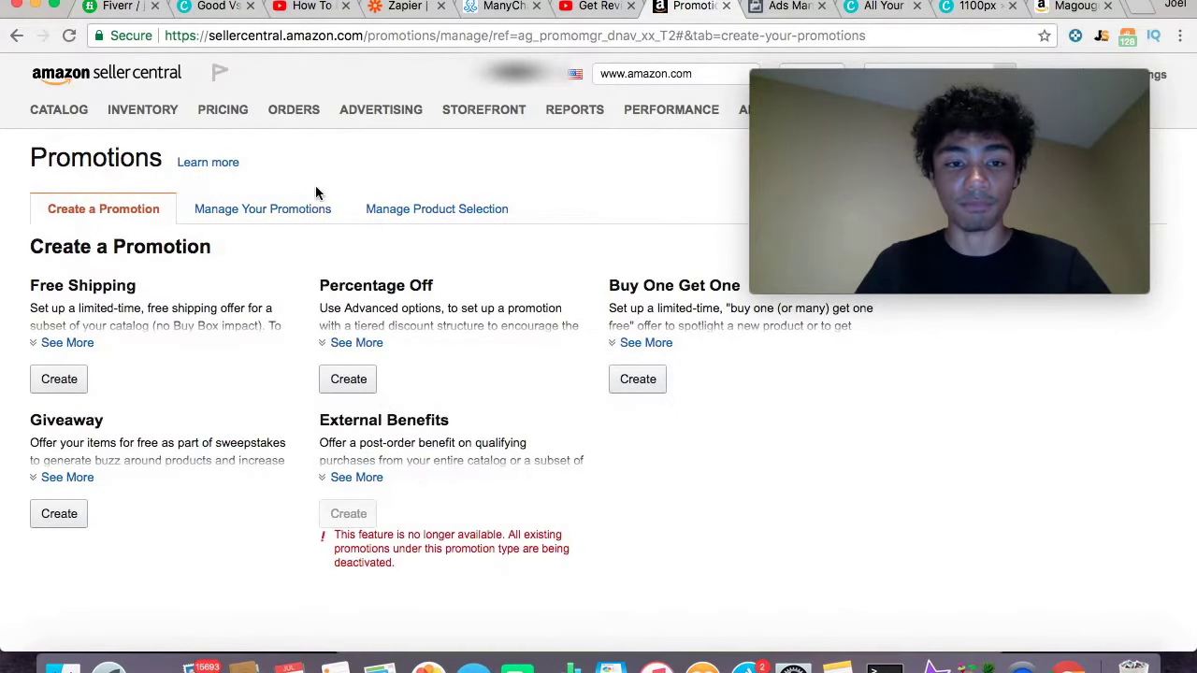
left_click(275, 217)
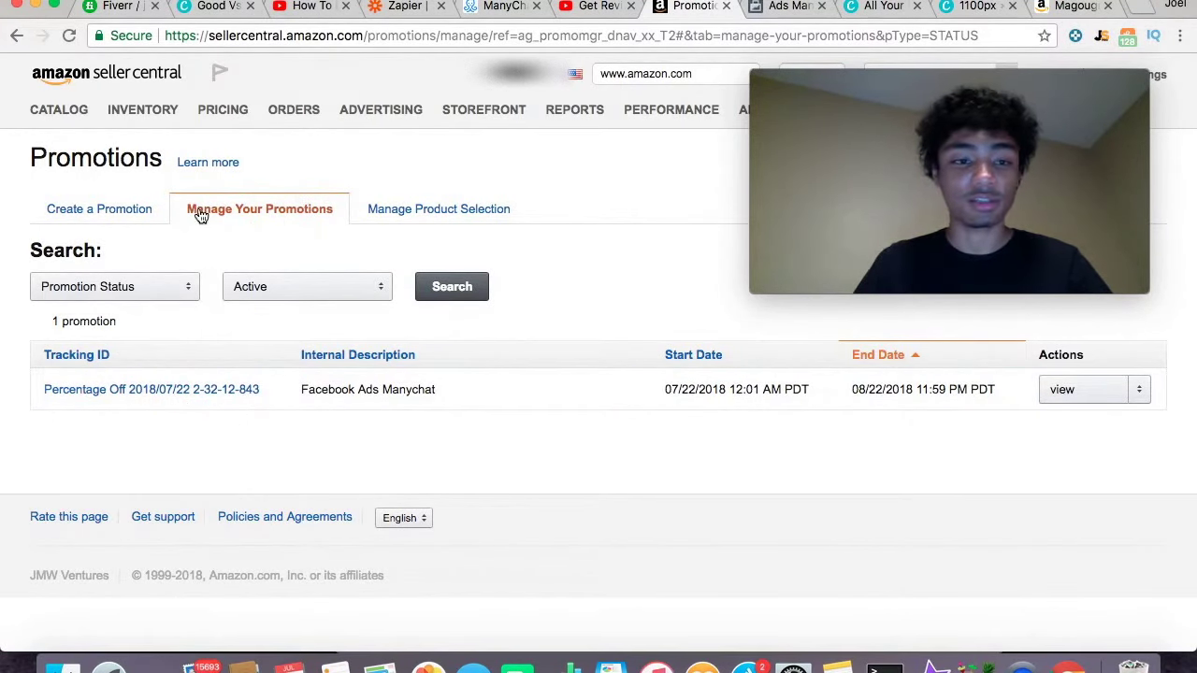
left_click(130, 211)
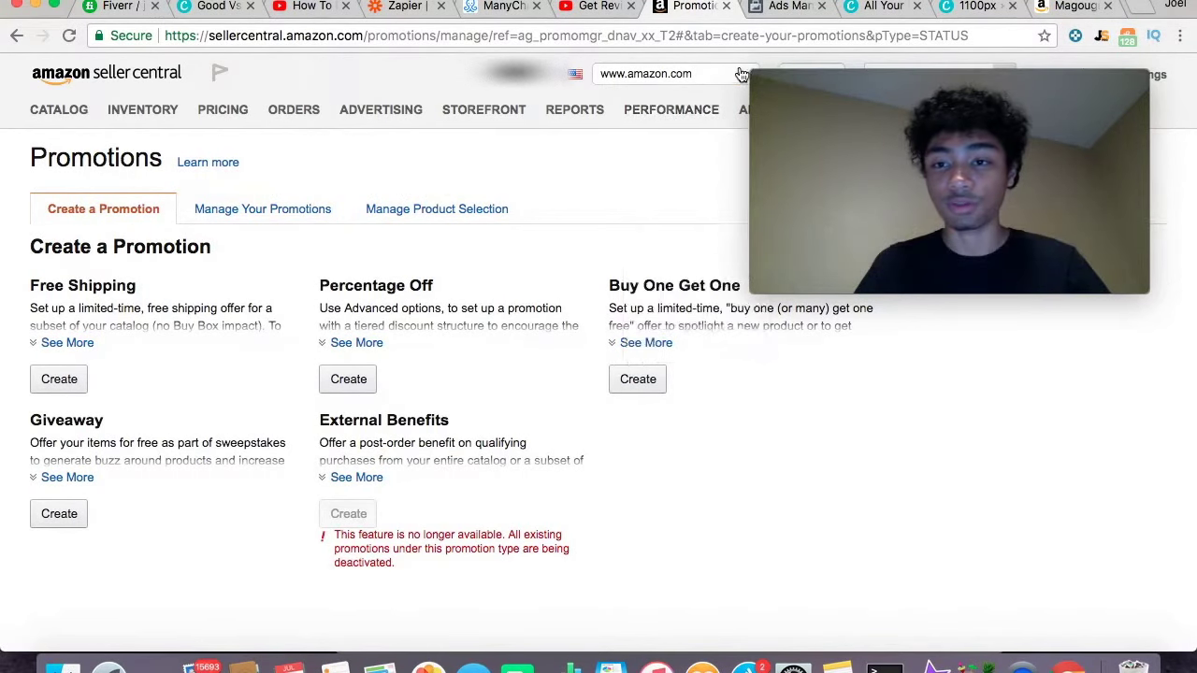
Return to the ad in Ads Manager and look over its link, image and format settings
left_click(778, 10)
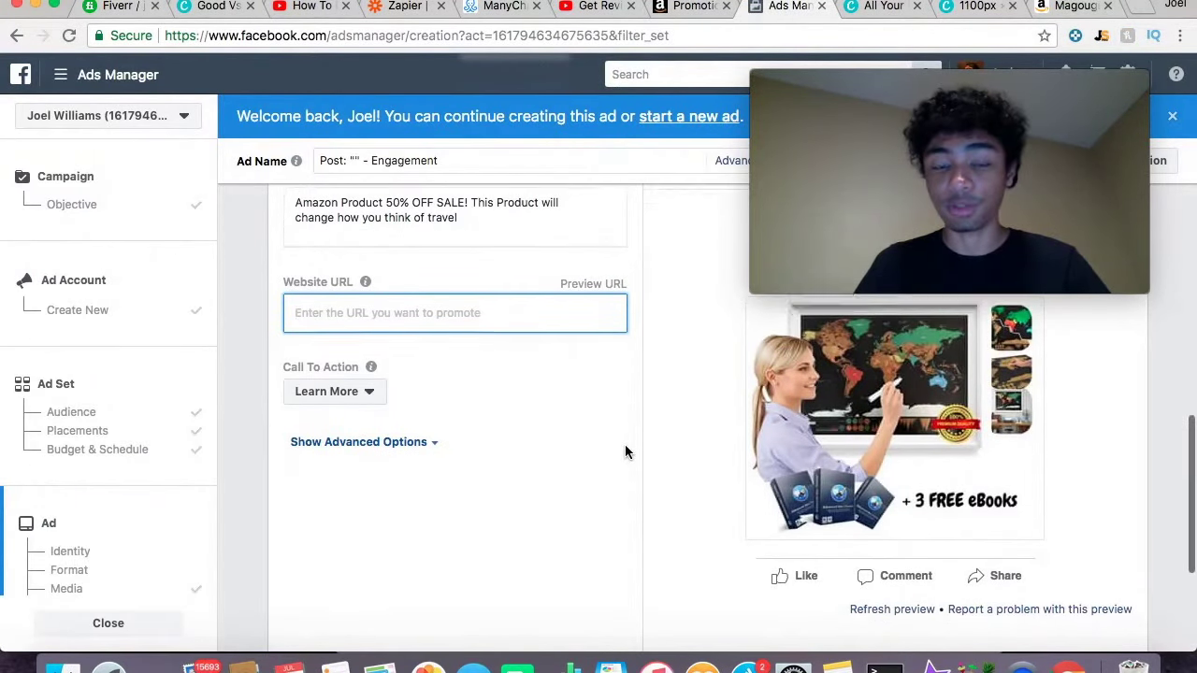
scroll(625, 449, "up", 10)
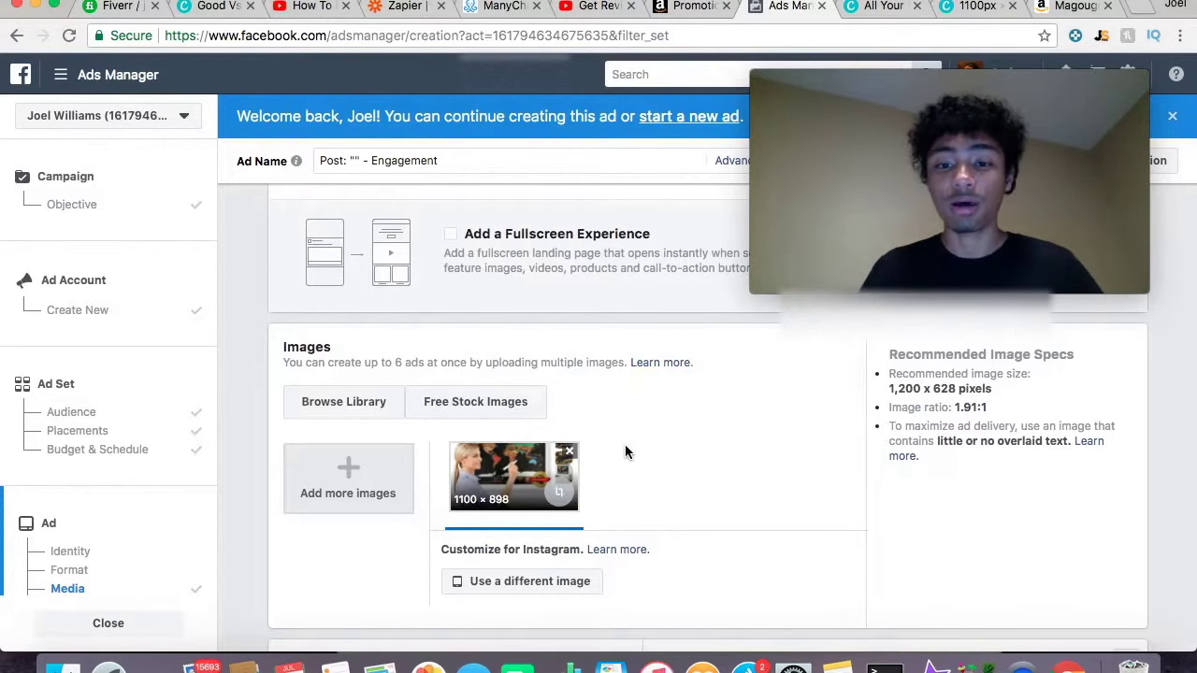
scroll(504, 445, "down", 5)
scroll(504, 444, "up", 5)
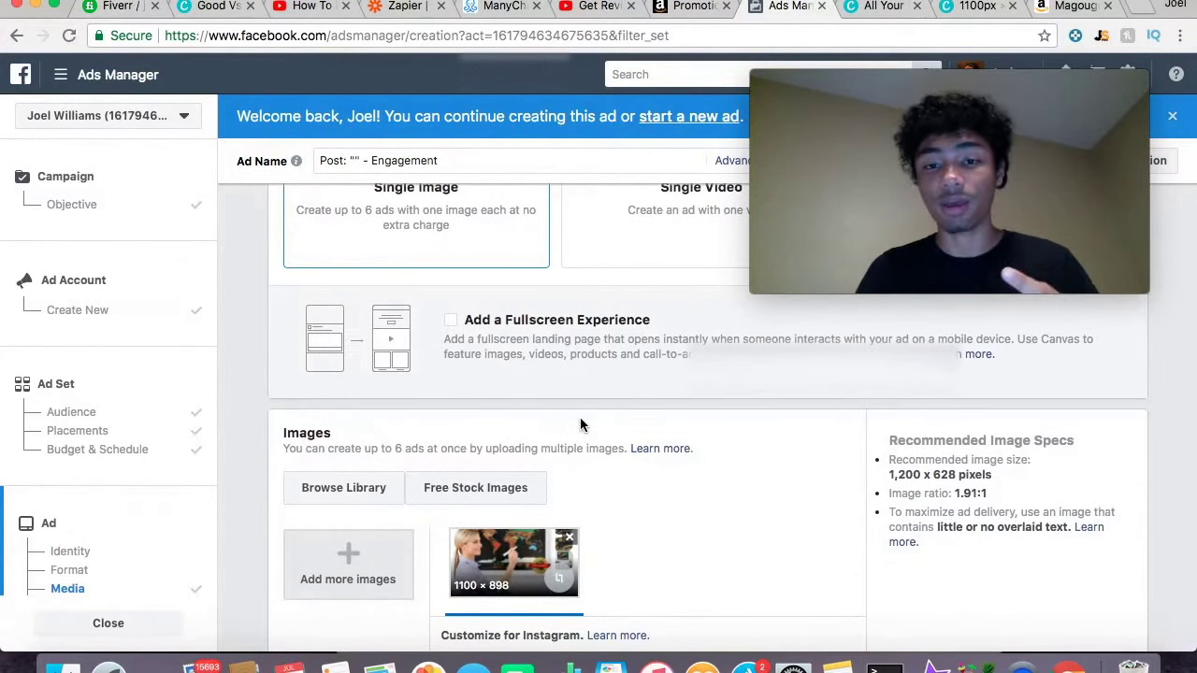
Review the ad's images and format, and examine the ad set's placements, daily budget and schedule
scroll(580, 424, "down", 1)
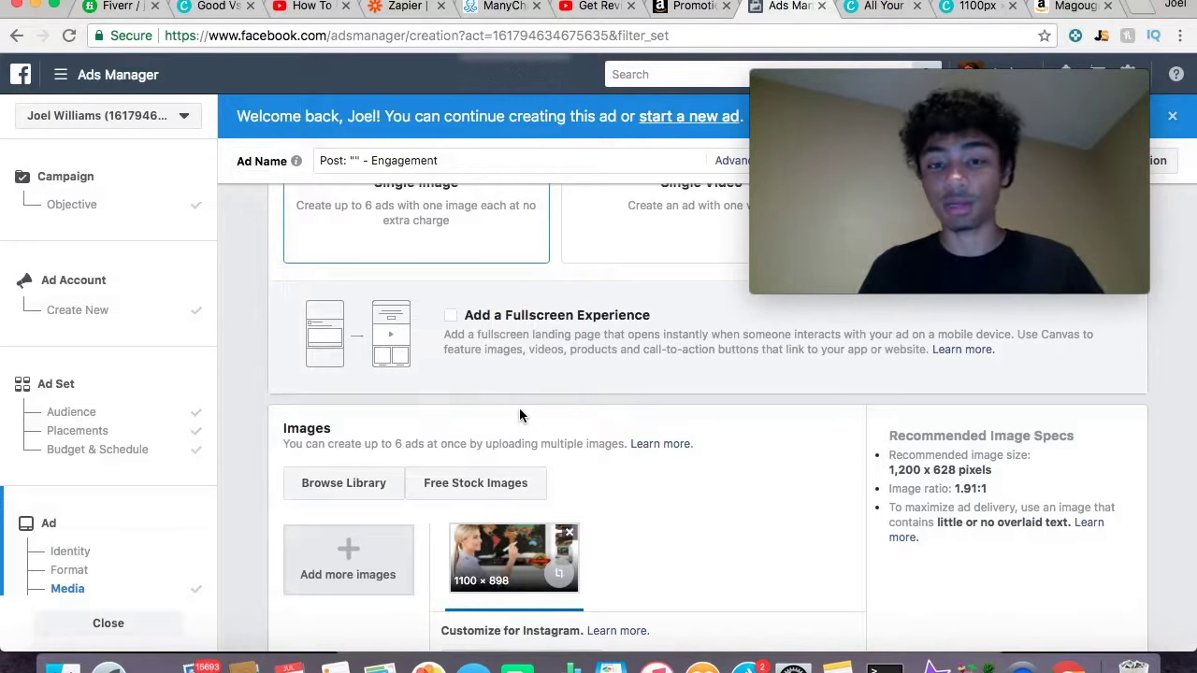
scroll(519, 407, "down", 5)
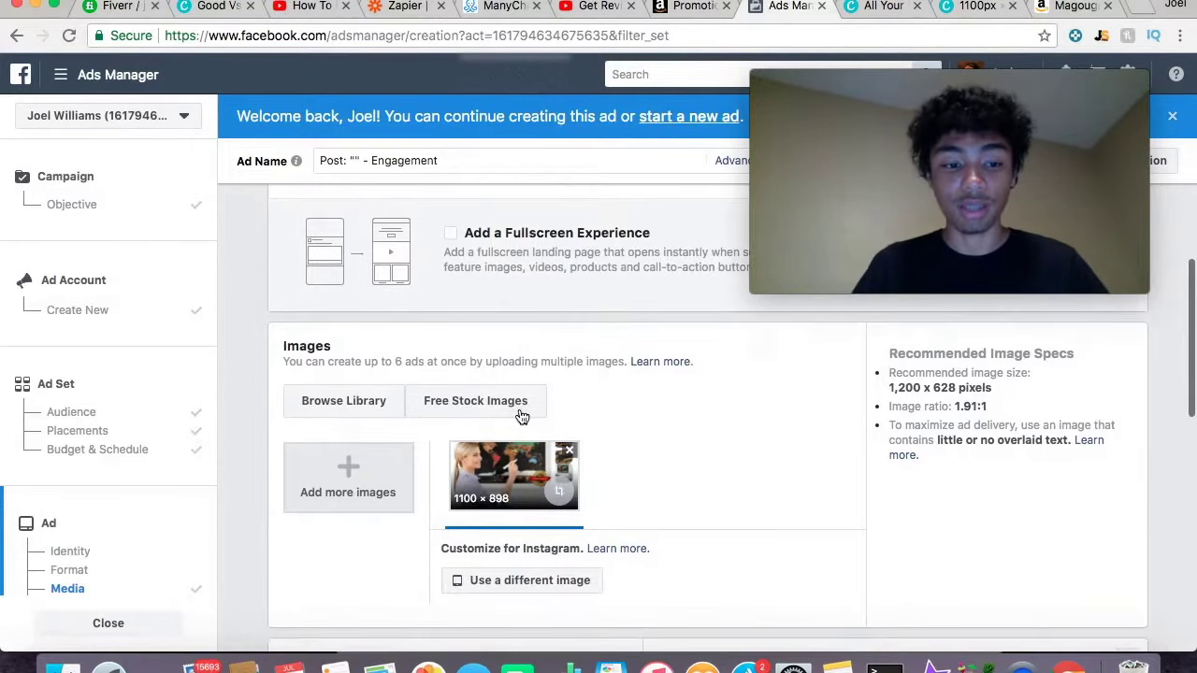
left_click(60, 554)
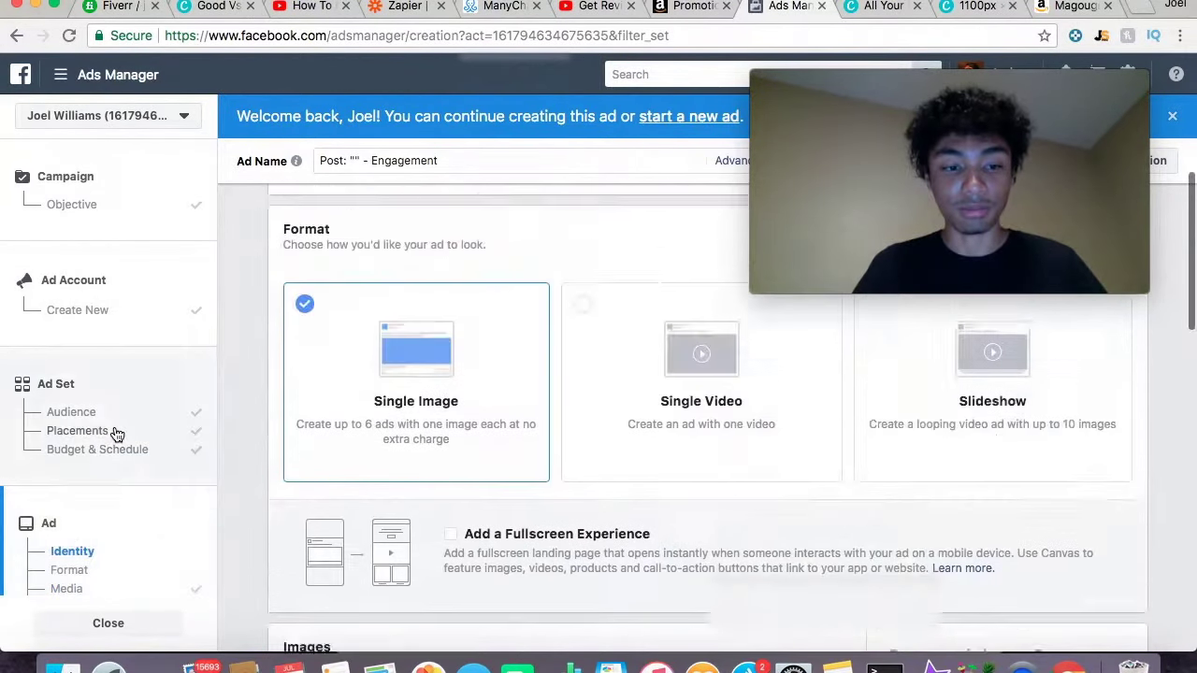
left_click(88, 430)
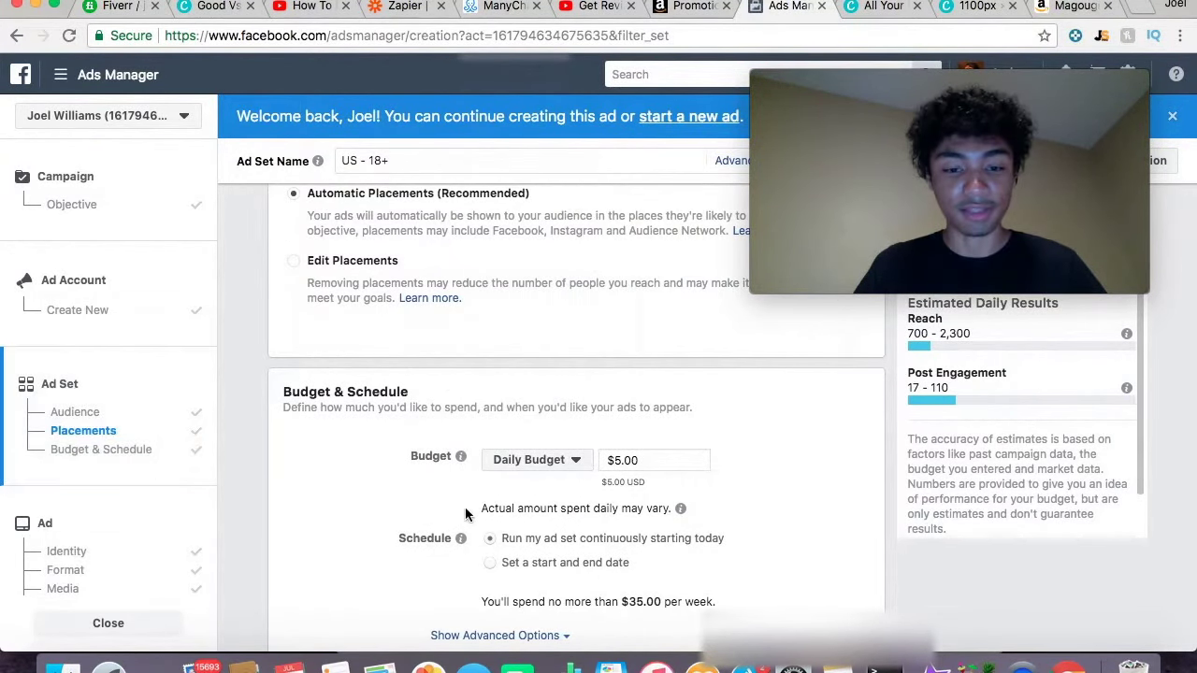
scroll(468, 510, "down", 2)
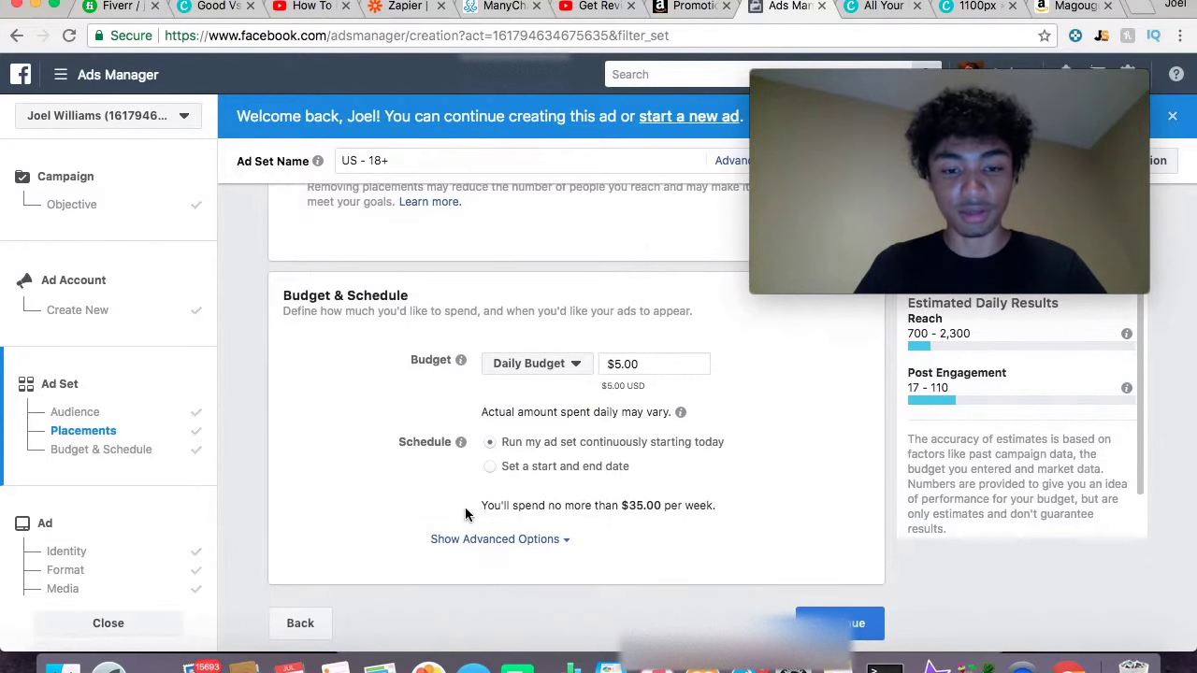
Return to the campaign objective settings and read the explanation of the Budget Optimization option
left_click(65, 213)
scroll(584, 436, "down", 5)
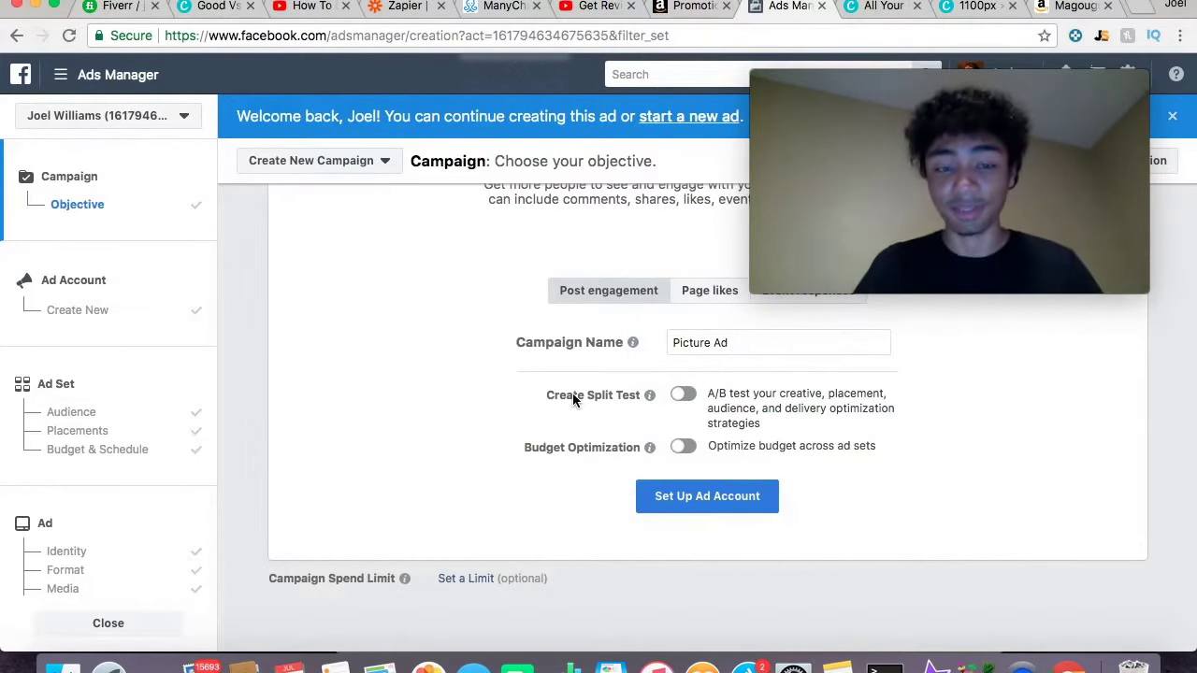
mouse_move(650, 447)
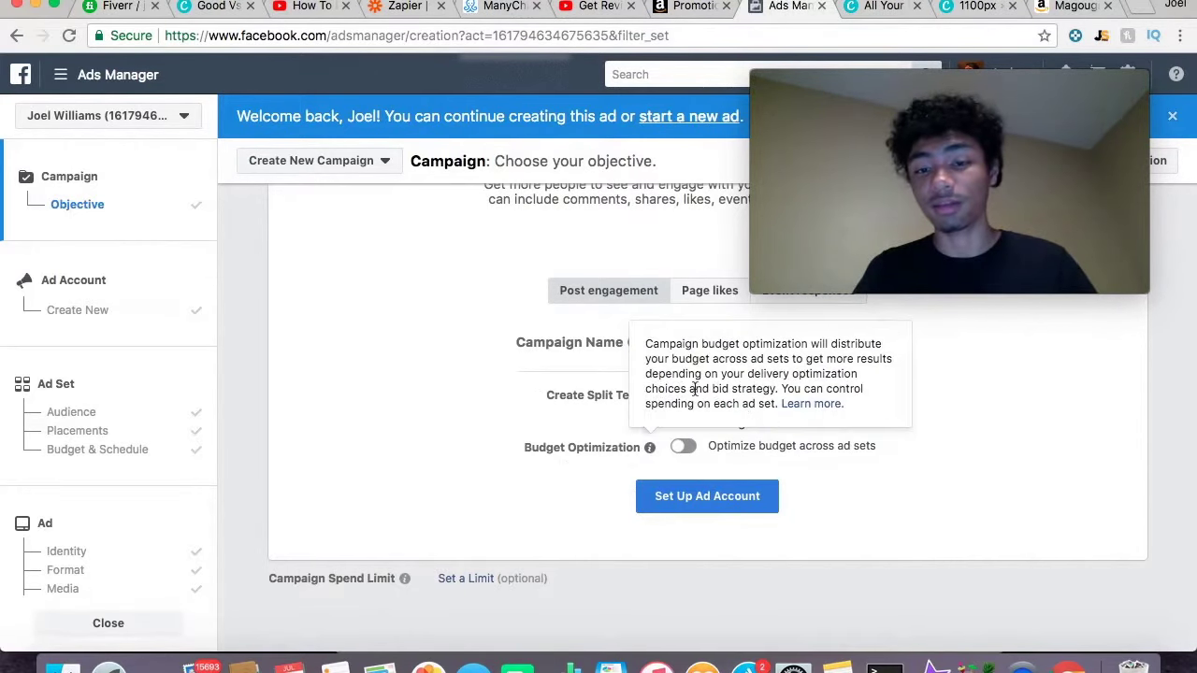